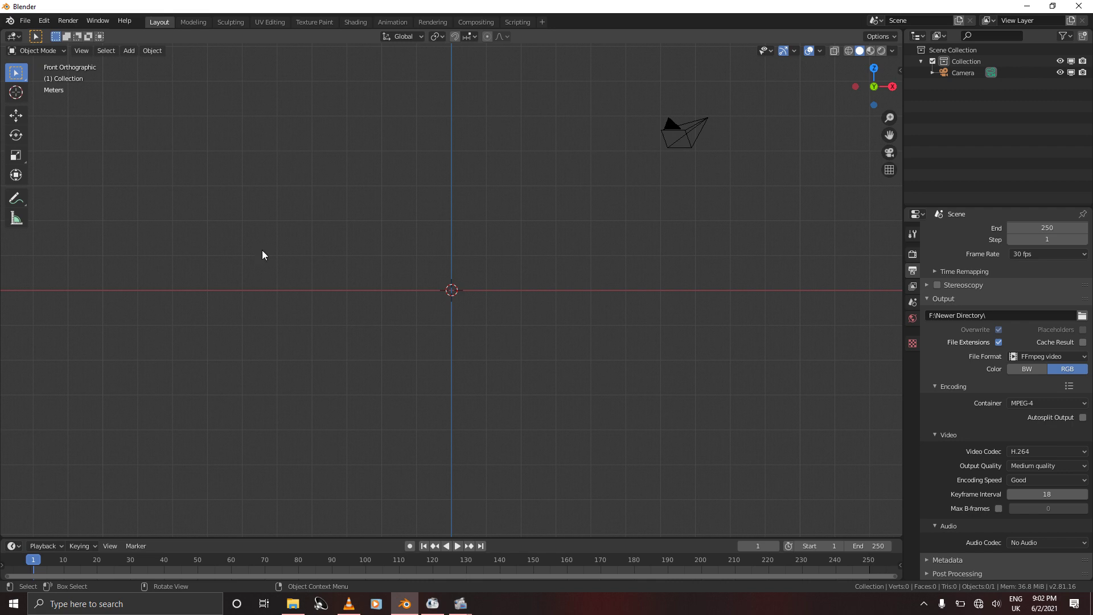
Start an XNALara/XPS Model import and choose xps.xps from the Suspect (SD) folder
left_click(30, 25)
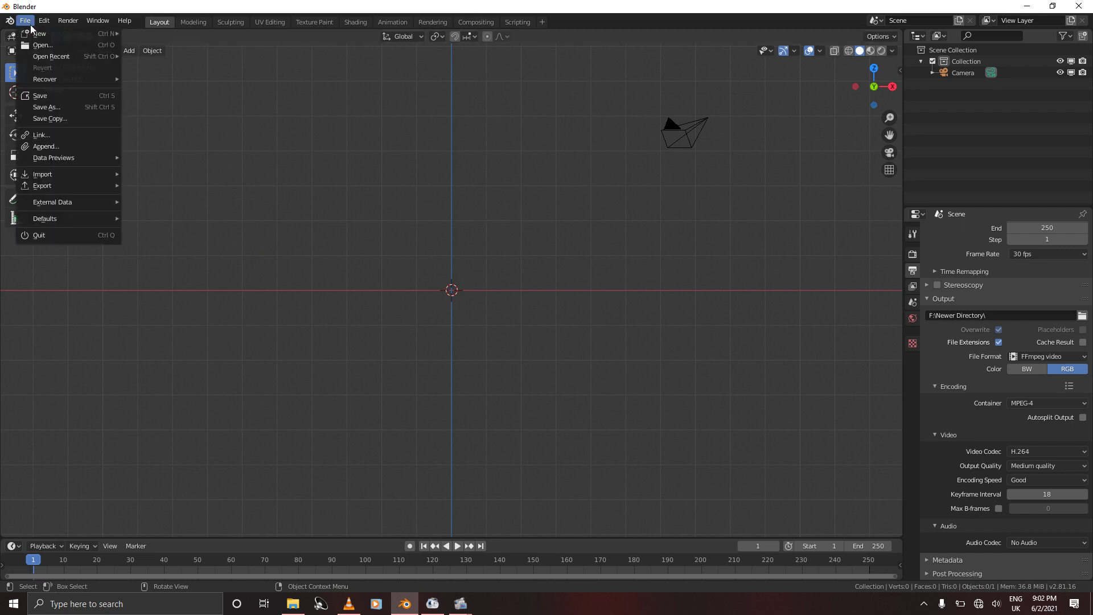
mouse_move(50, 174)
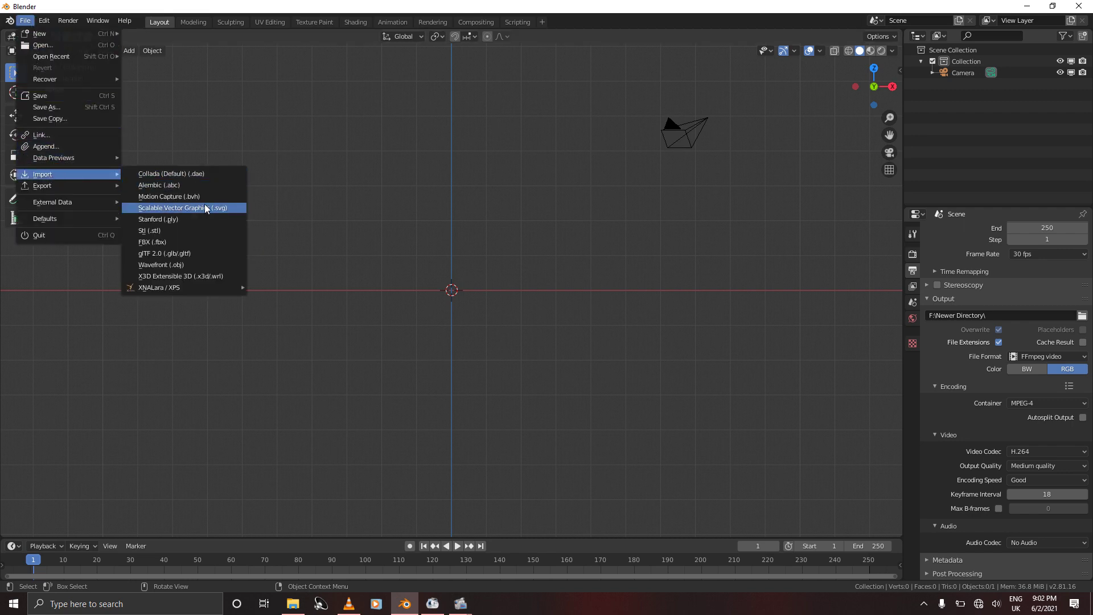
mouse_move(177, 288)
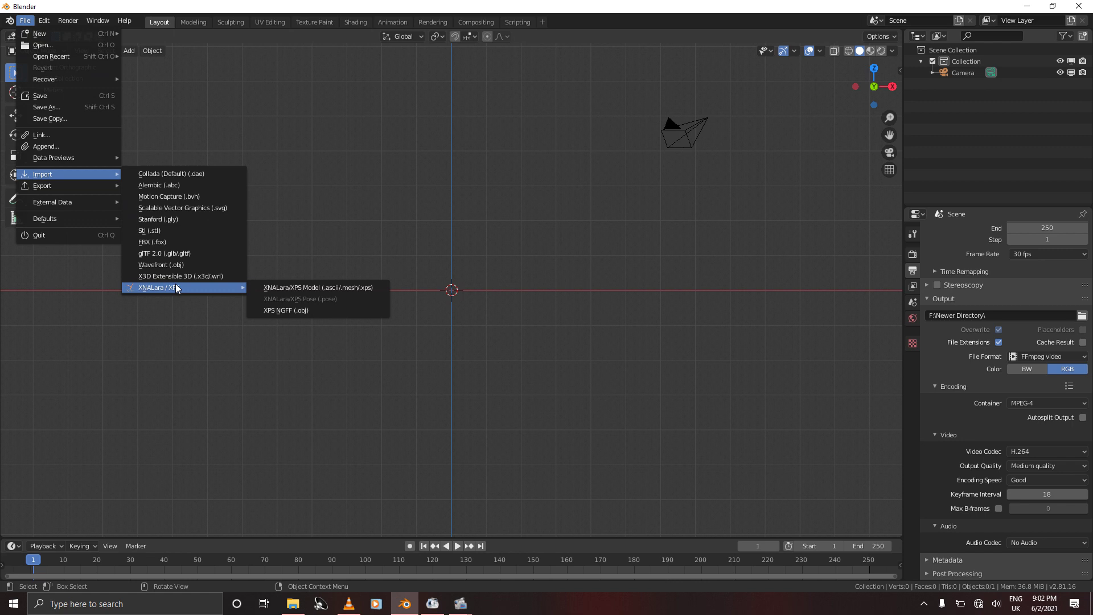
left_click(310, 288)
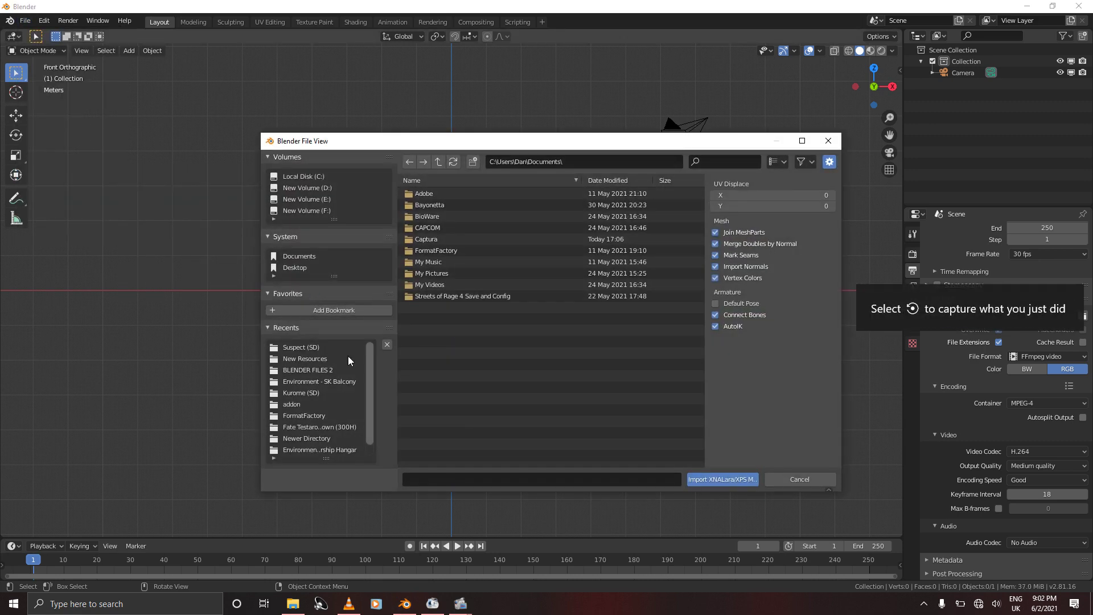
left_click(292, 349)
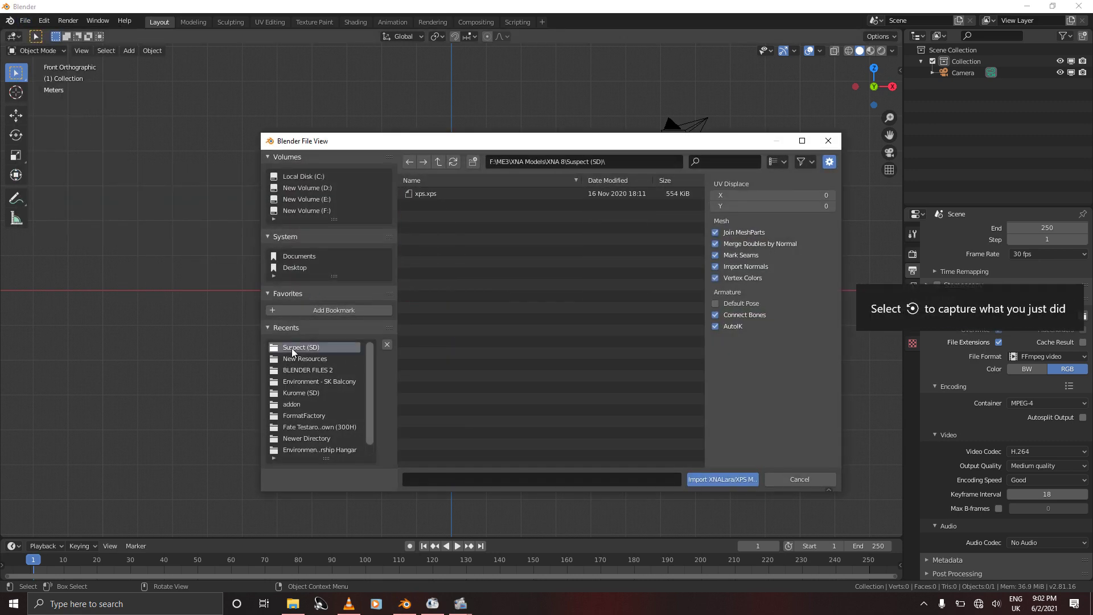
left_click(448, 193)
Import xps.xps into the scene and split the viewport vertically into two side-by-side views
left_click(717, 482)
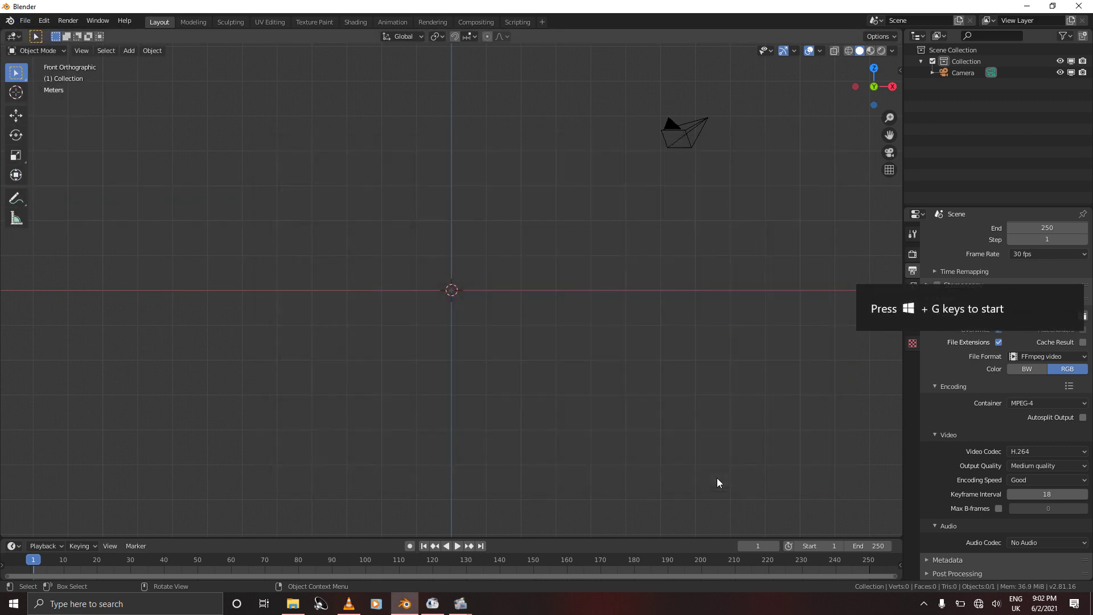
right_click(449, 28)
left_click(447, 43)
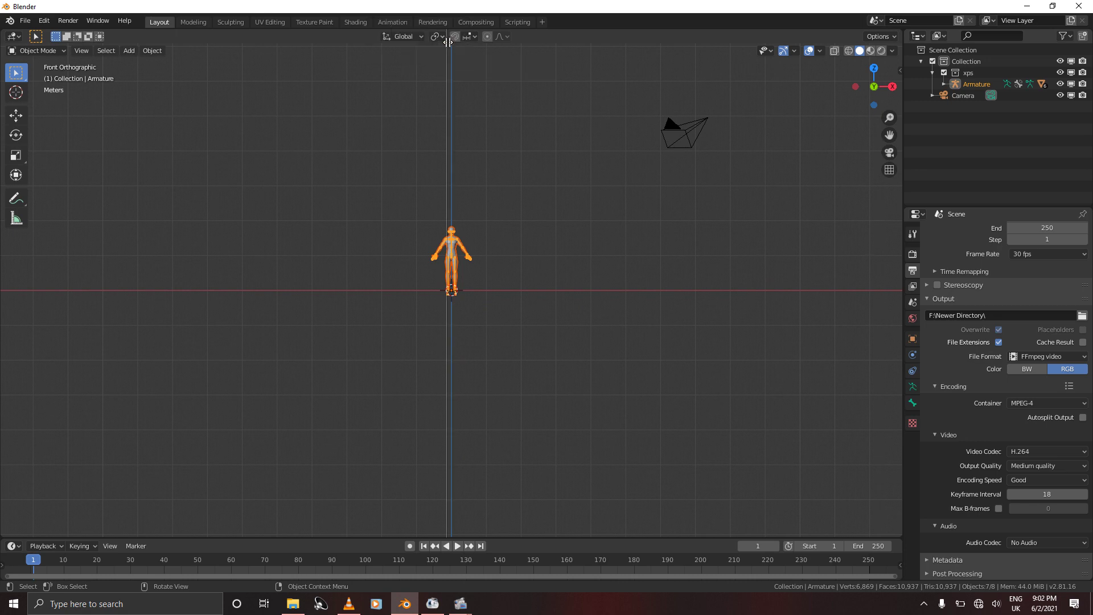
left_click(452, 43)
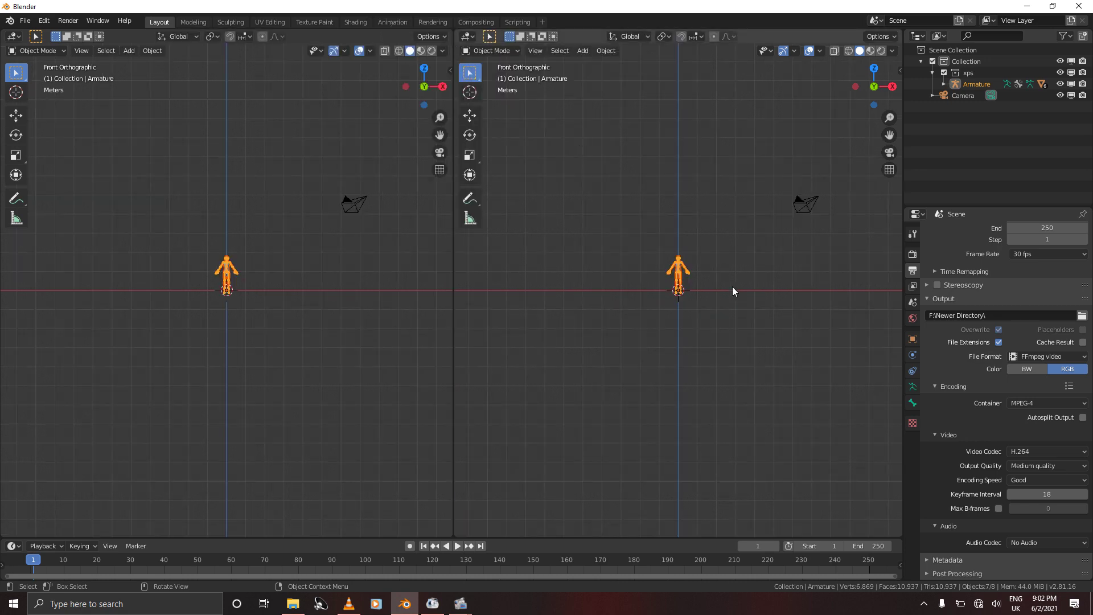
Set the right view to Right Orthographic and zoom in closely on the figure
key("KP_3")
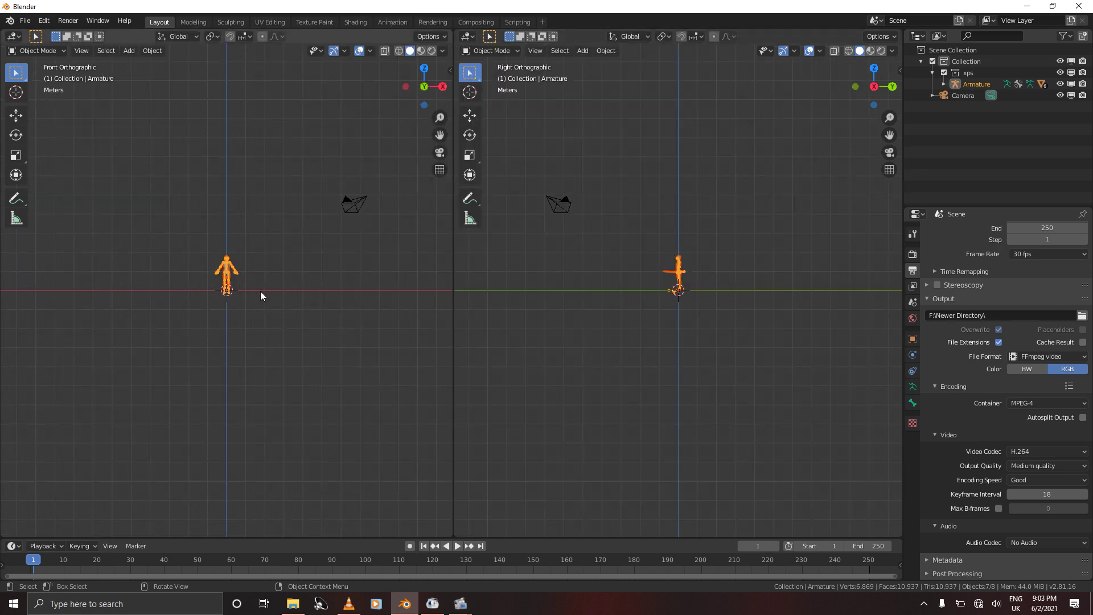
scroll(261, 292, "up", 10)
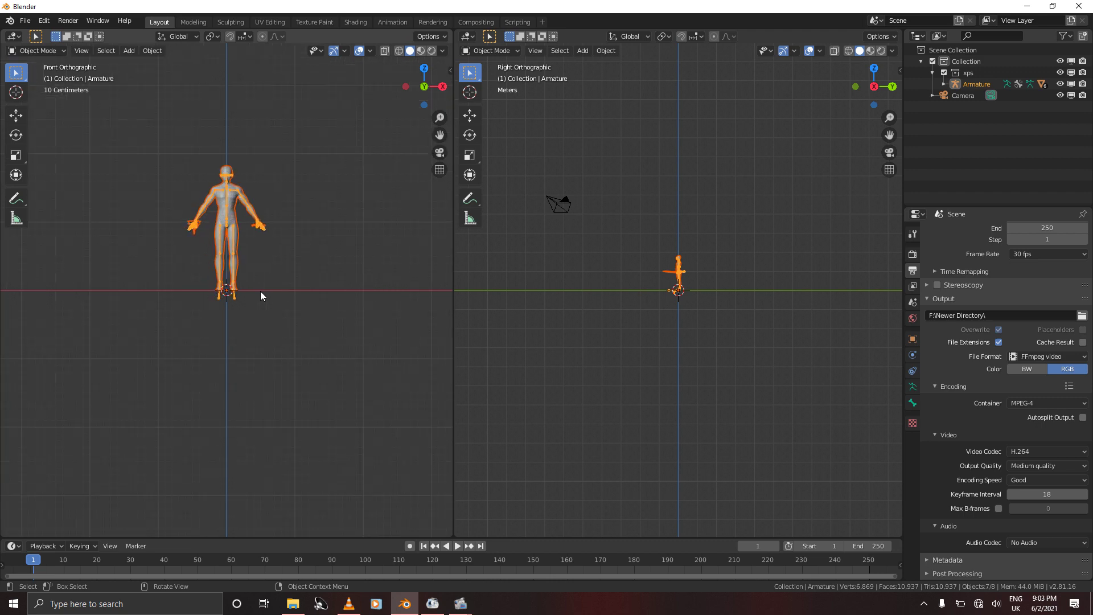
scroll(261, 296, "up", 3)
scroll(260, 296, "down", 4)
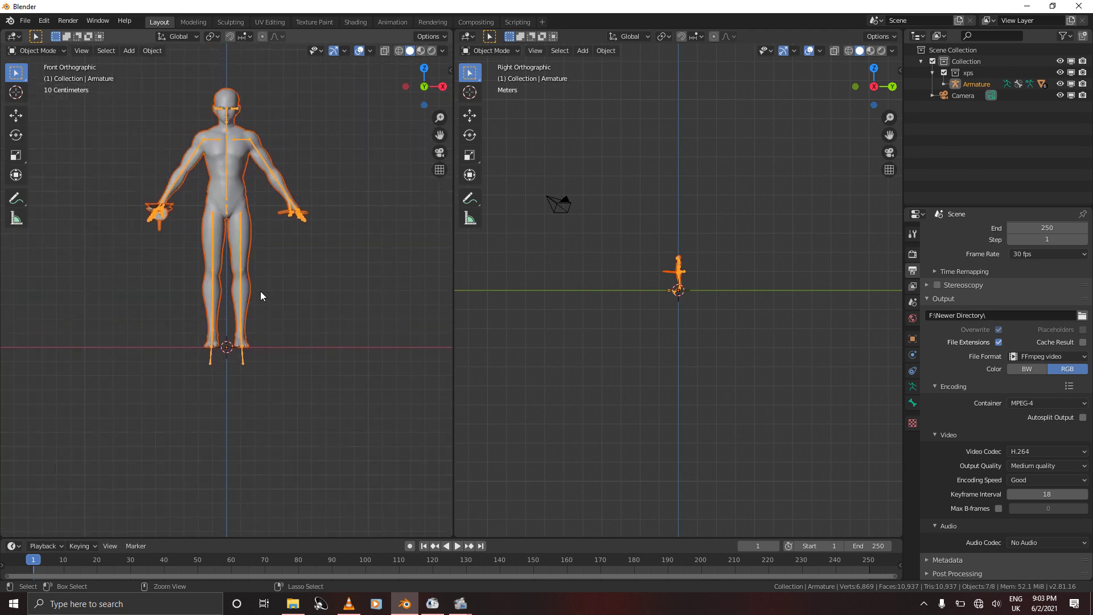
scroll(261, 296, "up", 3, "ctrl")
scroll(261, 292, "up", 2, "shift")
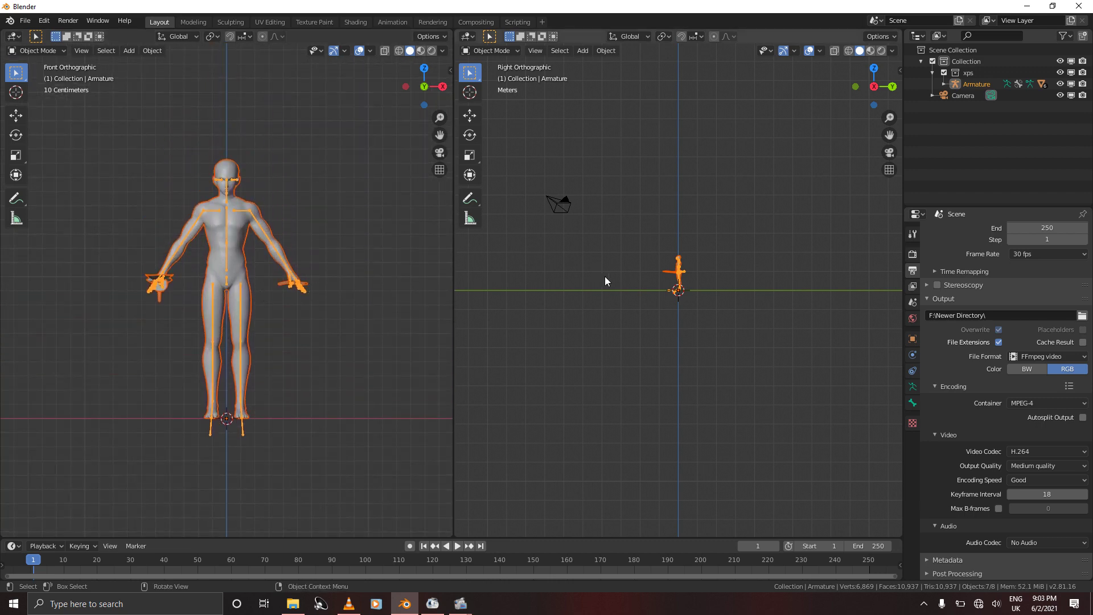
scroll(604, 275, "up", 2)
scroll(604, 276, "up", 10)
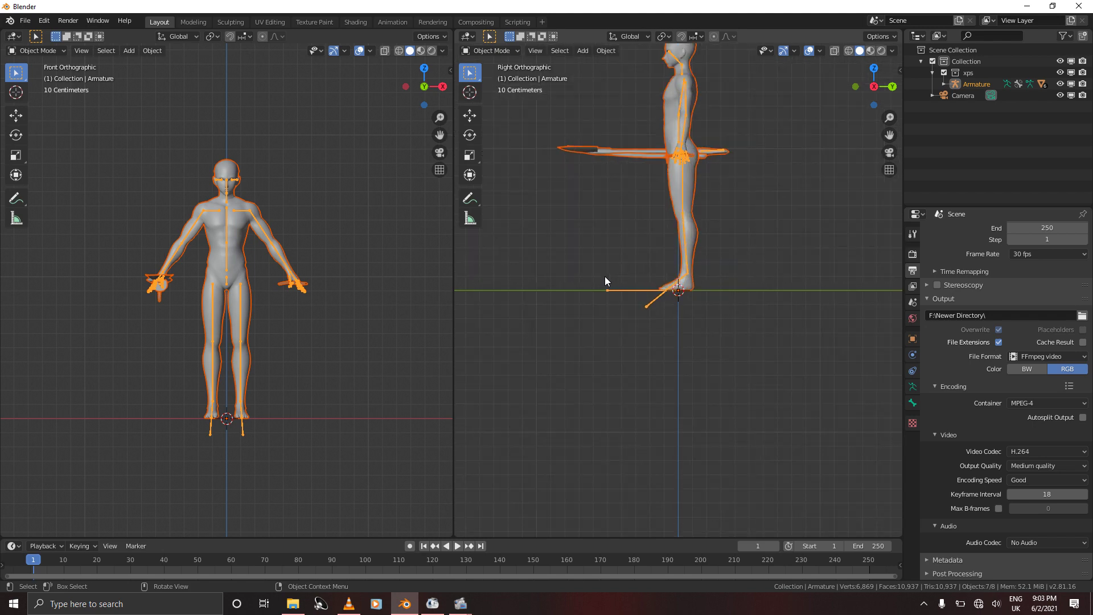
scroll(605, 275, "up", 8, "shift")
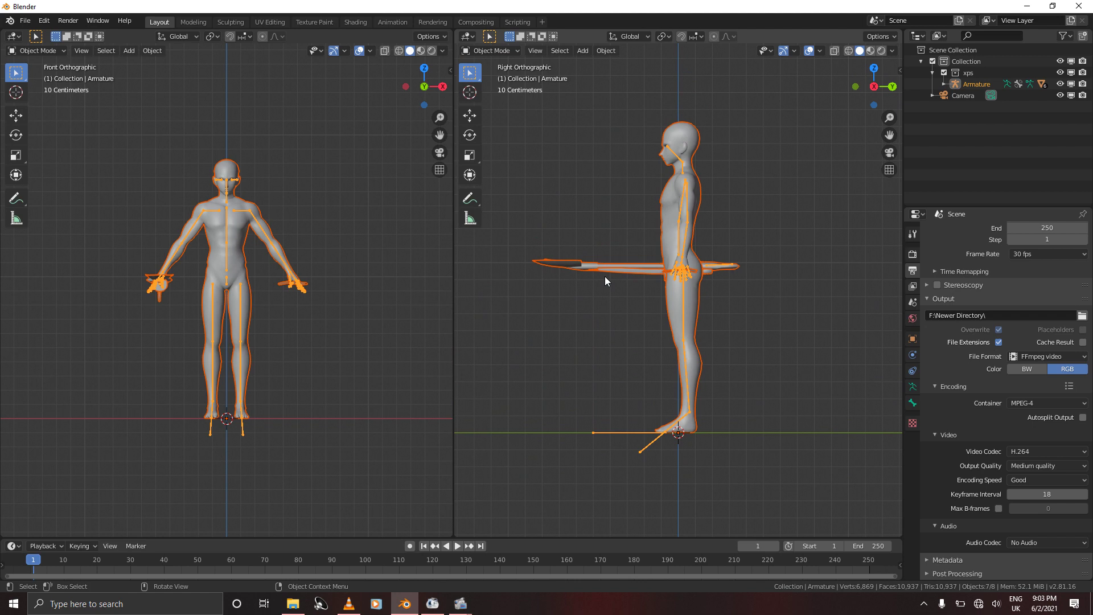
Expand the Armature in the Outliner and hide the gun, knife and napkin props
left_click(943, 84)
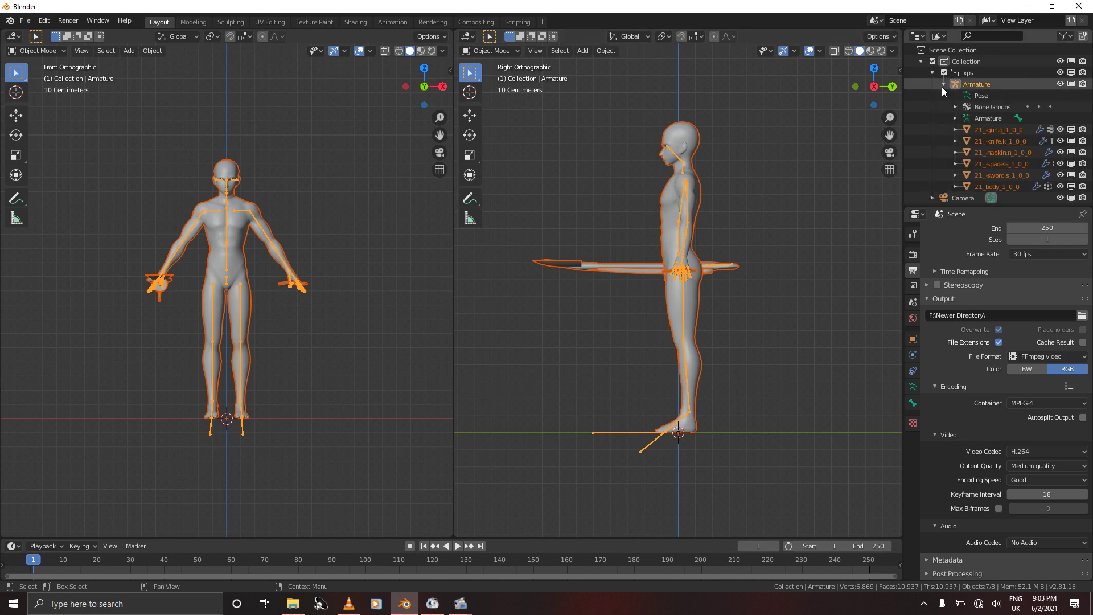
left_click(1060, 130)
left_click(1071, 130)
left_click(1082, 130)
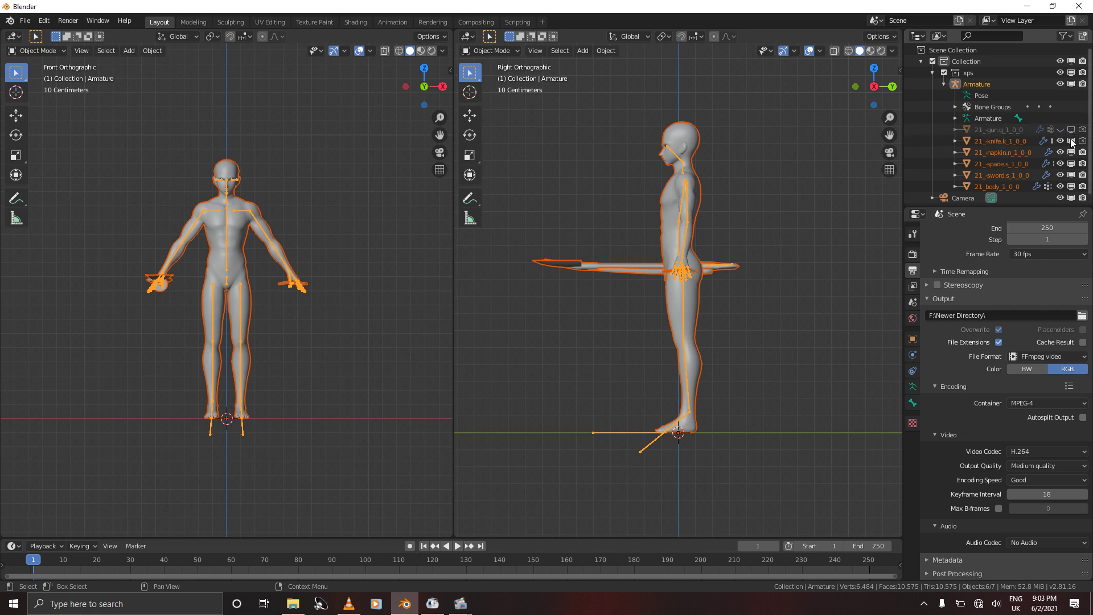
left_click(1071, 141)
left_click(1059, 153)
left_click(1071, 152)
left_click(1082, 152)
Hide the spade and sword props, then collapse and select the Armature
left_click(1082, 164)
left_click(1071, 164)
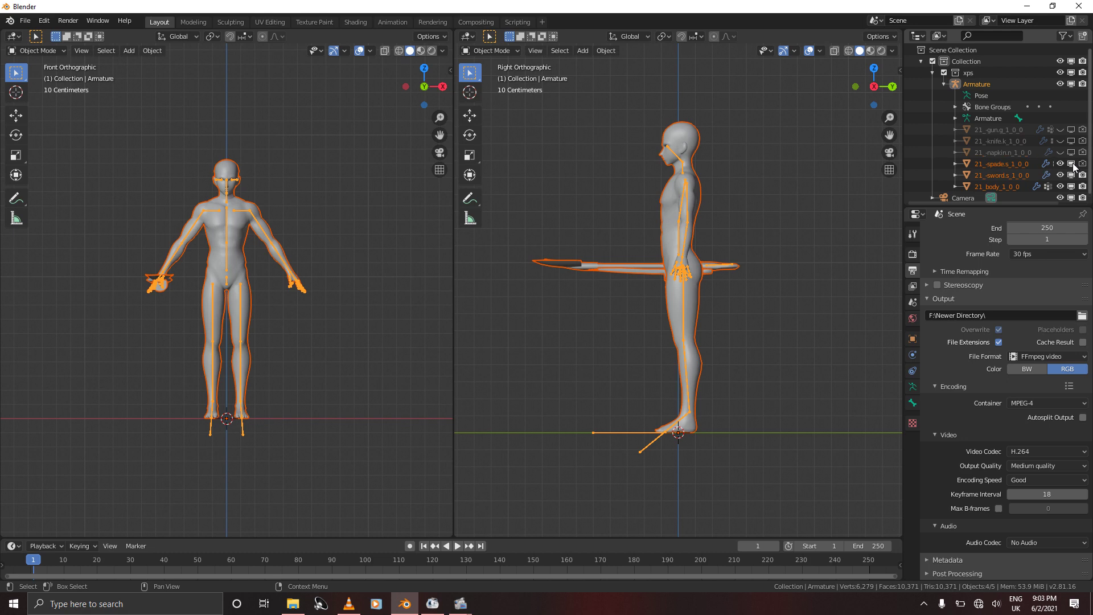
left_click(1060, 164)
left_click(1060, 176)
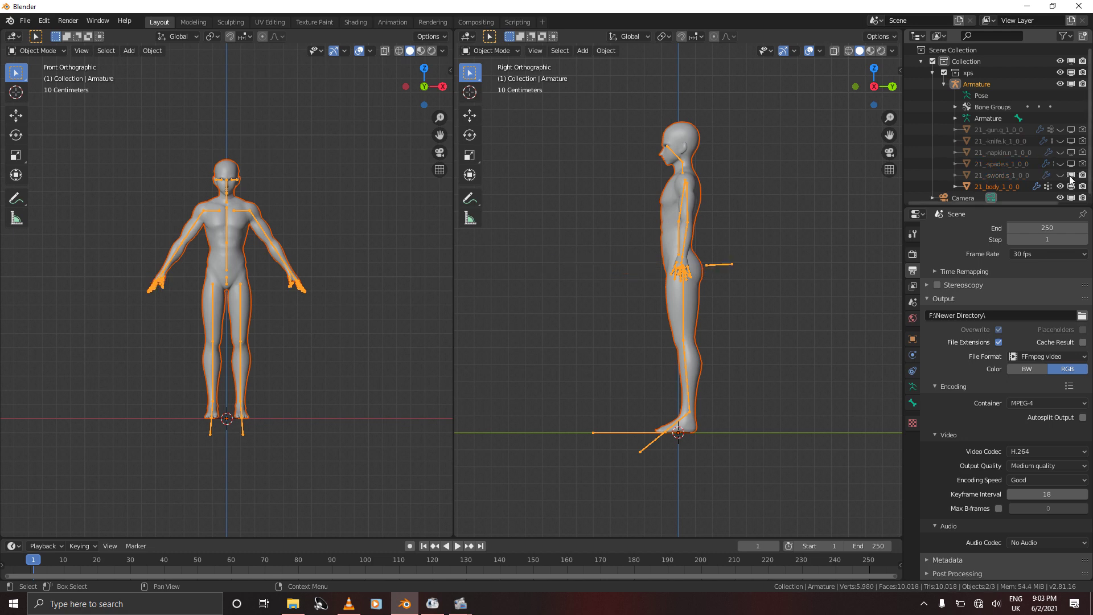
left_click(1070, 175)
left_click(1082, 175)
left_click(944, 84)
left_click(972, 86)
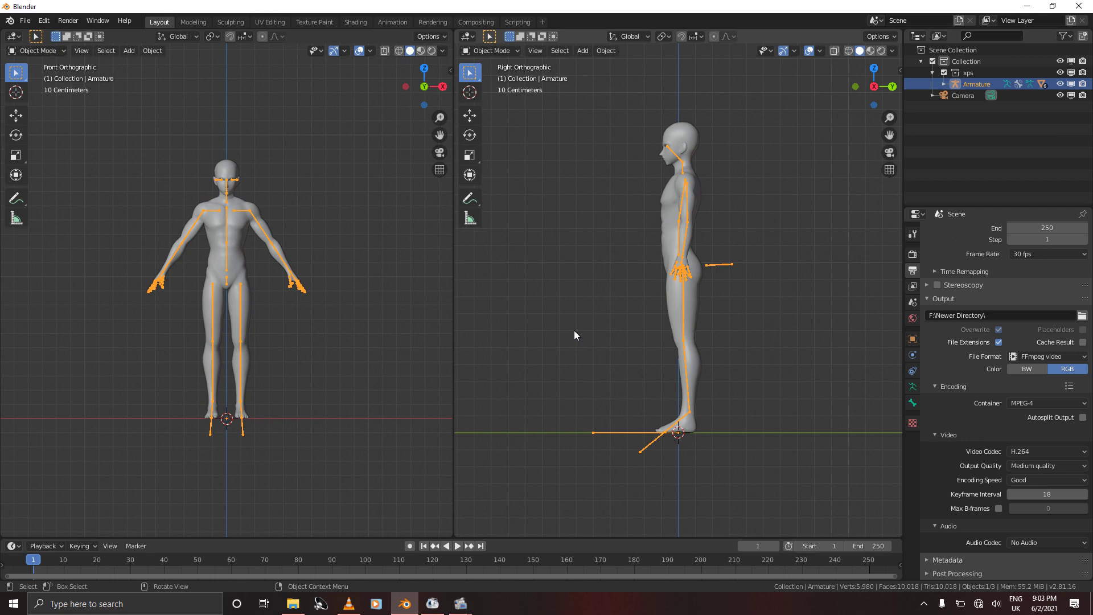
Switch the Armature into Edit Mode and select all its bones
left_click(490, 51)
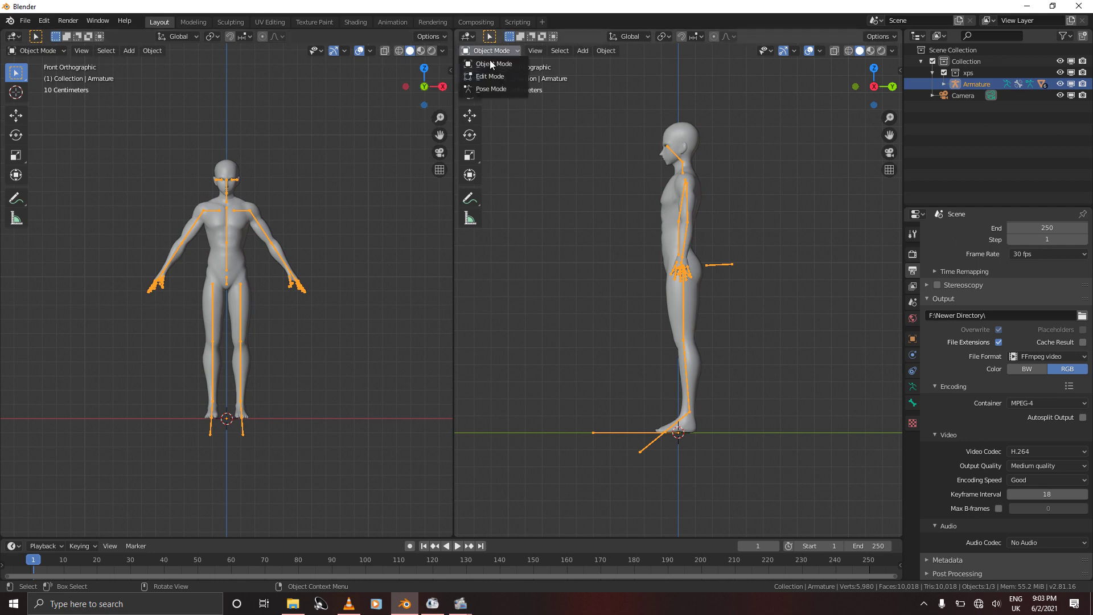
left_click(489, 76)
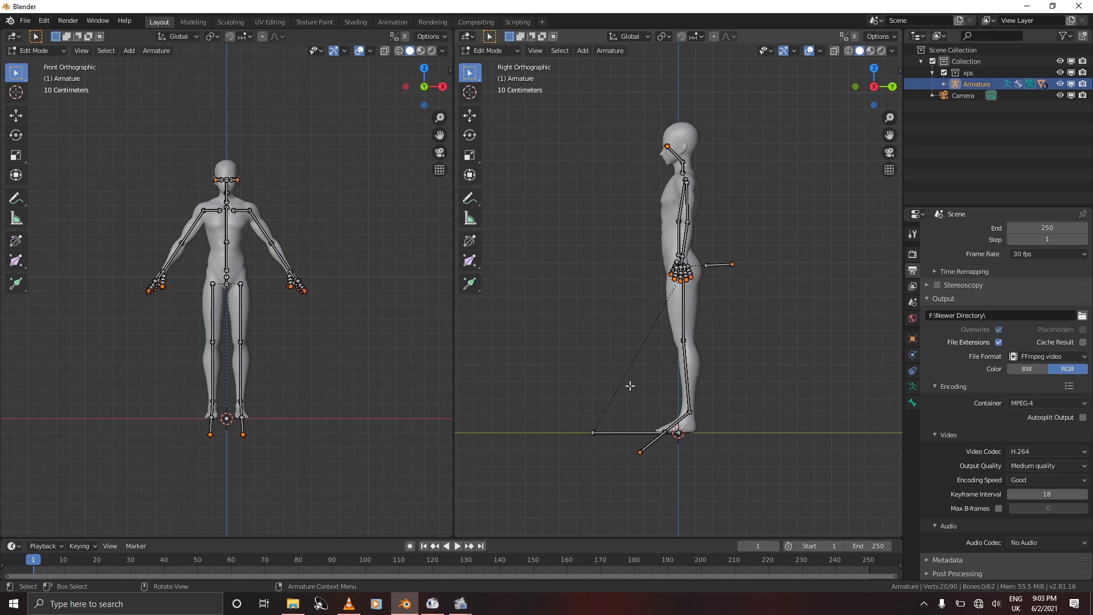
key("a")
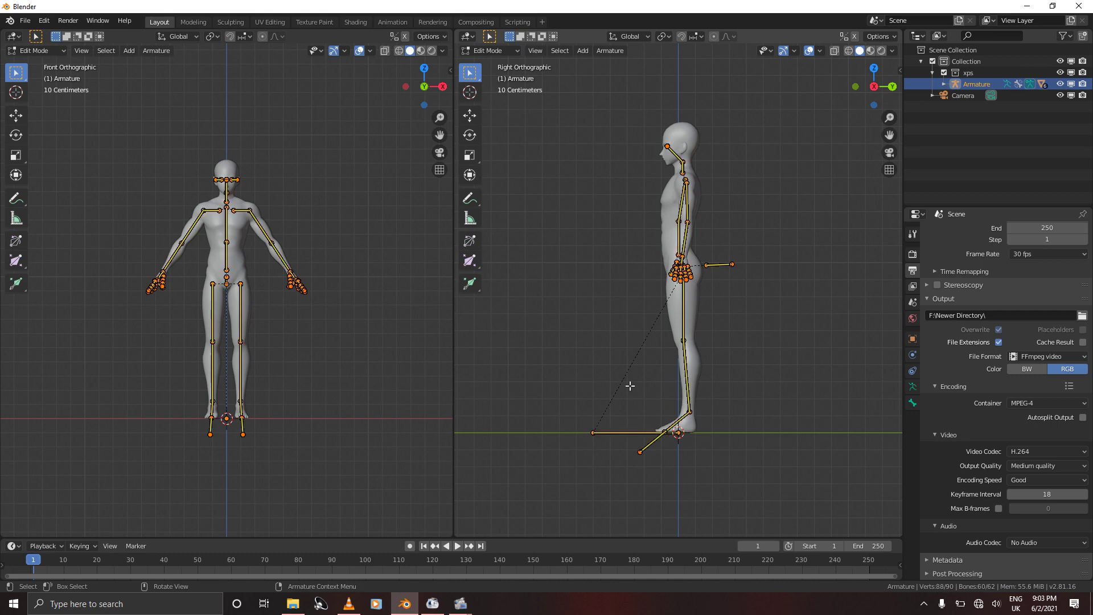
Display the bones as Octahedral with Group Colors turned off
left_click(913, 387)
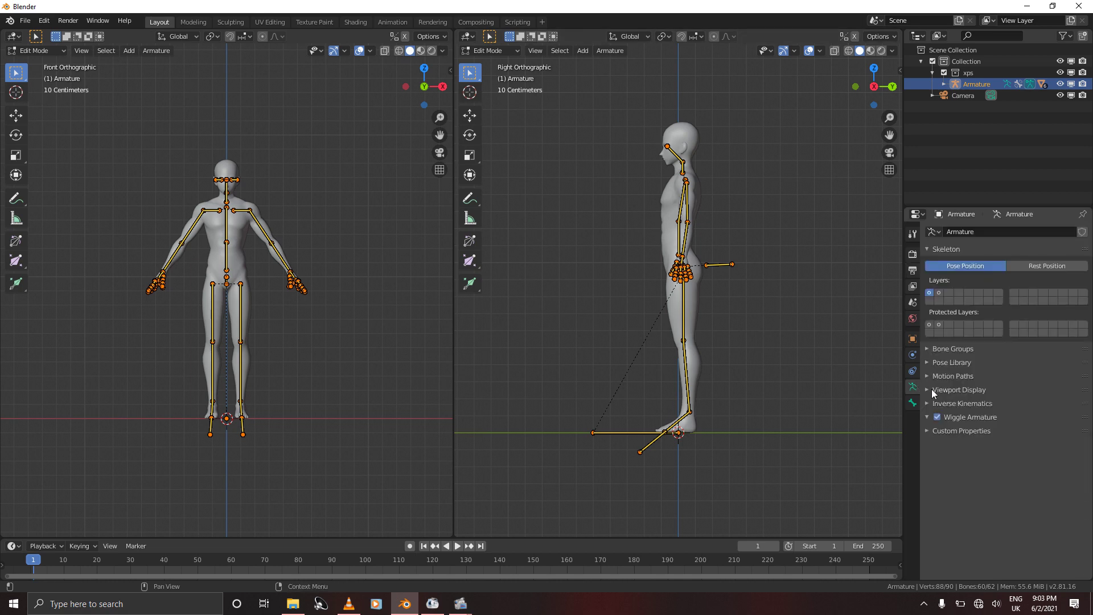
left_click(931, 389)
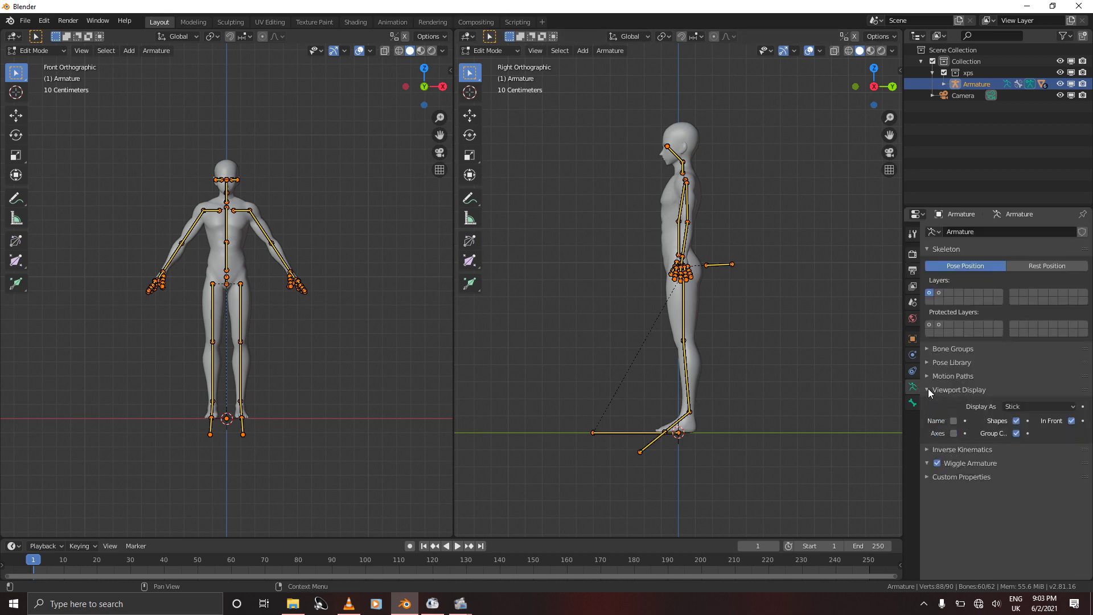
left_click(1037, 404)
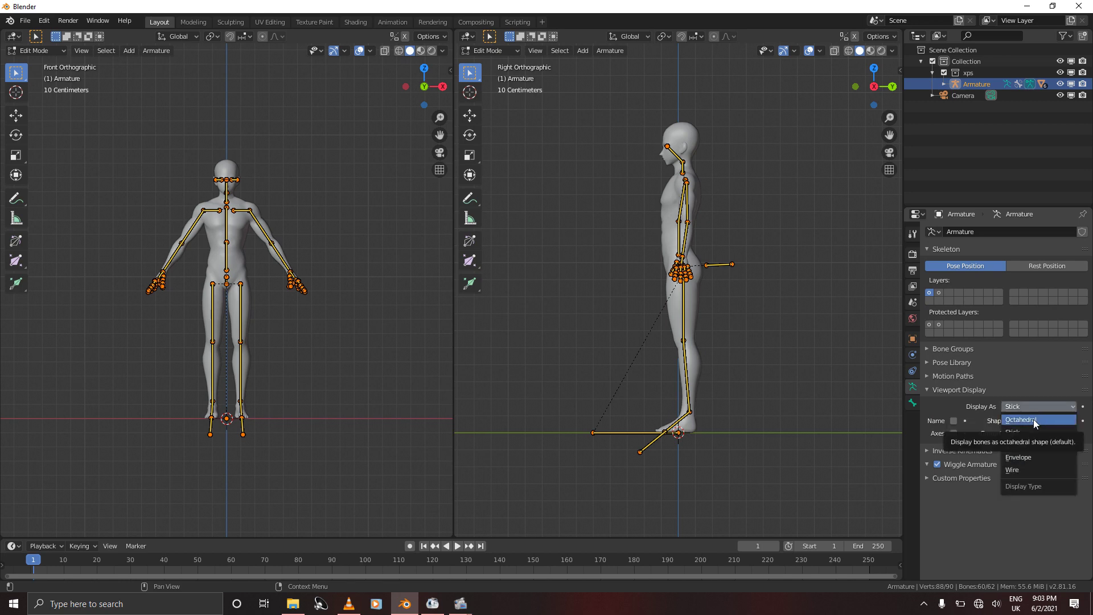
left_click(1033, 419)
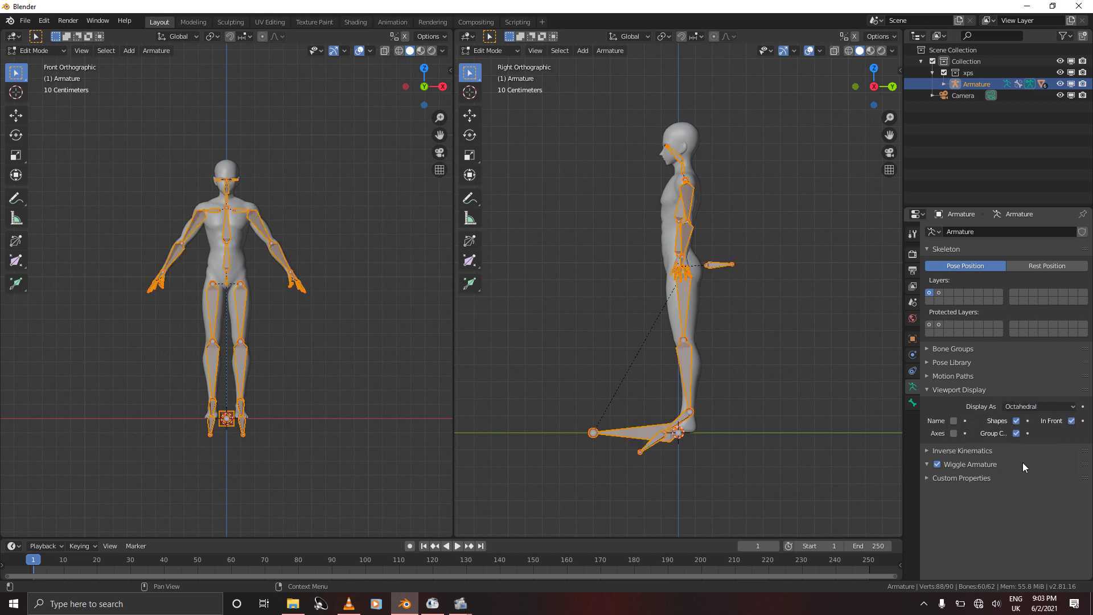
left_click(1016, 433)
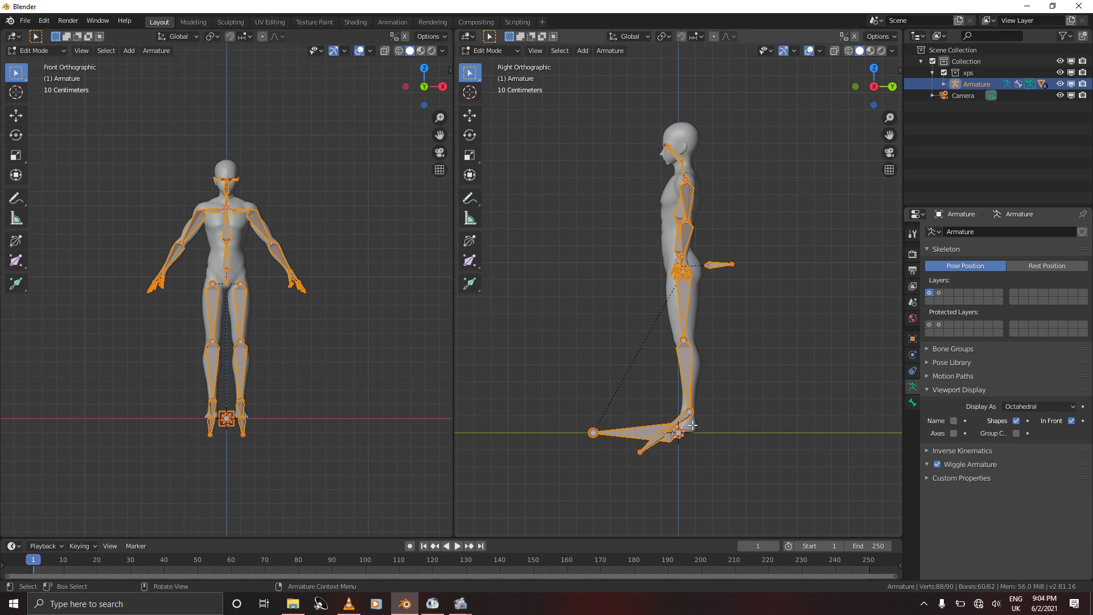
Duplicate the left ankle bone in place and clear the duplicate's parent
key("KP_1")
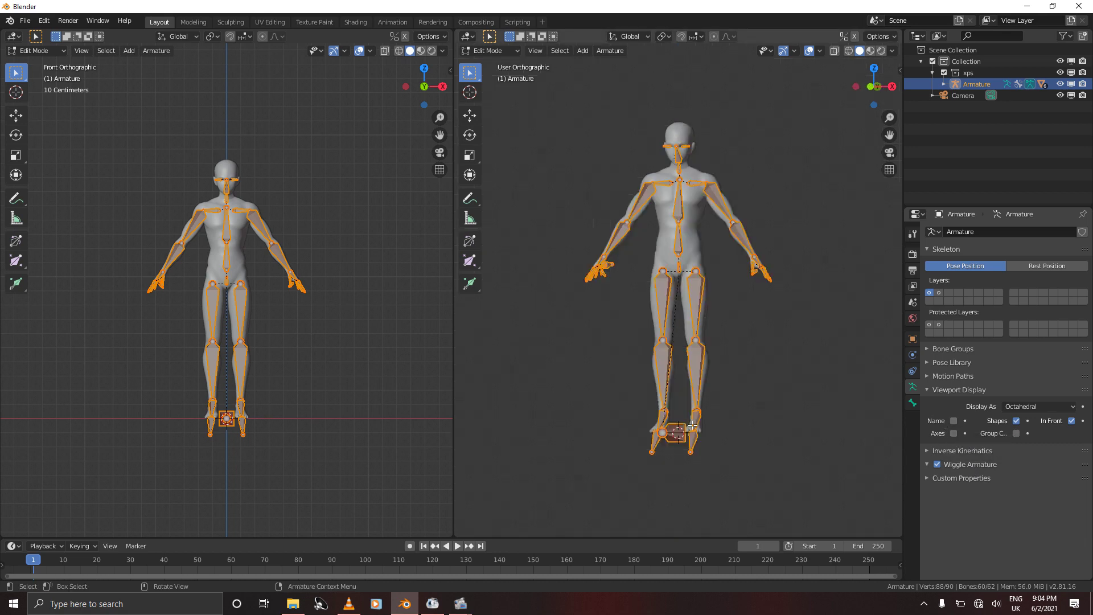
key("KP_3")
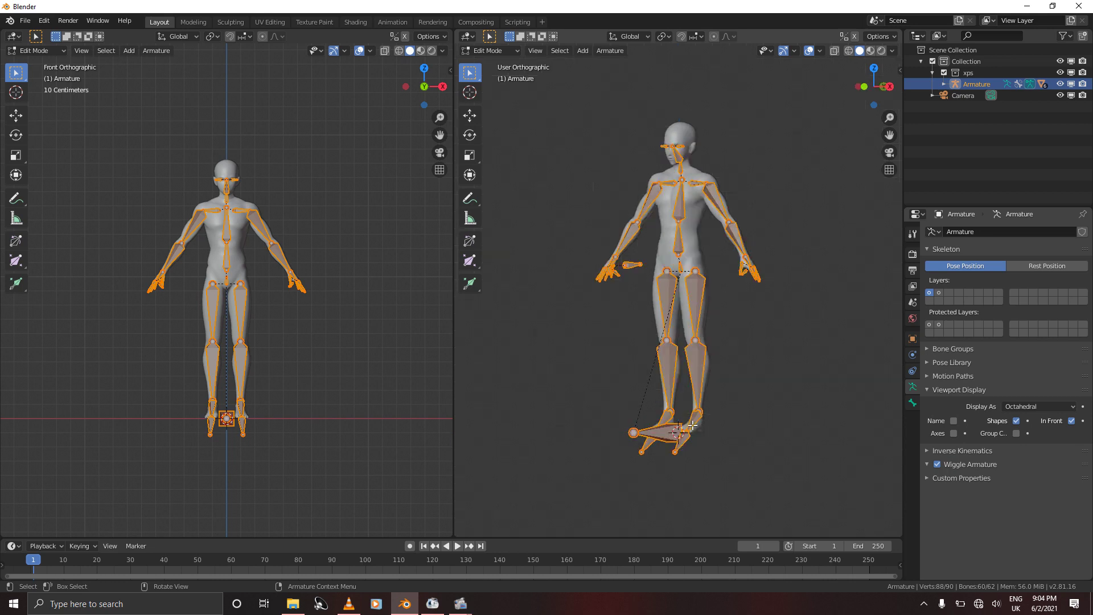
scroll(236, 437, "up", 6)
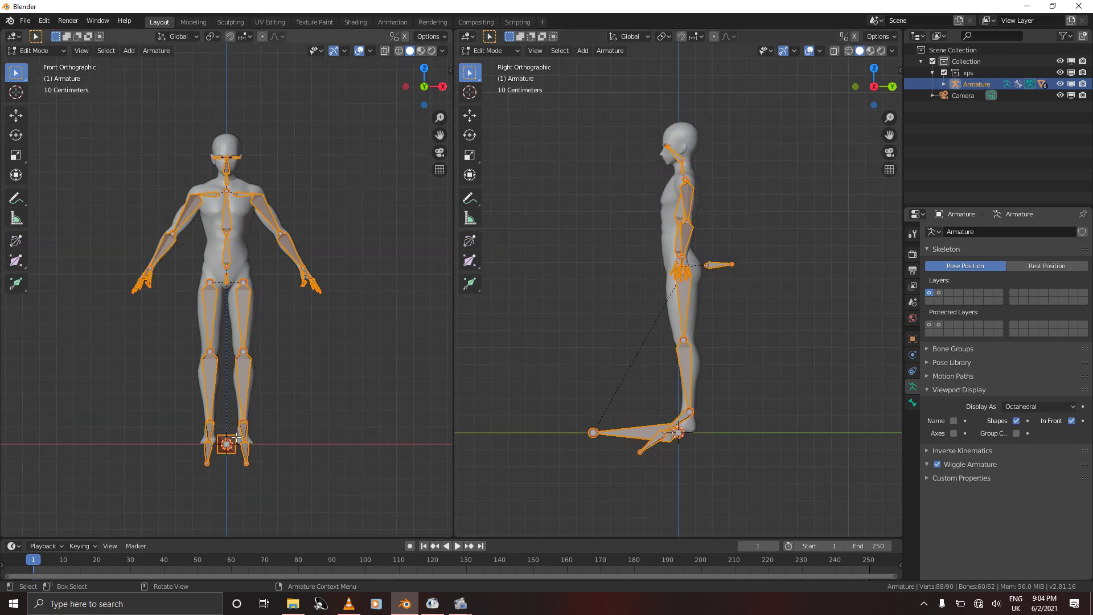
scroll(236, 436, "down", 5, "ctrl")
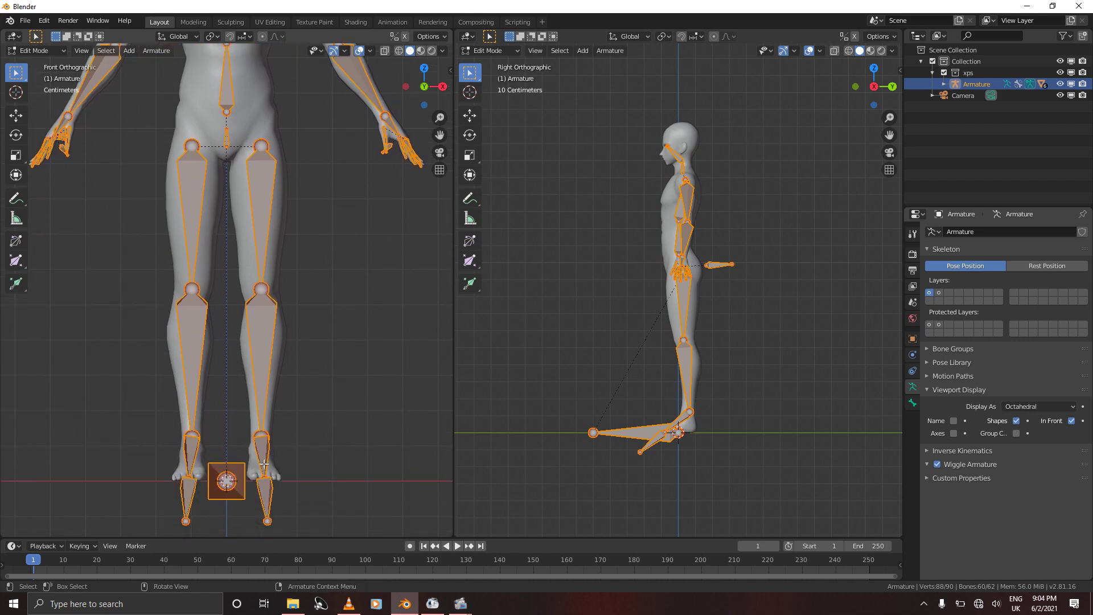
left_click(261, 467)
key("alt+a")
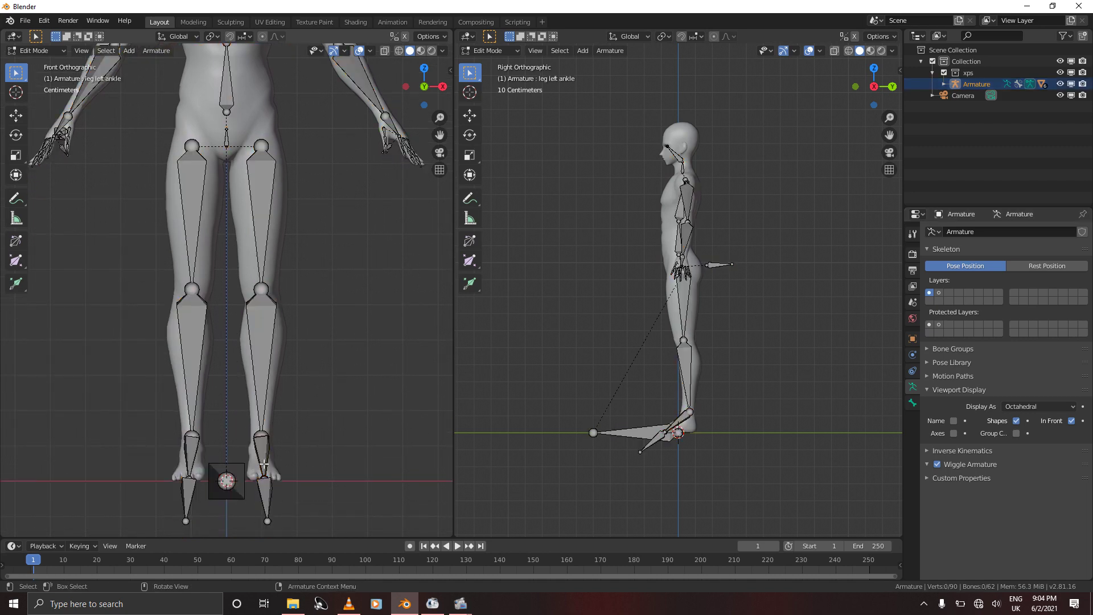
left_click(263, 465)
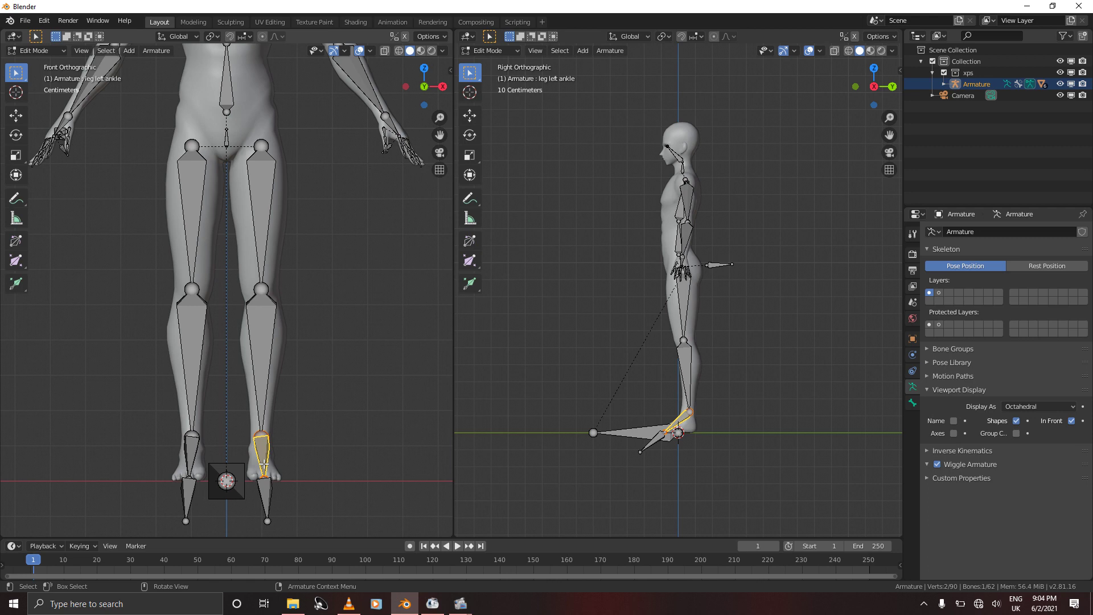
key("shift+d")
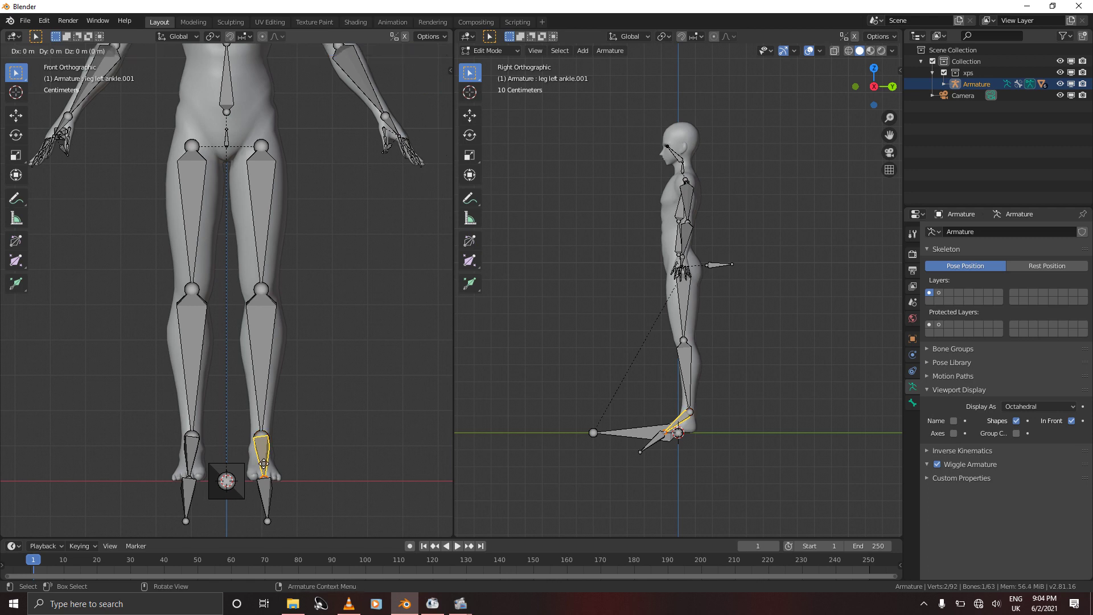
left_click(263, 463)
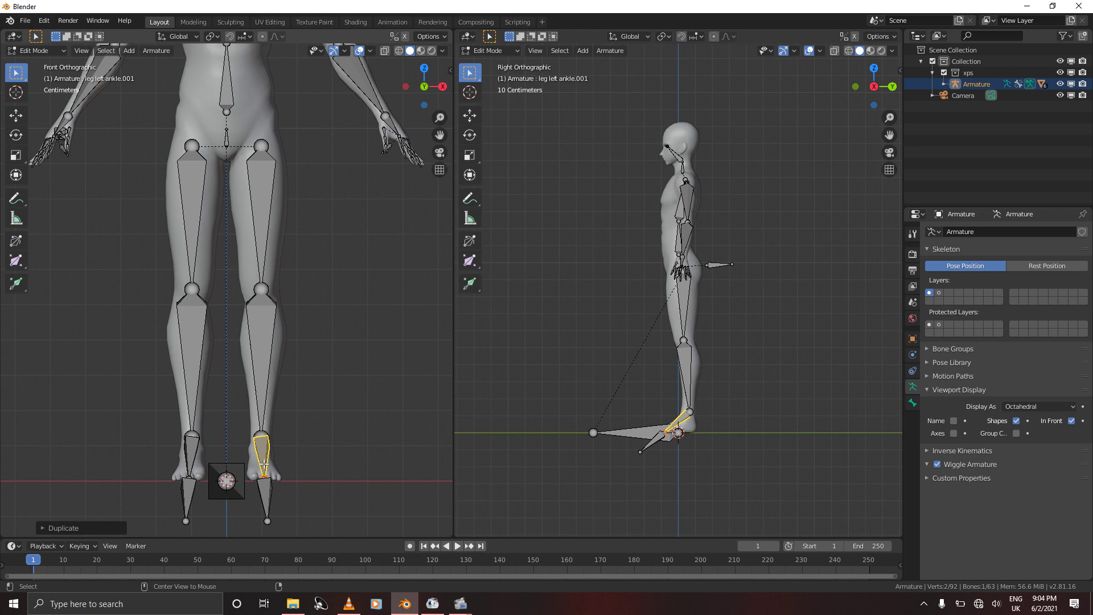
key("alt+p")
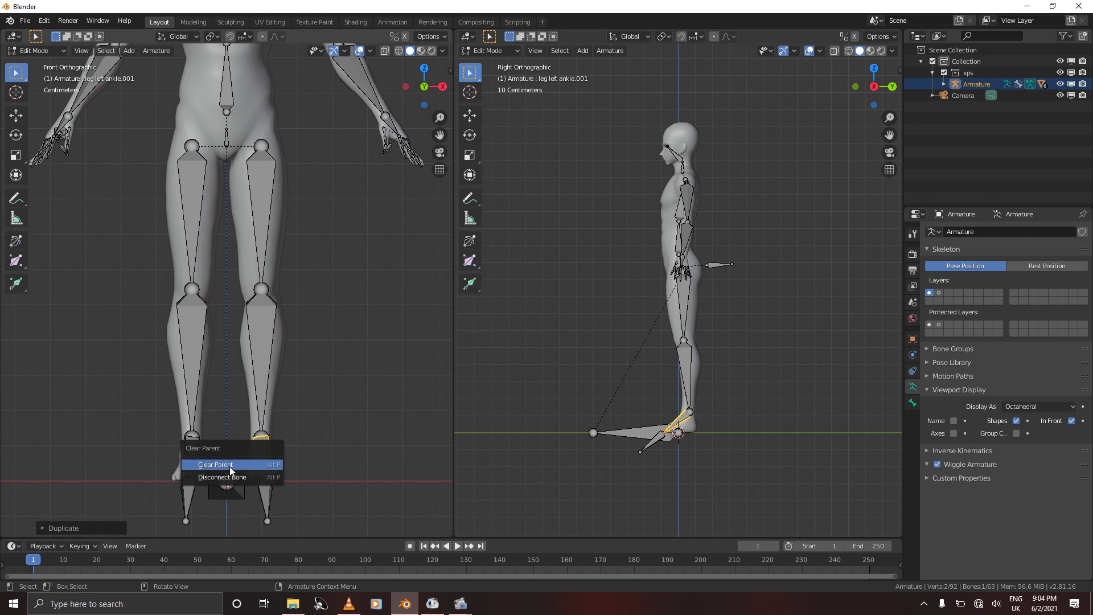
left_click(215, 465)
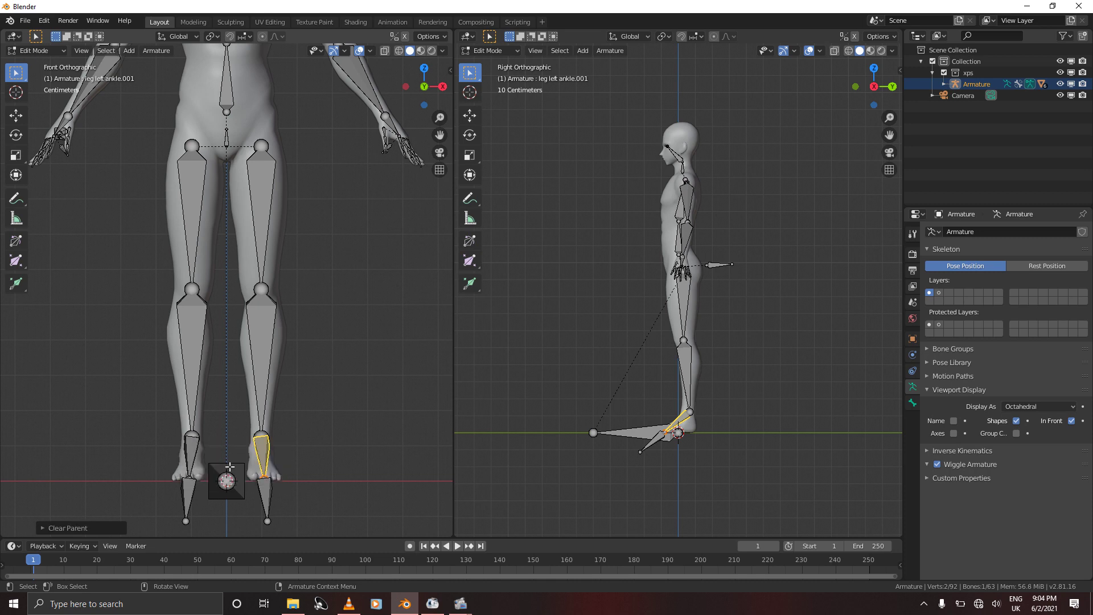
Duplicate the right ankle bone in place and clear the duplicate's parent
right_click(191, 454)
key("Escape")
left_click(189, 454)
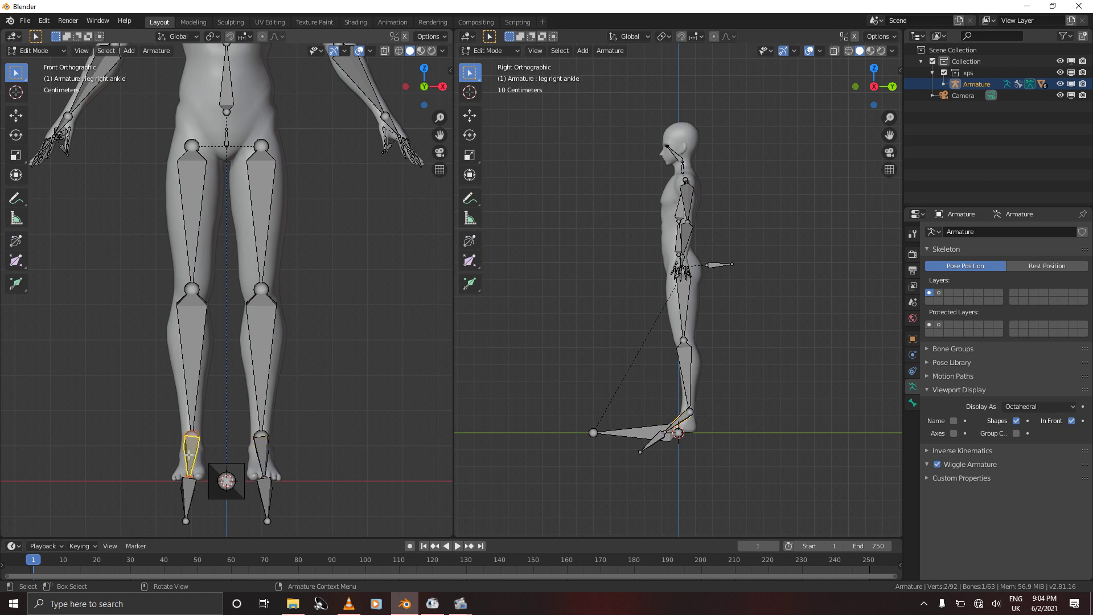
key("shift+d")
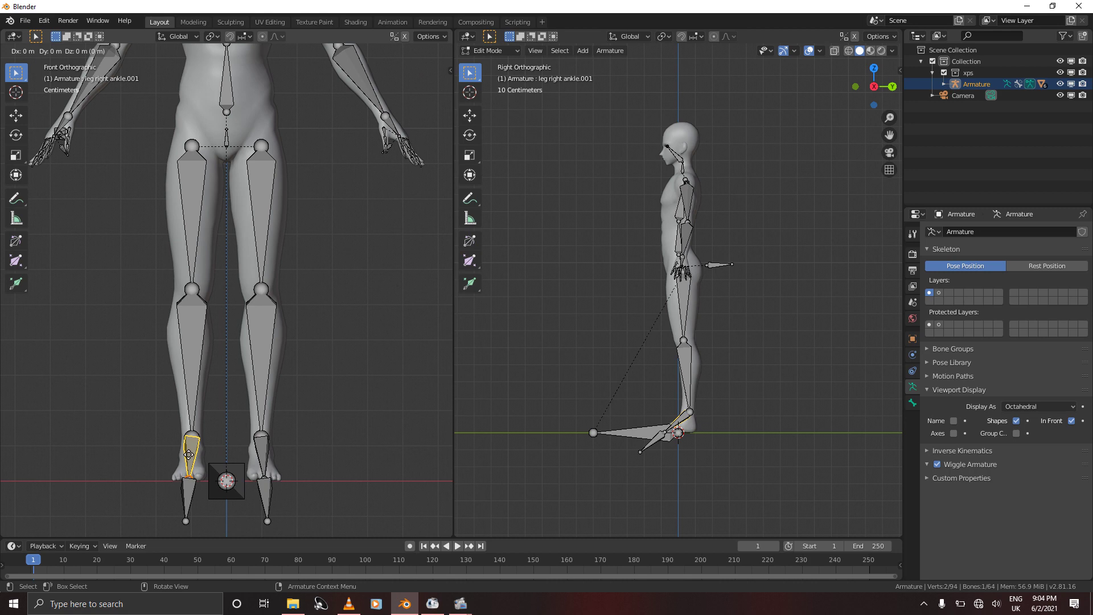
key("Escape")
key("alt+p")
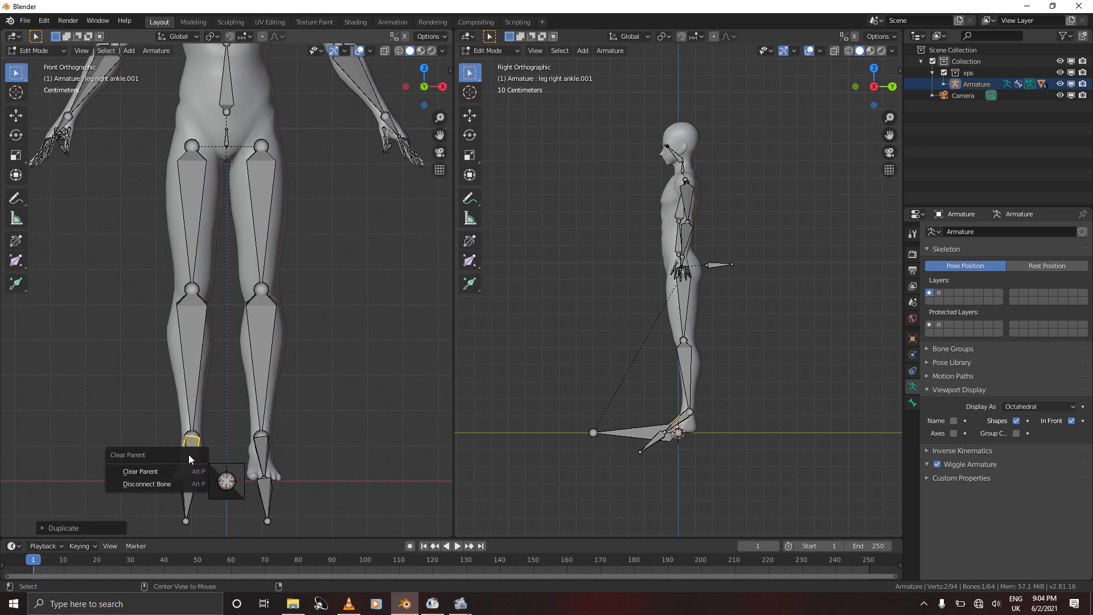
left_click(162, 470)
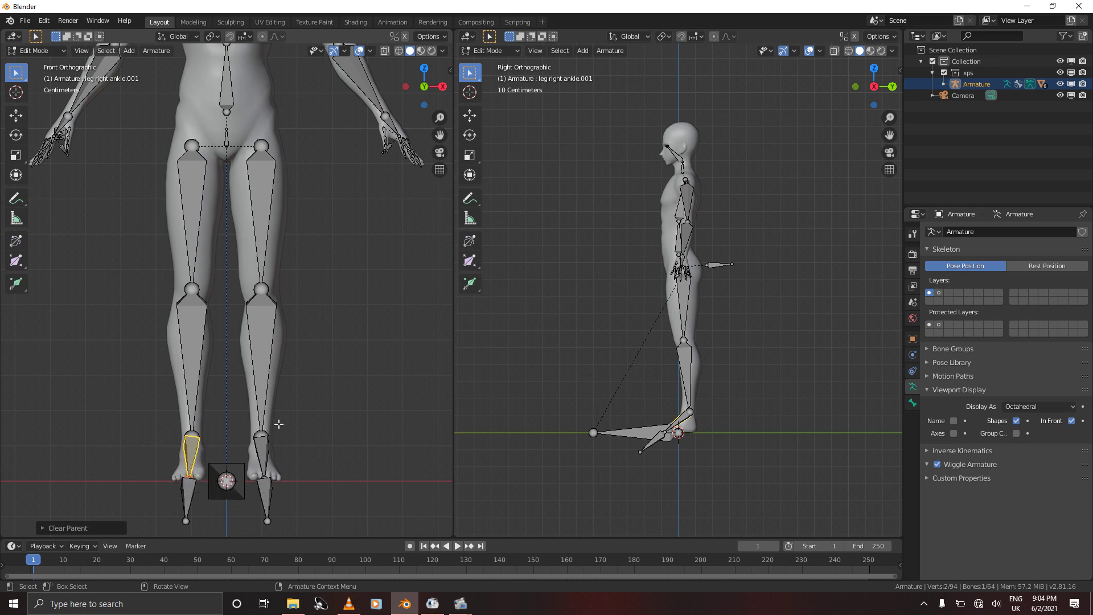
left_click(48, 53)
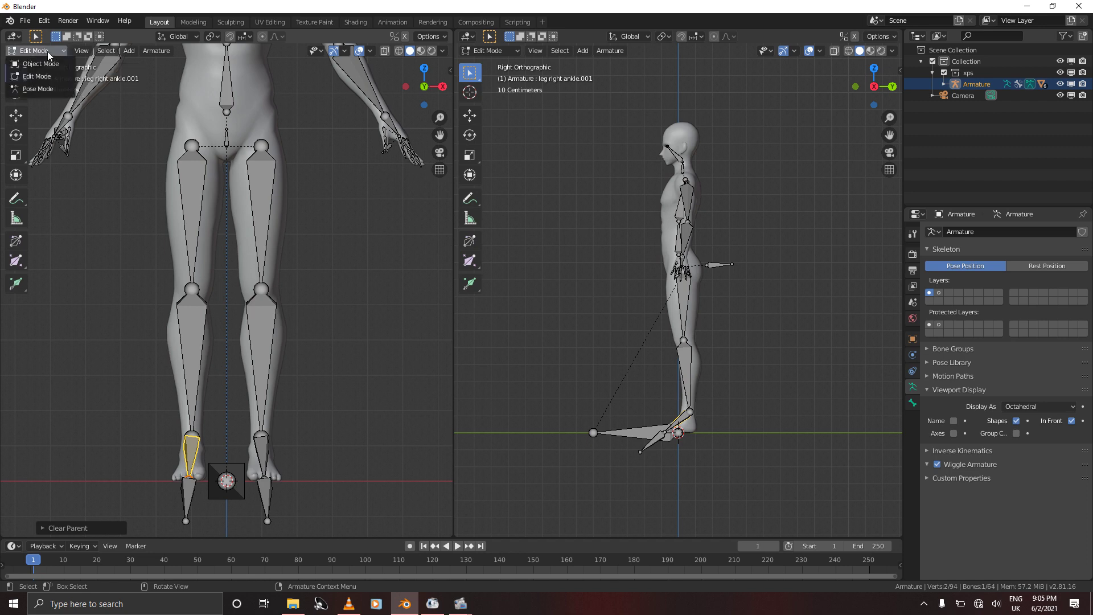
In Pose Mode, add an Inverse Kinematics constraint to the leg left knee bone
left_click(39, 90)
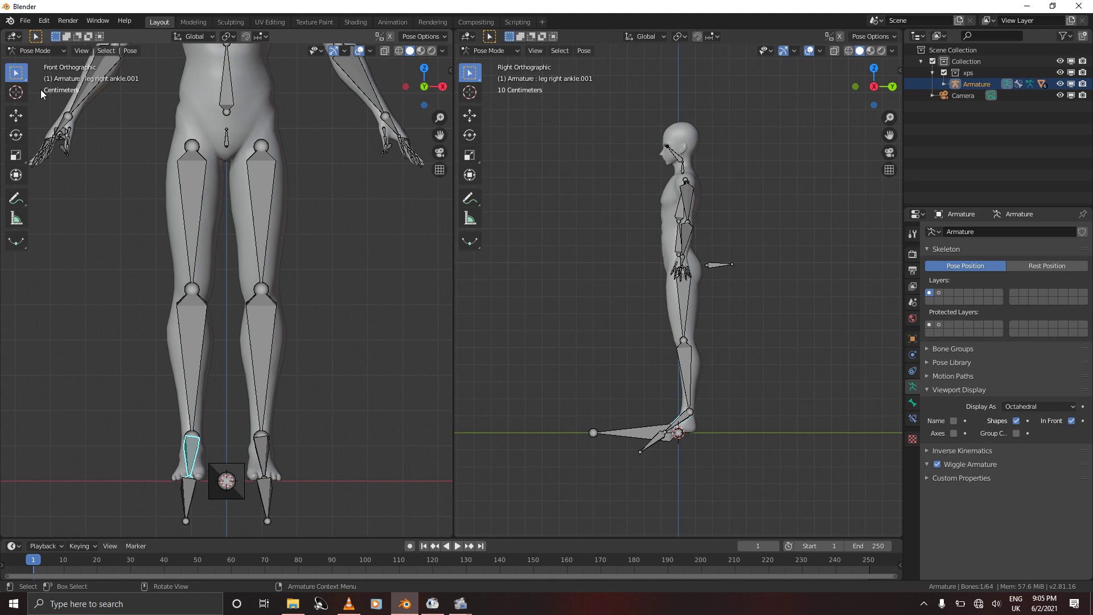
left_click(263, 378)
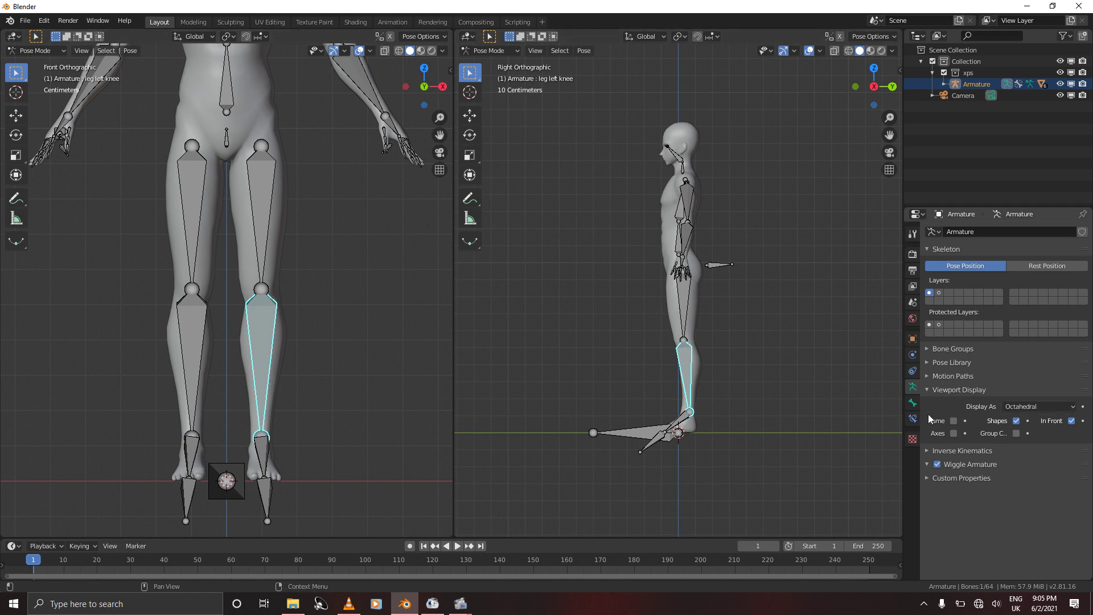
left_click(912, 418)
left_click(963, 236)
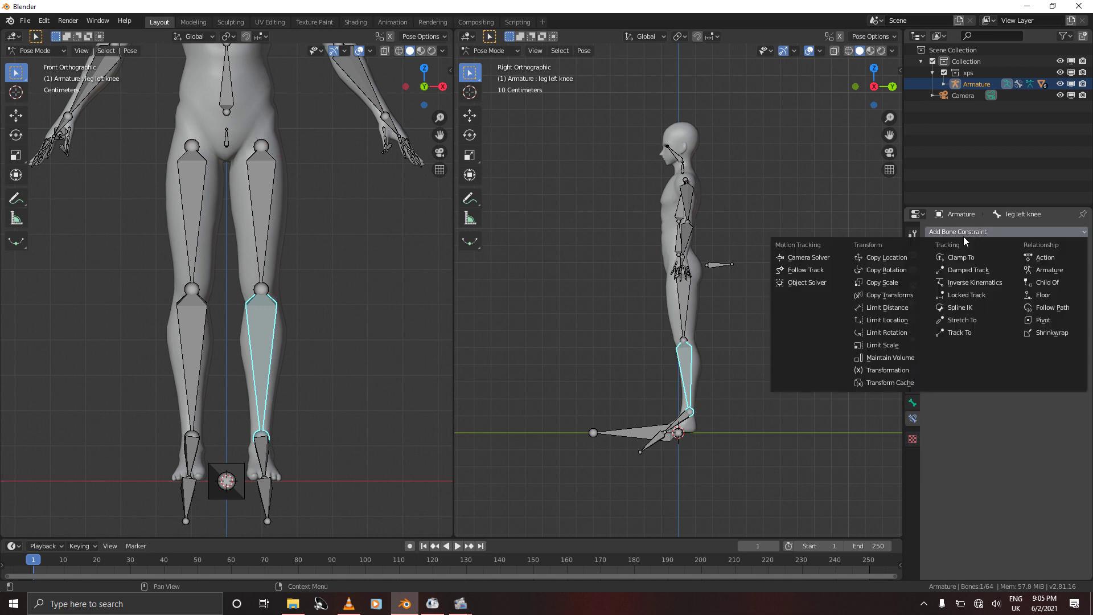
left_click(964, 281)
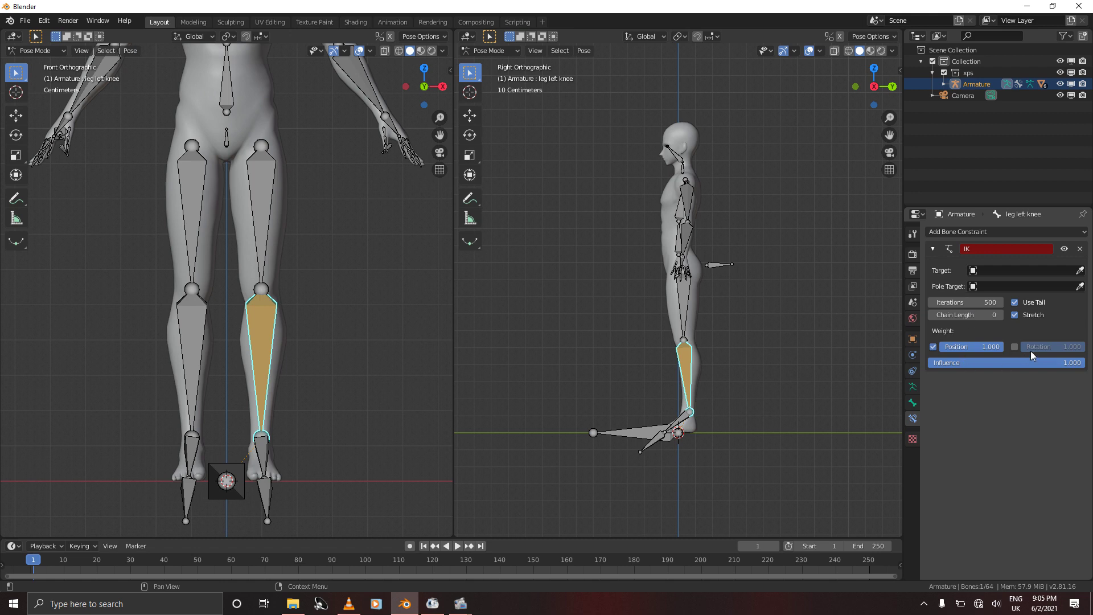
Set the IK constraint's Target to Armature, leaving its bone field empty
left_click(1010, 270)
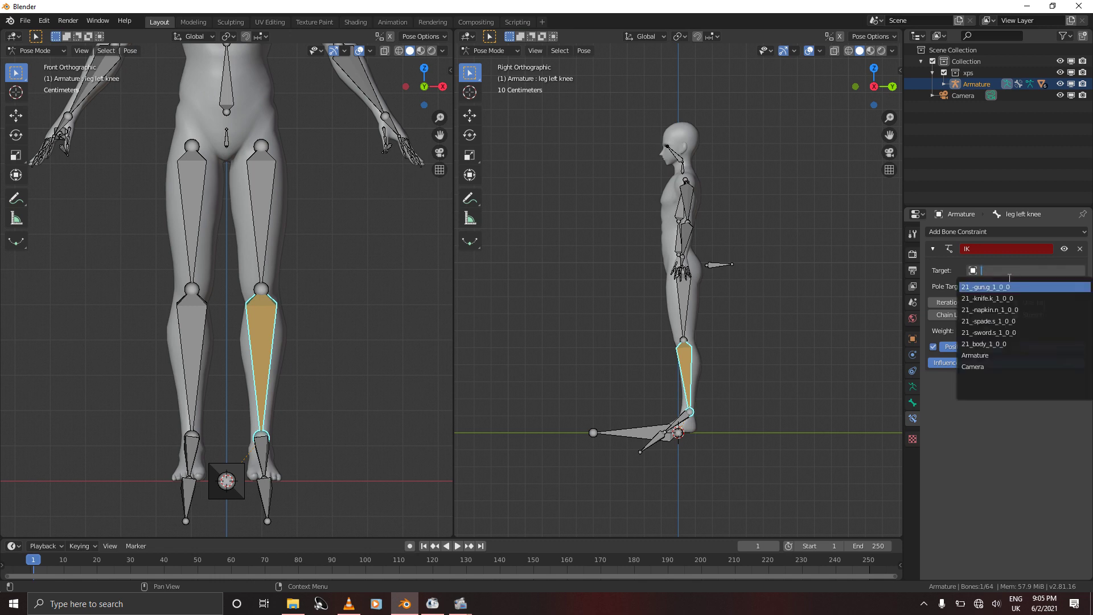
left_click(984, 355)
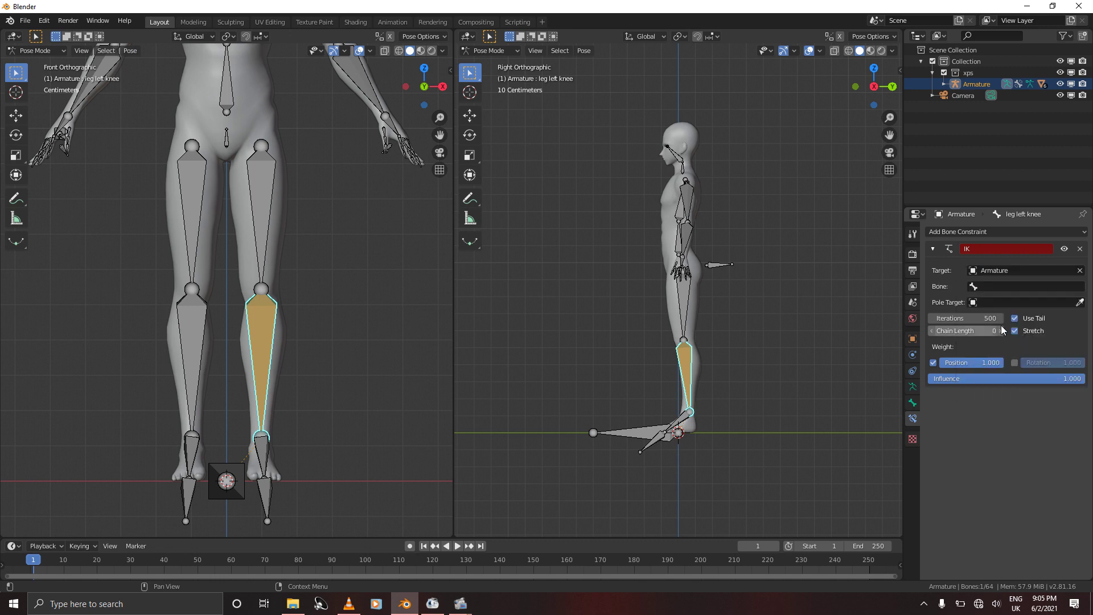
left_click(1002, 288)
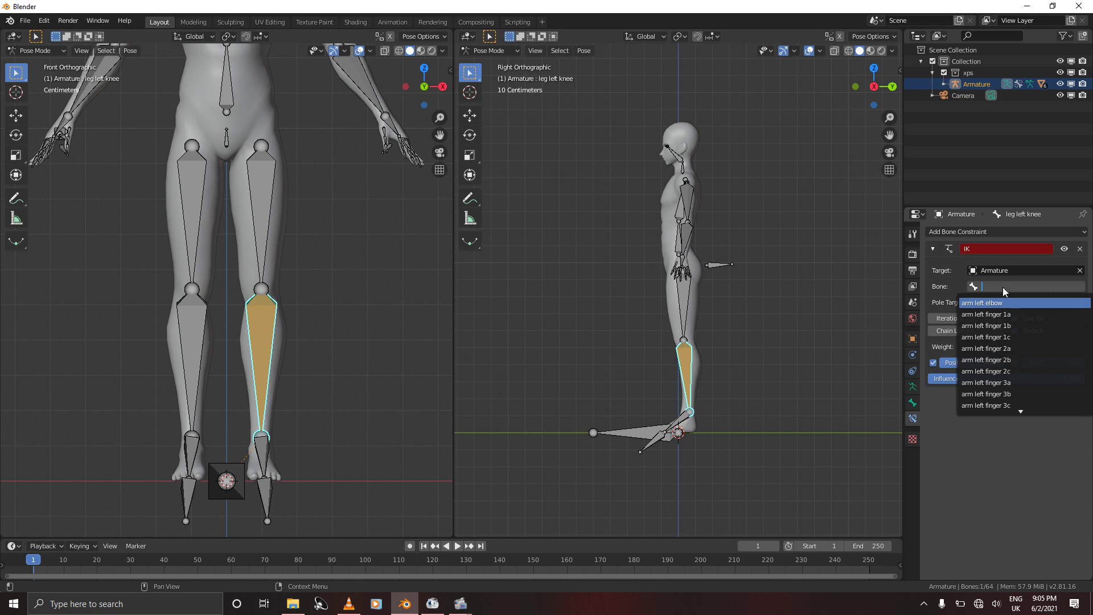
key("Escape")
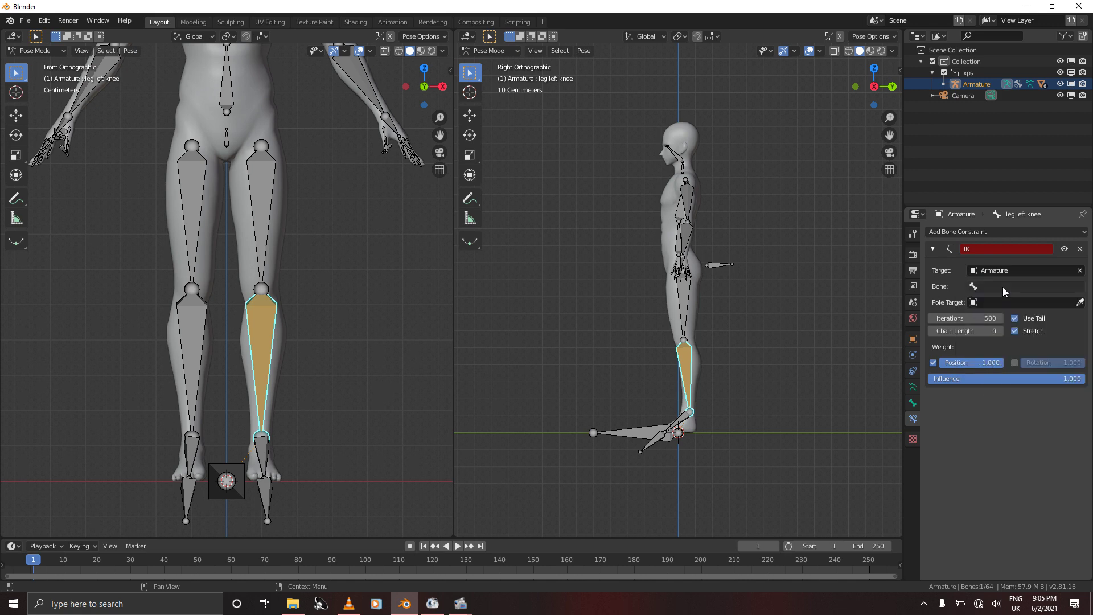
left_click(681, 419)
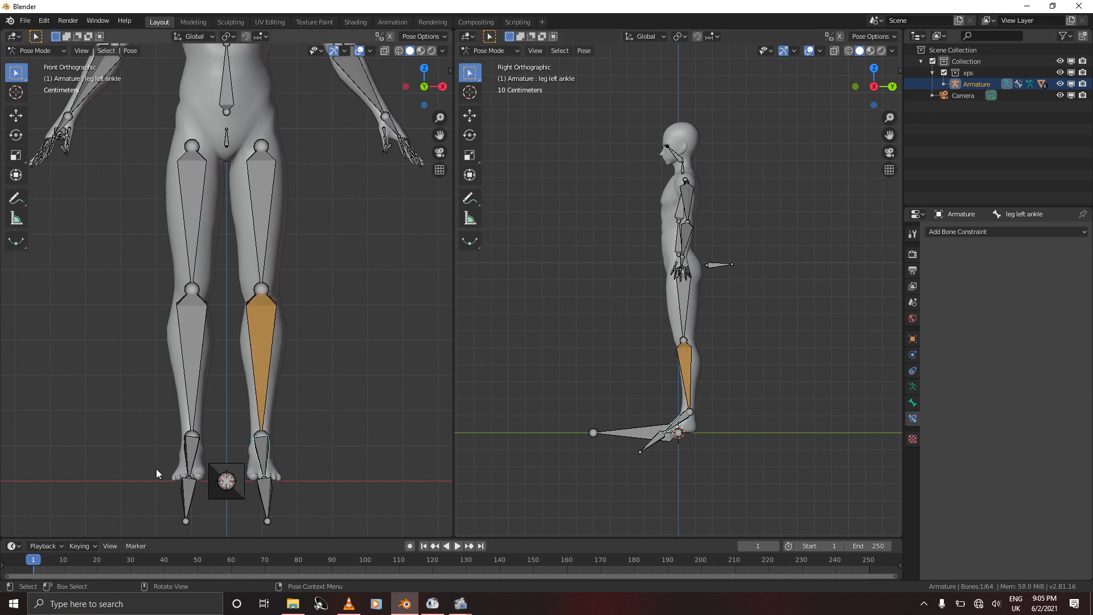
Return to Object Mode, reselect the Armature and enter Edit Mode
key("ctrl+Tab")
left_click(263, 458)
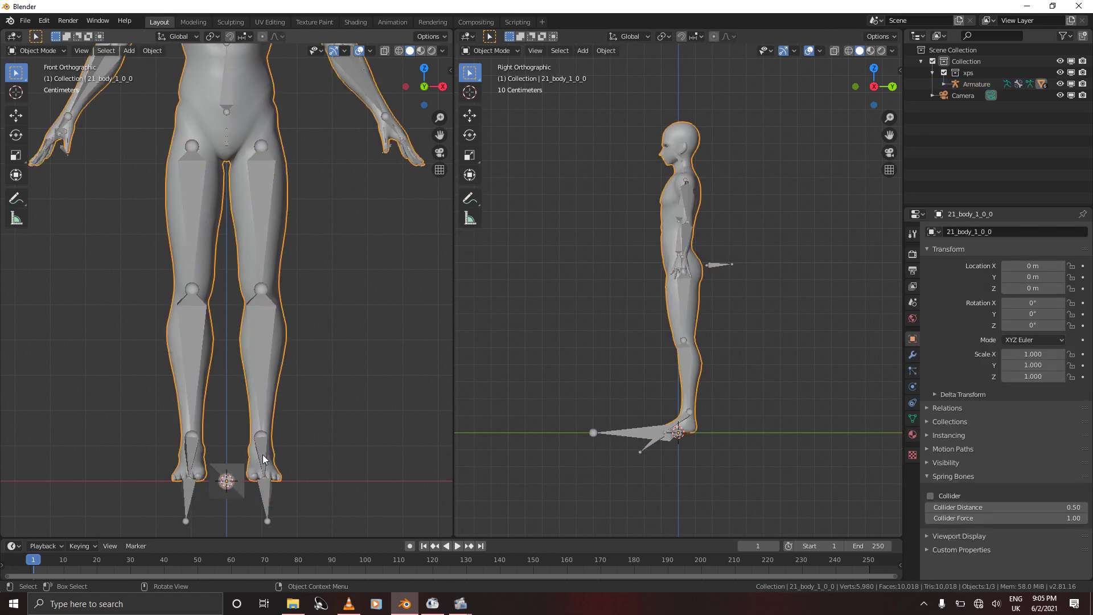
left_click(263, 458)
key("Tab")
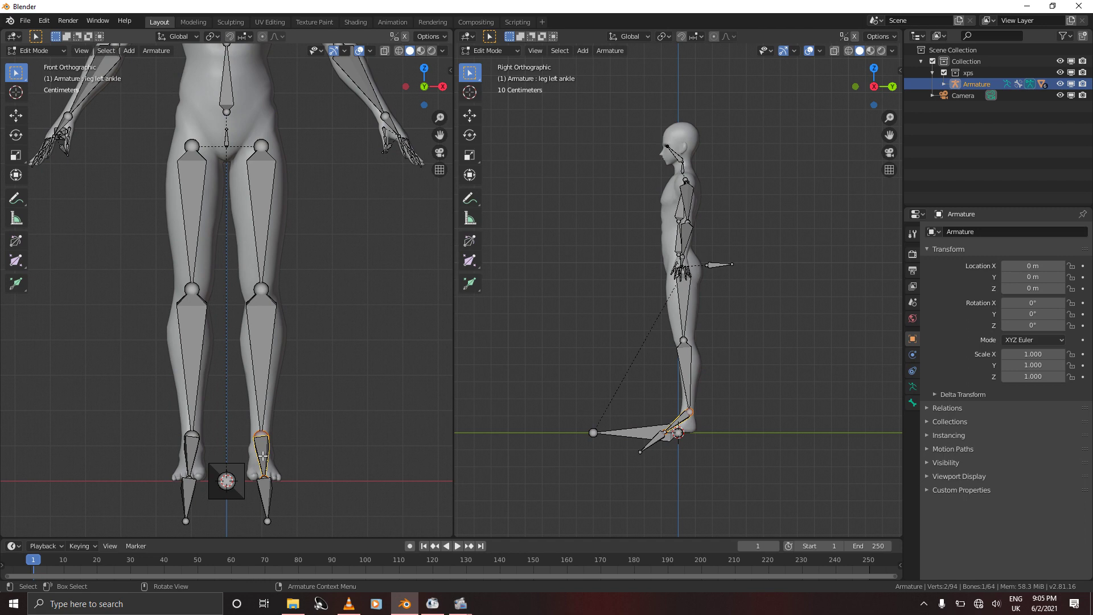
Show the ankles in wireframe and select the overlapping leg left ankle.001 bone
scroll(263, 458, "up", 3)
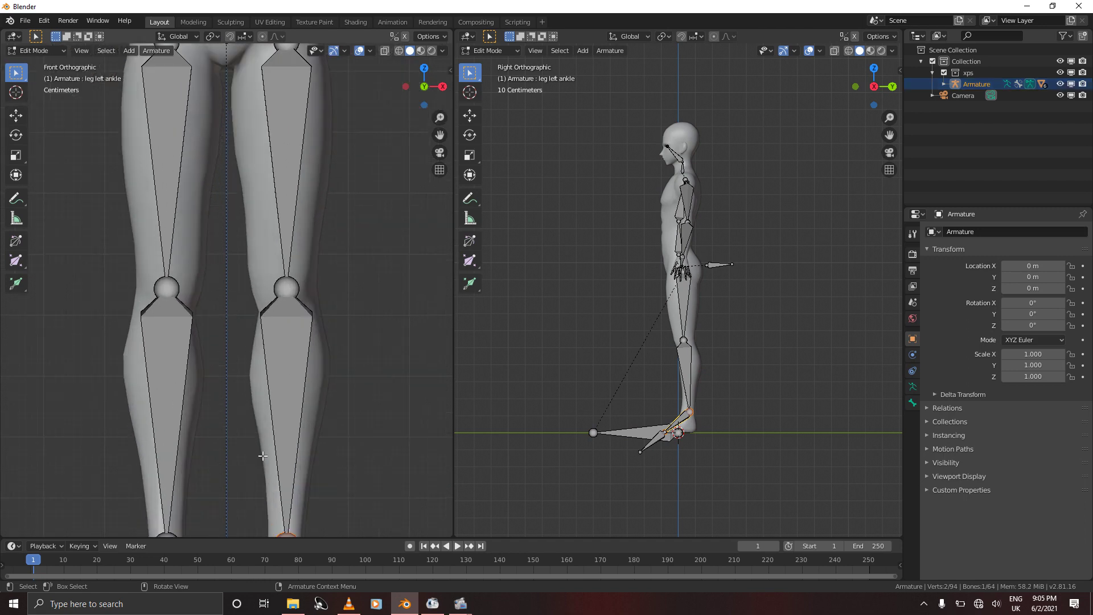
scroll(292, 485, "down", 6, "shift")
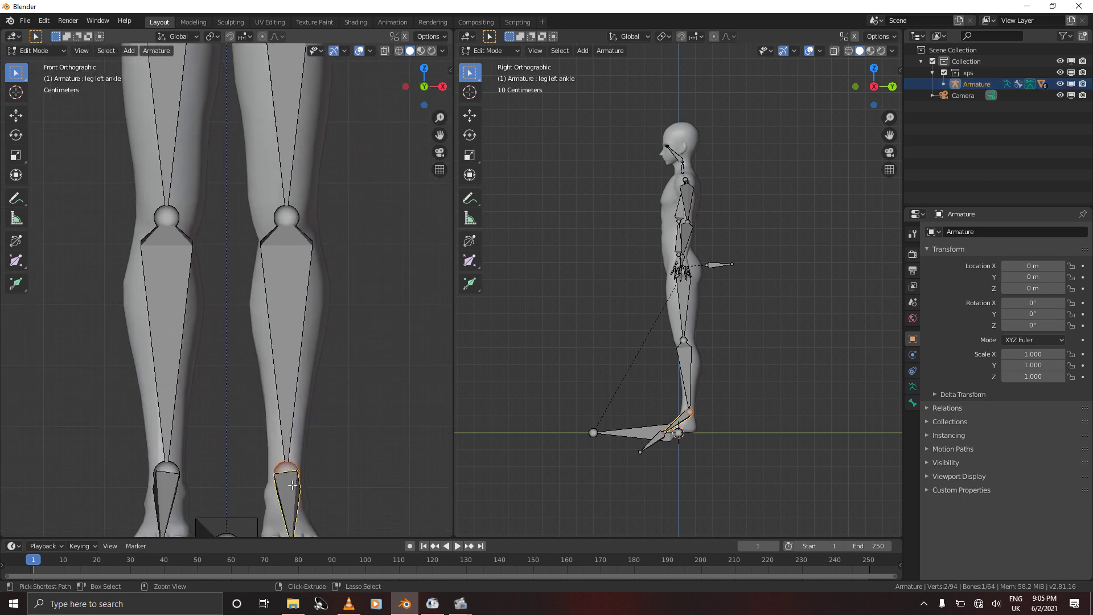
scroll(292, 485, "down", 3, "ctrl")
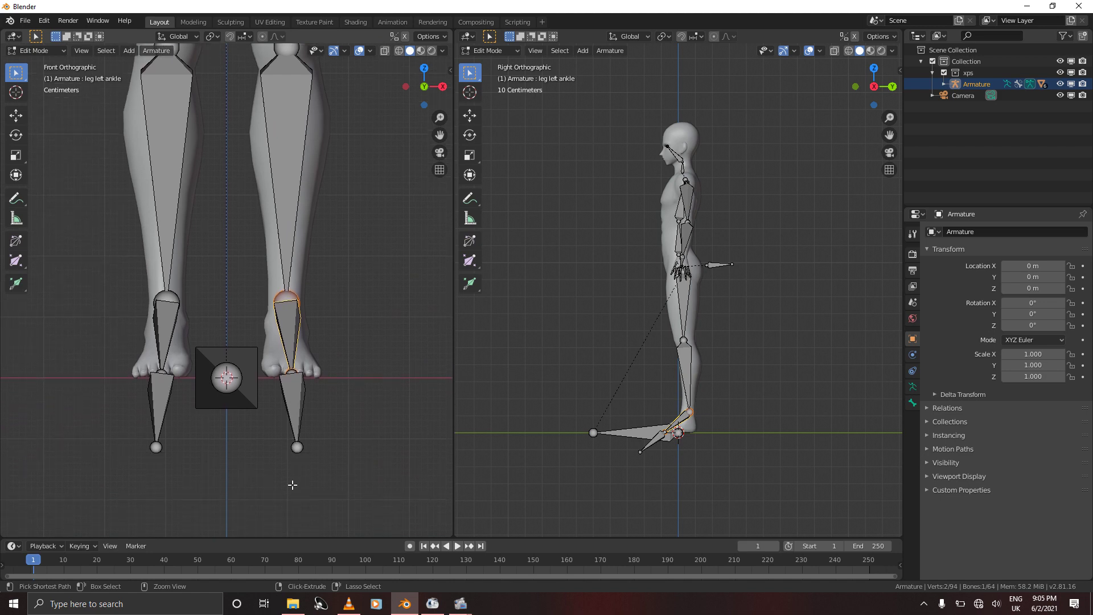
scroll(292, 484, "up", 3)
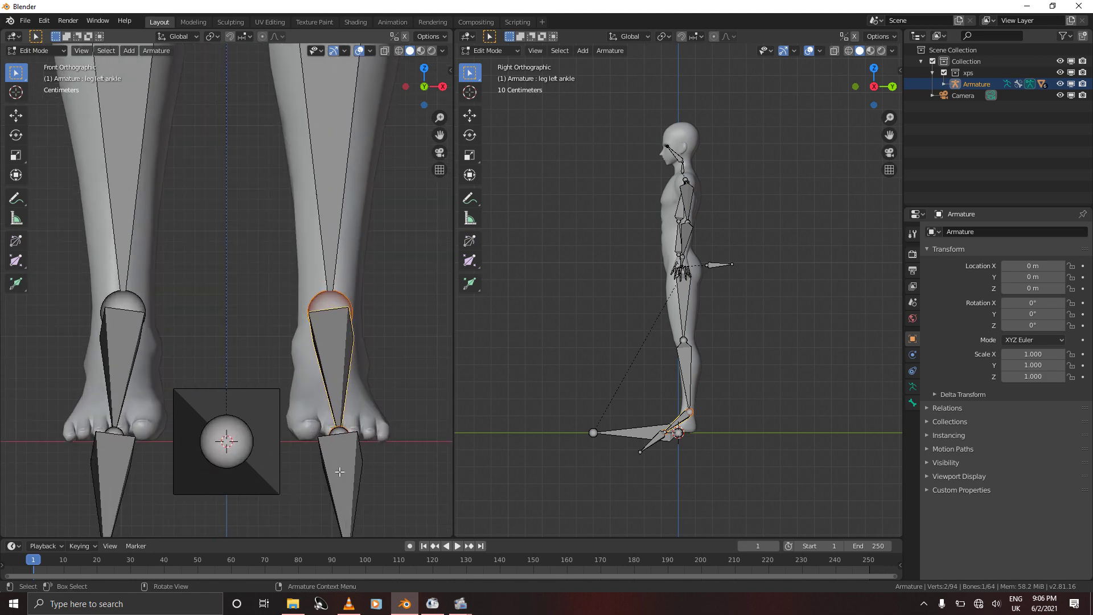
key("shift+z")
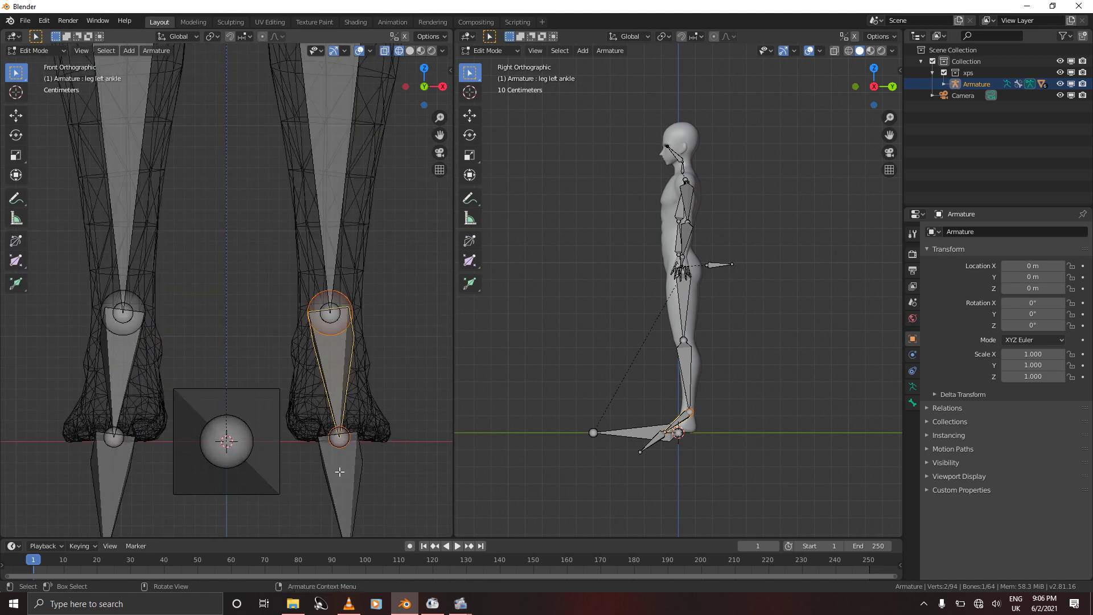
left_click(333, 411)
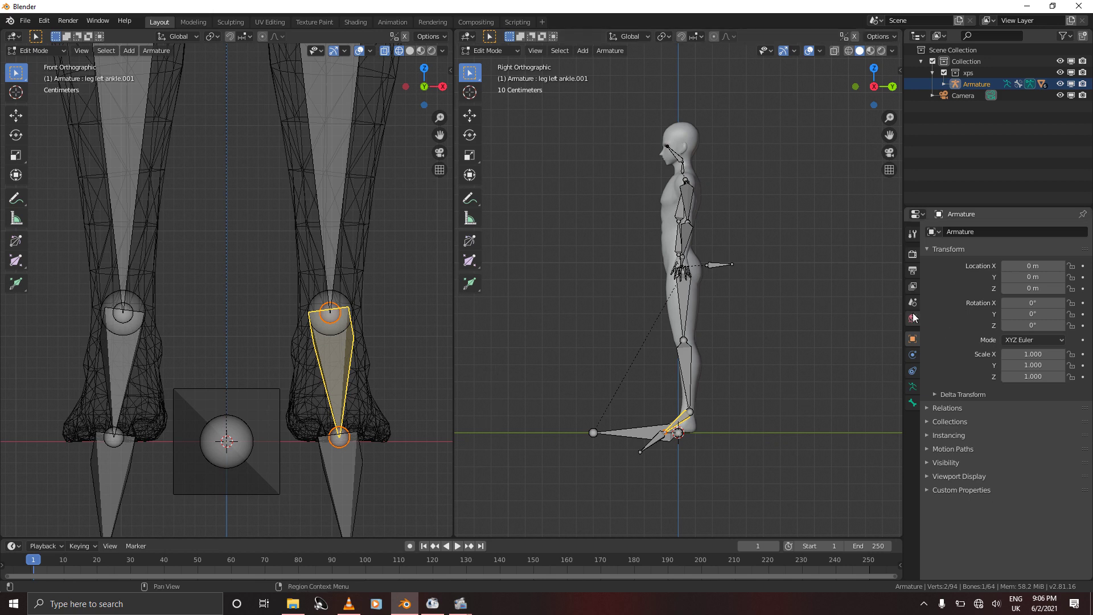
Rename leg left ankle.001 to leg left ankle.IK in Bone properties
left_click(912, 402)
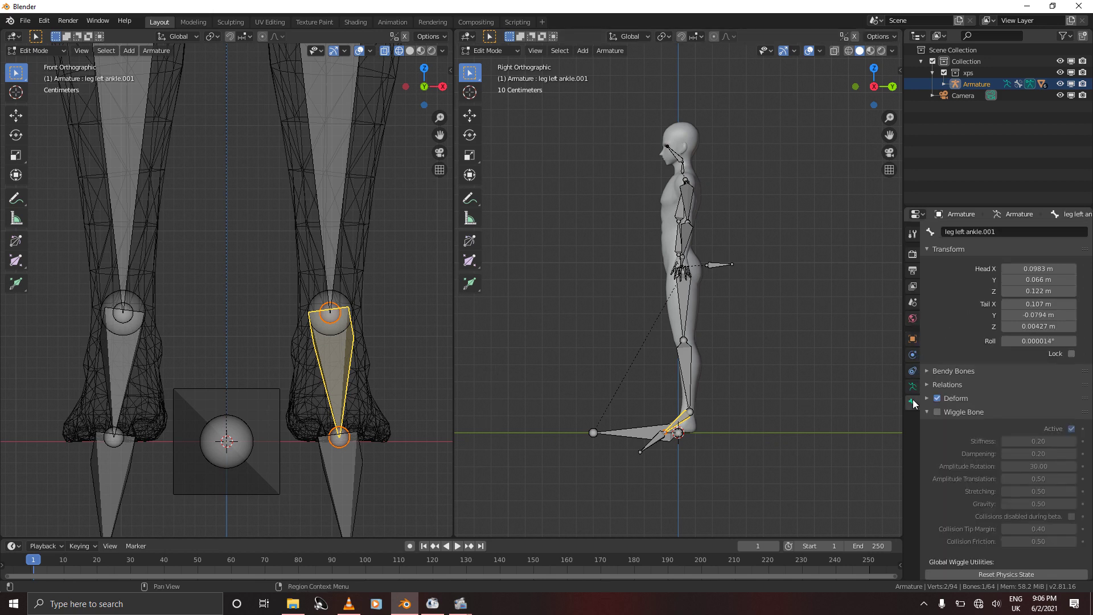
left_click(1006, 232)
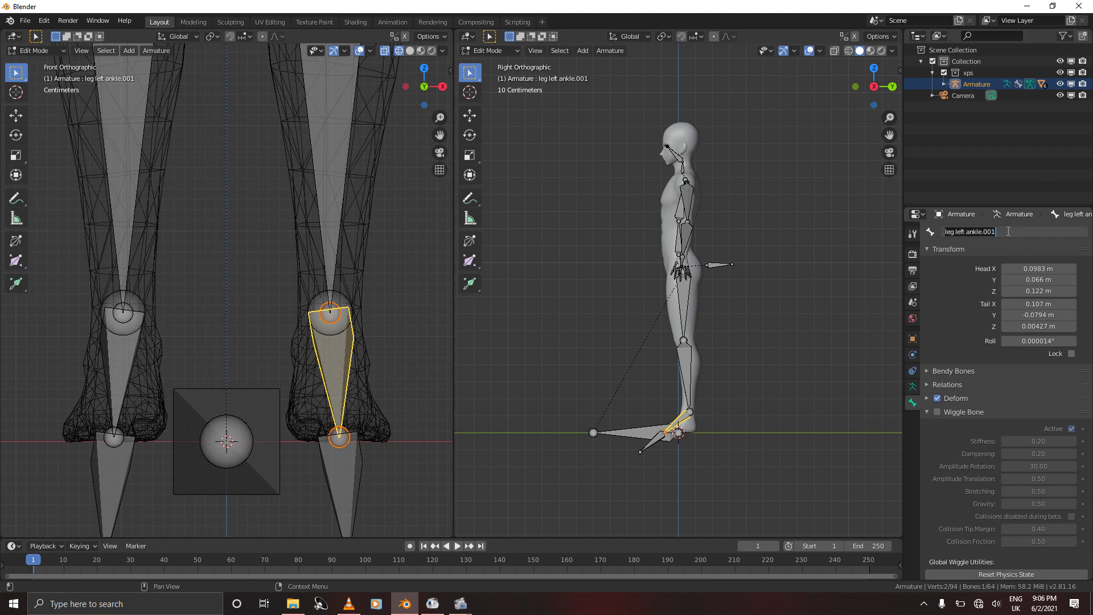
left_click(1008, 231)
key("BackSpace")
key("BackSpace")
key("BackSpace")
type("IK")
key("Return")
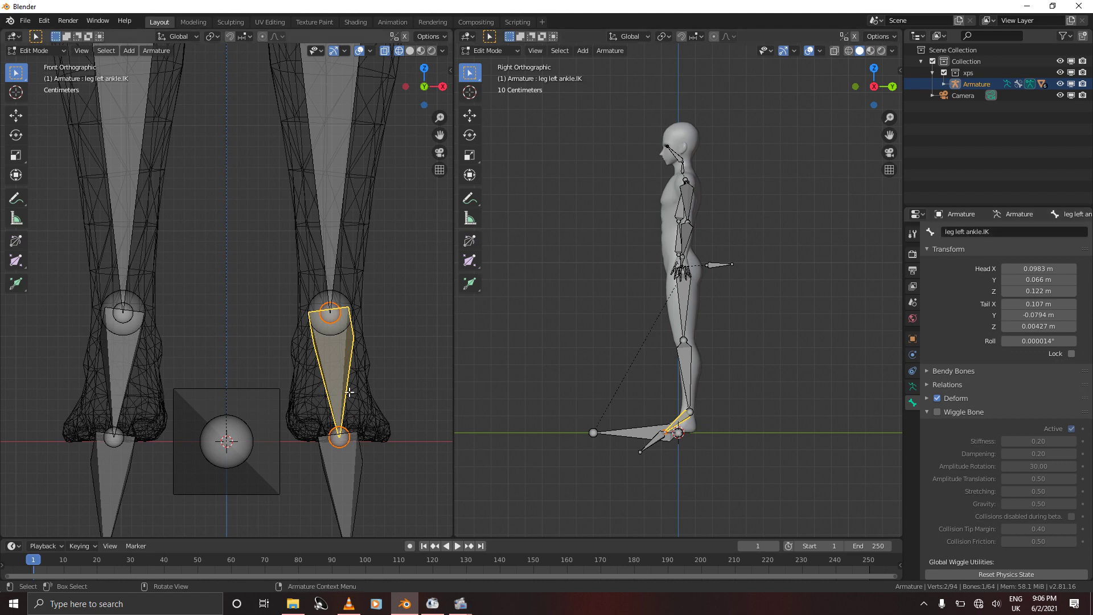
Select the right ankle duplicate and rename it leg right ankle.IK
key("alt+a")
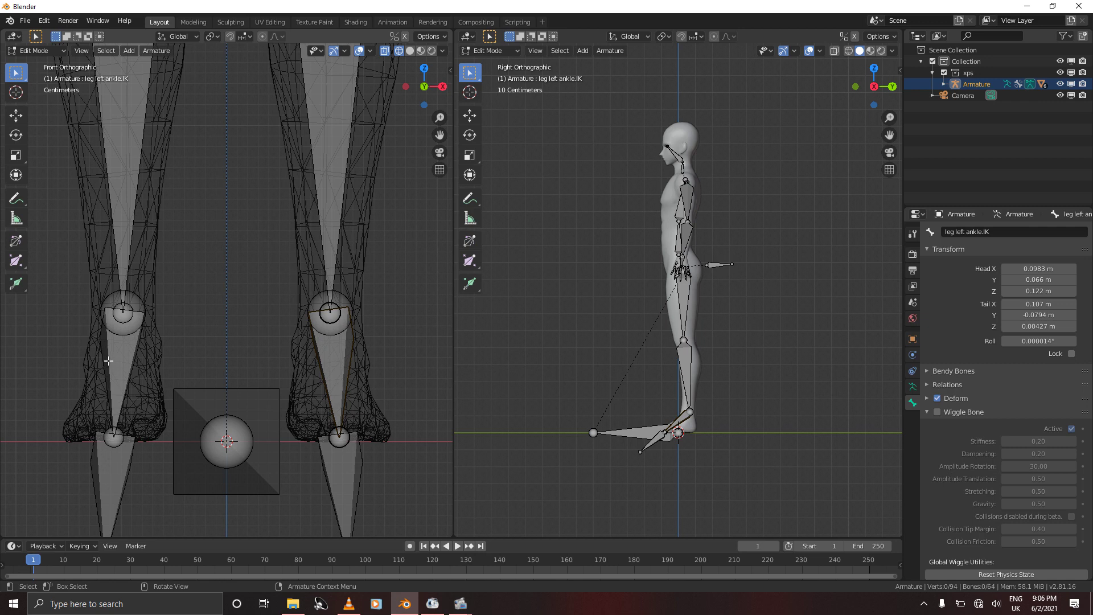
right_click(109, 362)
left_click(124, 370)
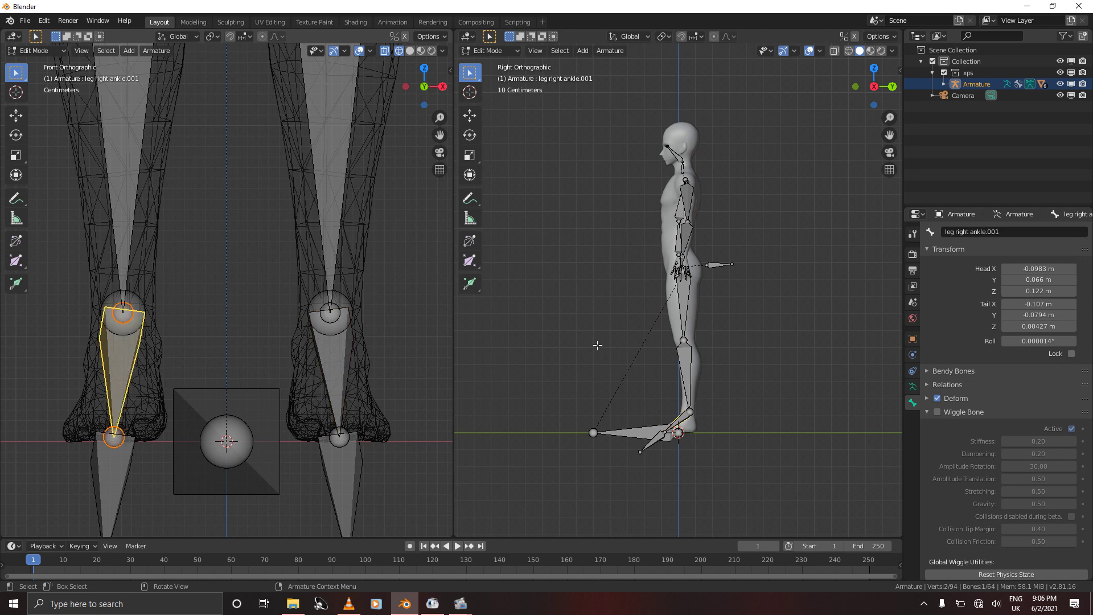
left_click(1018, 232)
left_click(1018, 232)
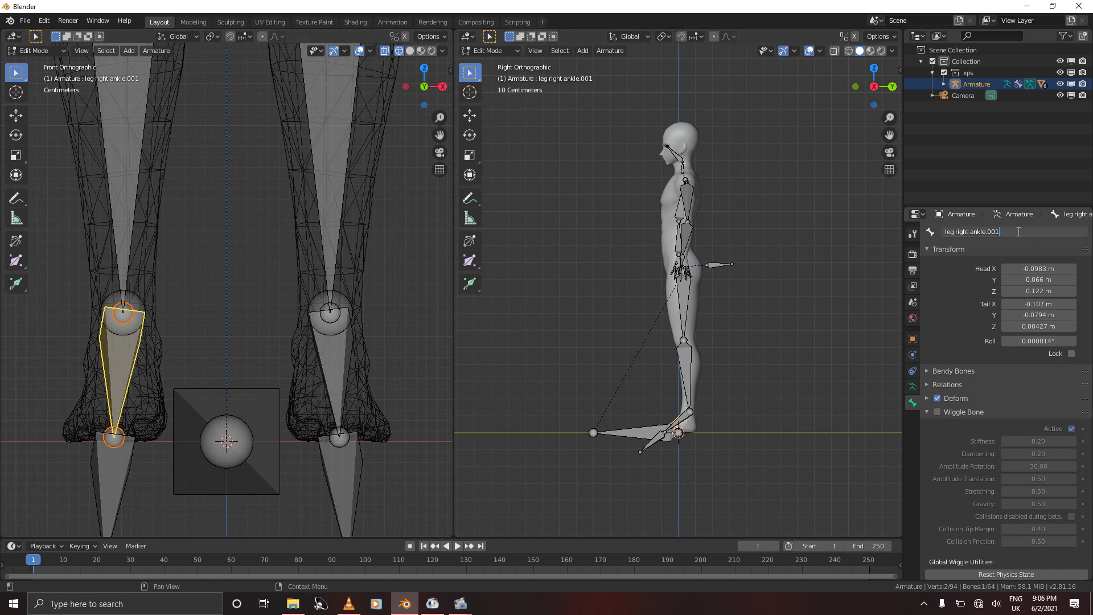
key("BackSpace")
key("BackSpace")
key("BackSpace")
type("IK")
key("Return")
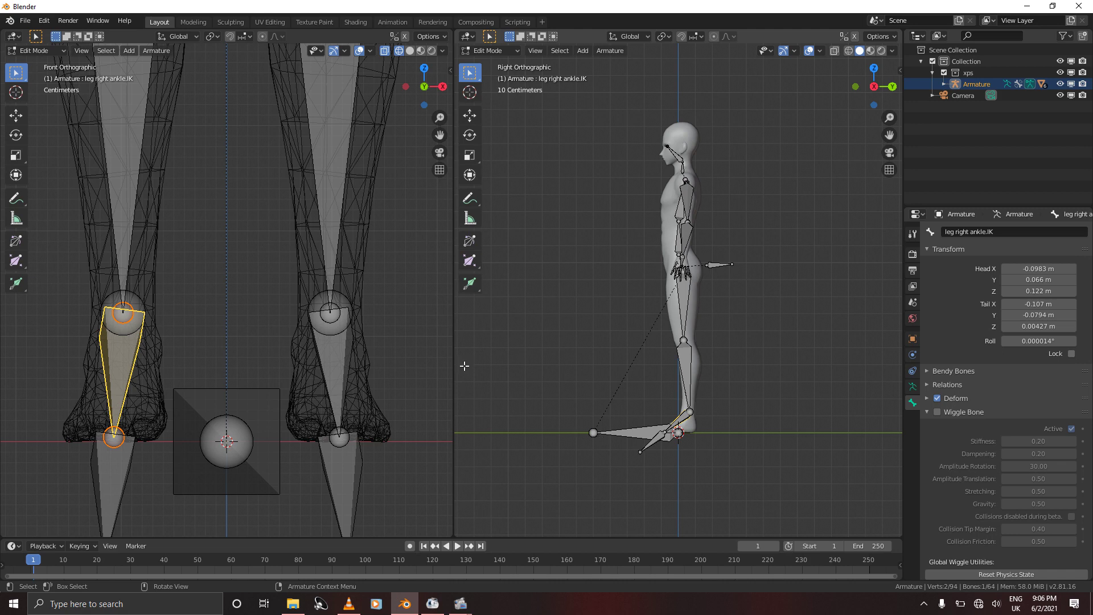
left_click(39, 51)
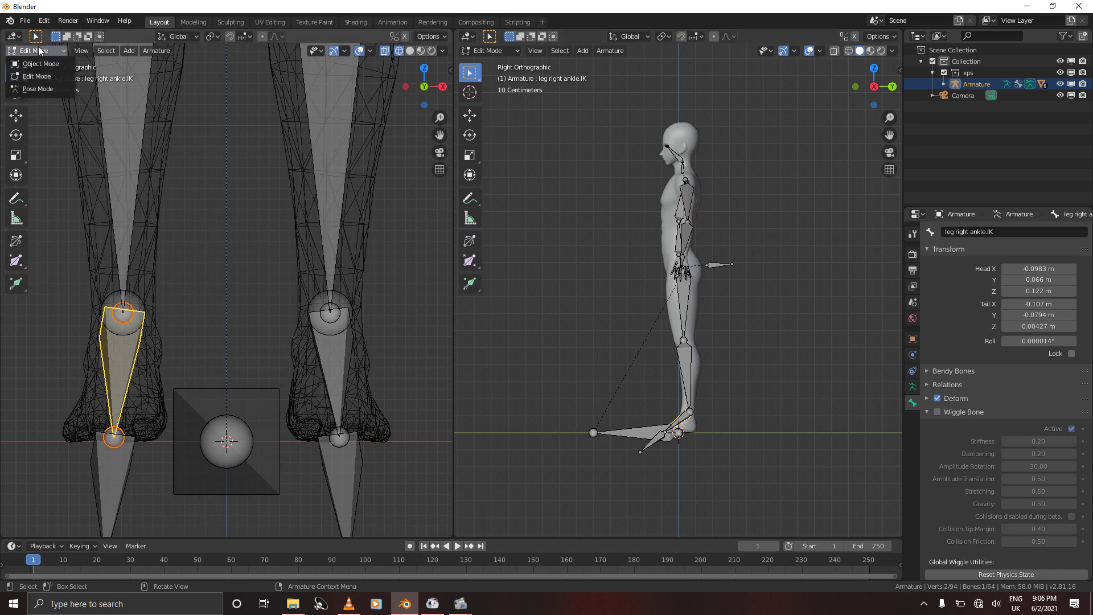
In Pose Mode, set the leg left knee IK constraint's Bone to leg left ankle.IK
left_click(42, 88)
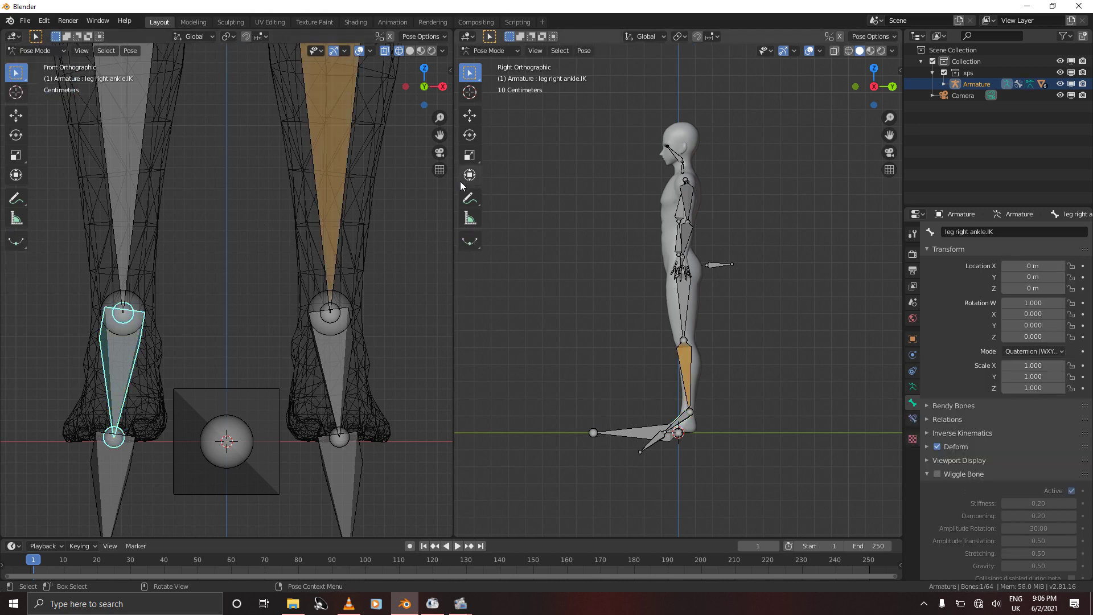
left_click(686, 364)
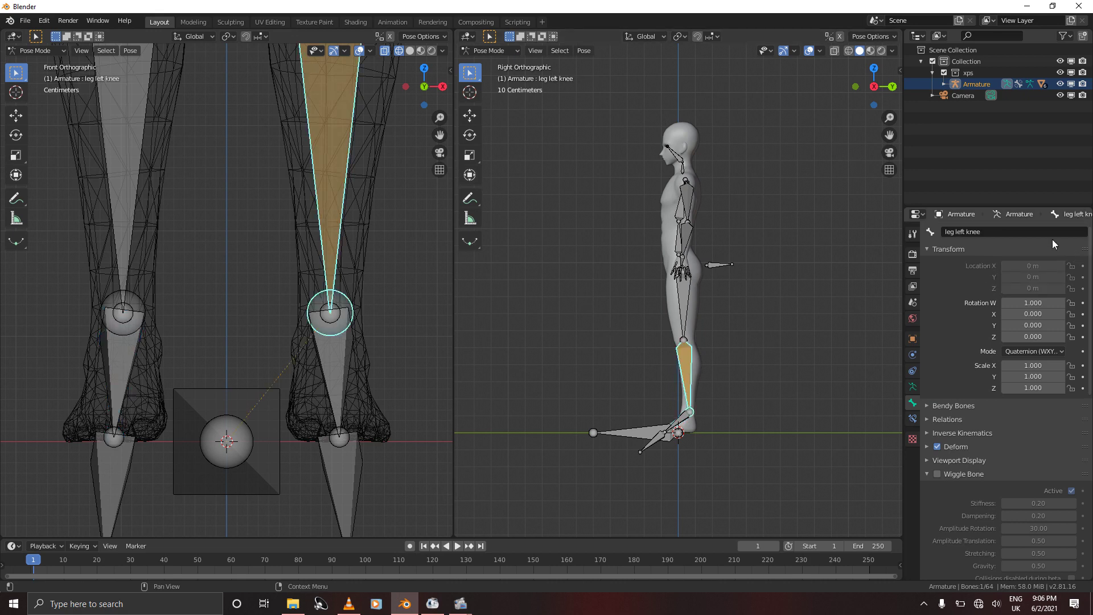
left_click(913, 419)
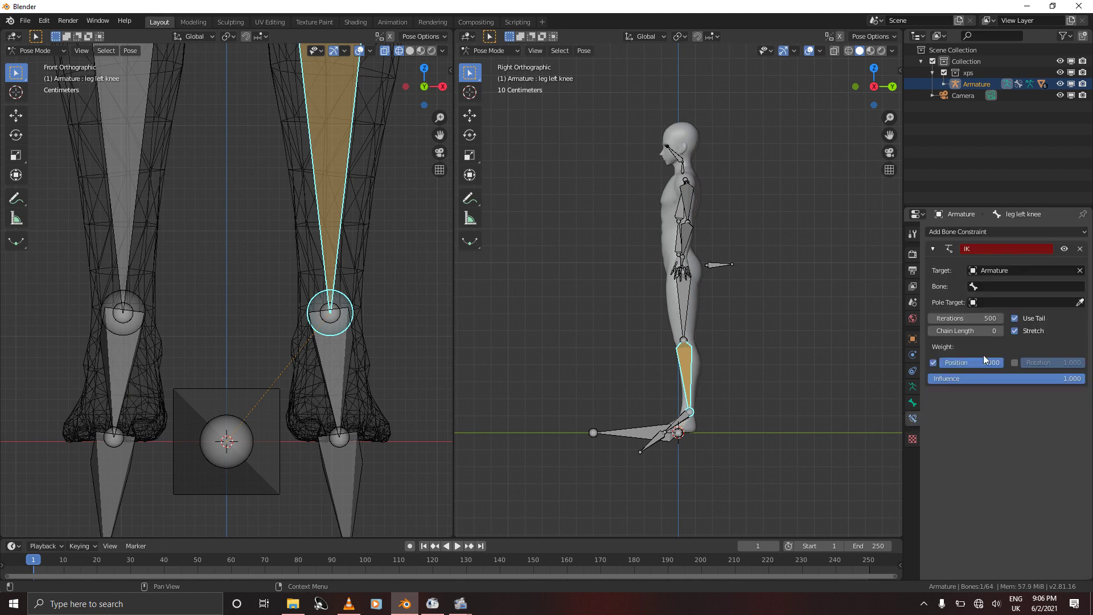
left_click(1003, 283)
type("ik")
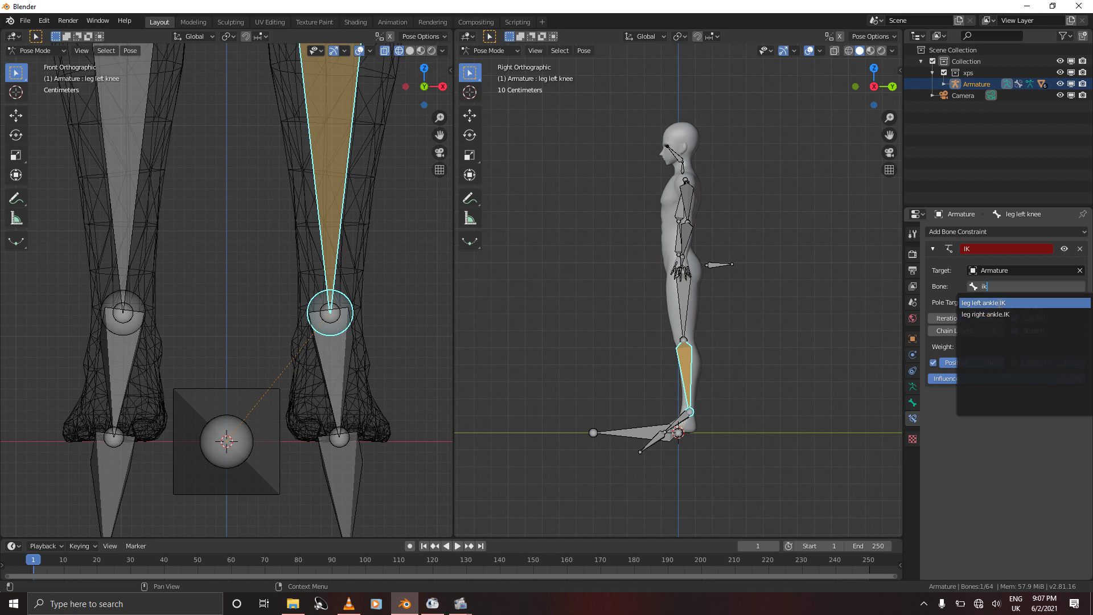
left_click(999, 302)
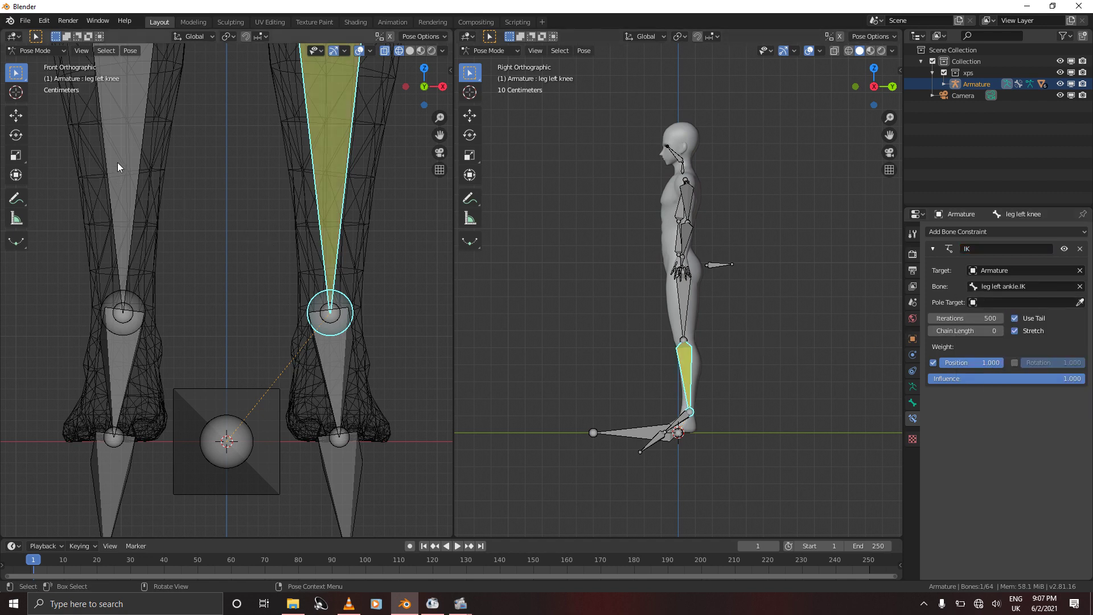
key("alt+a")
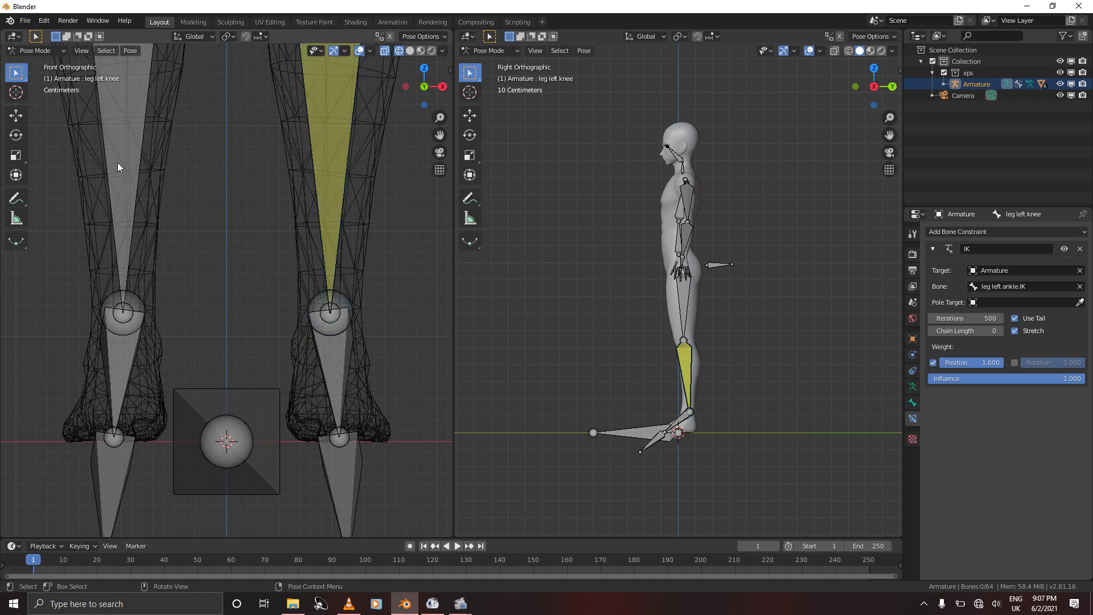
left_click(135, 131)
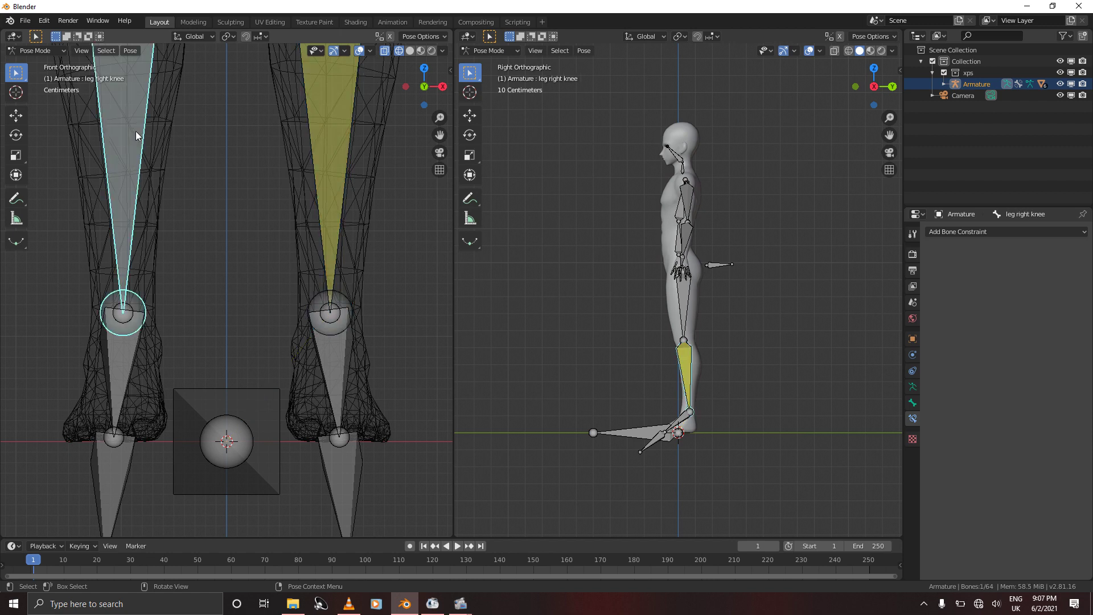
Add an IK constraint to leg right knee: Target Armature, Bone leg right ankle.IK, Chain Length 2
left_click(958, 232)
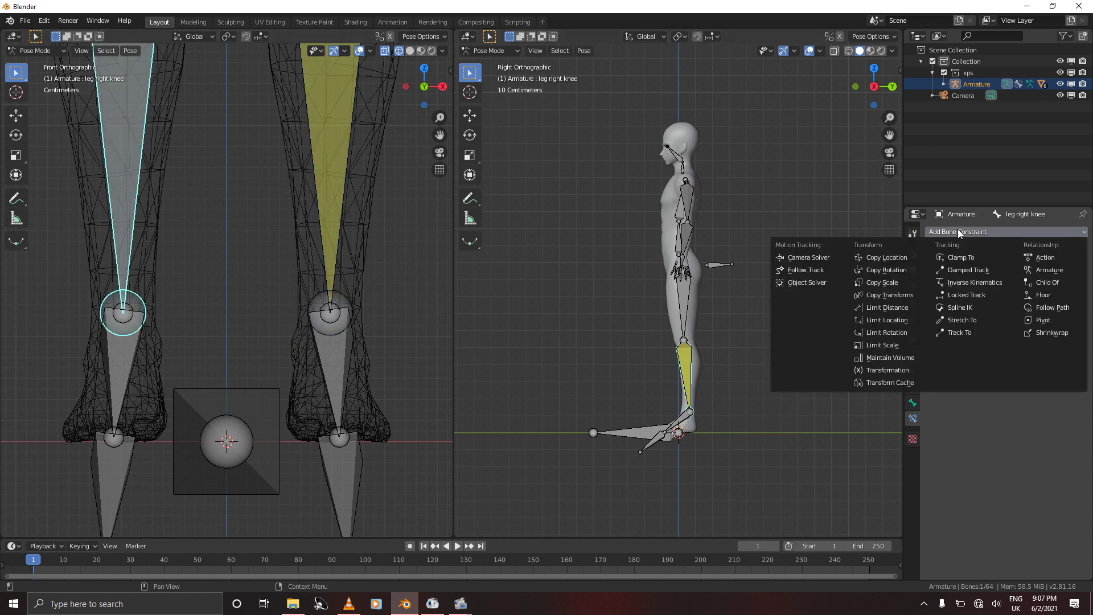
left_click(957, 283)
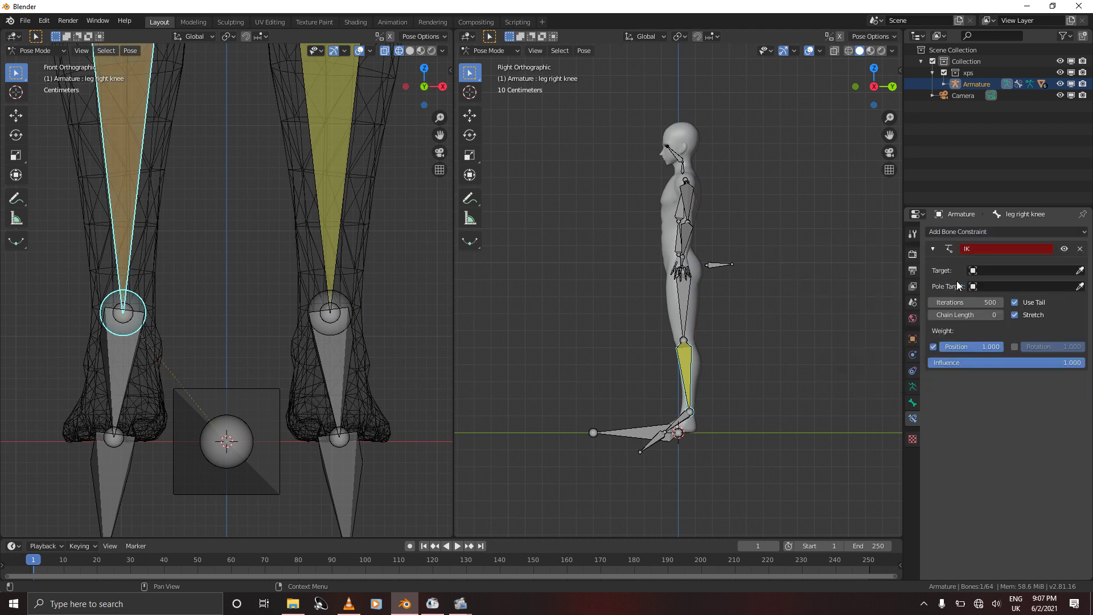
left_click(991, 272)
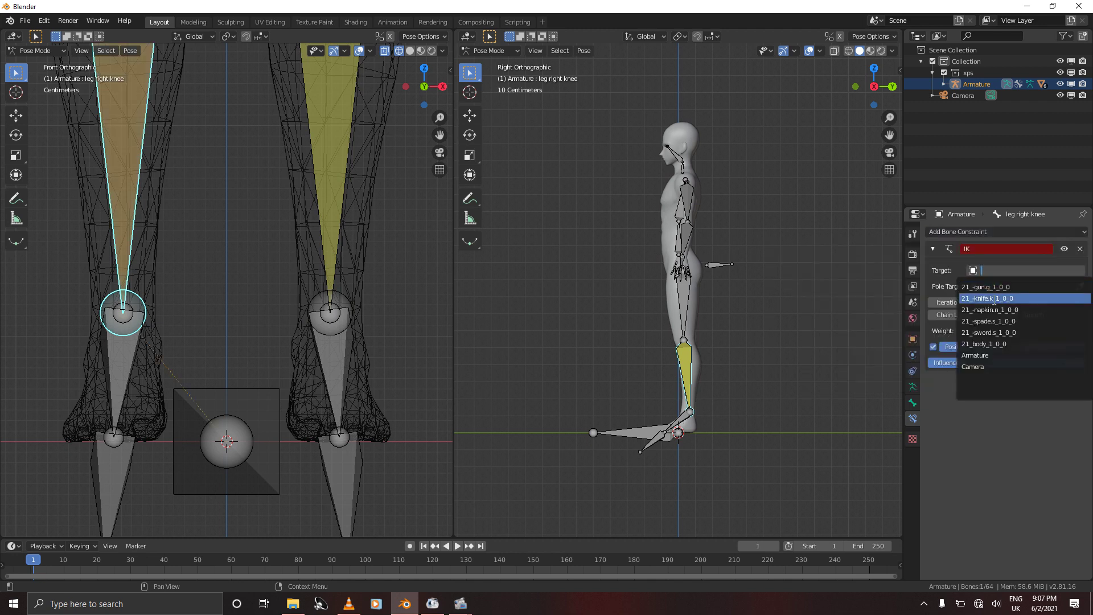
left_click(980, 355)
left_click(1004, 286)
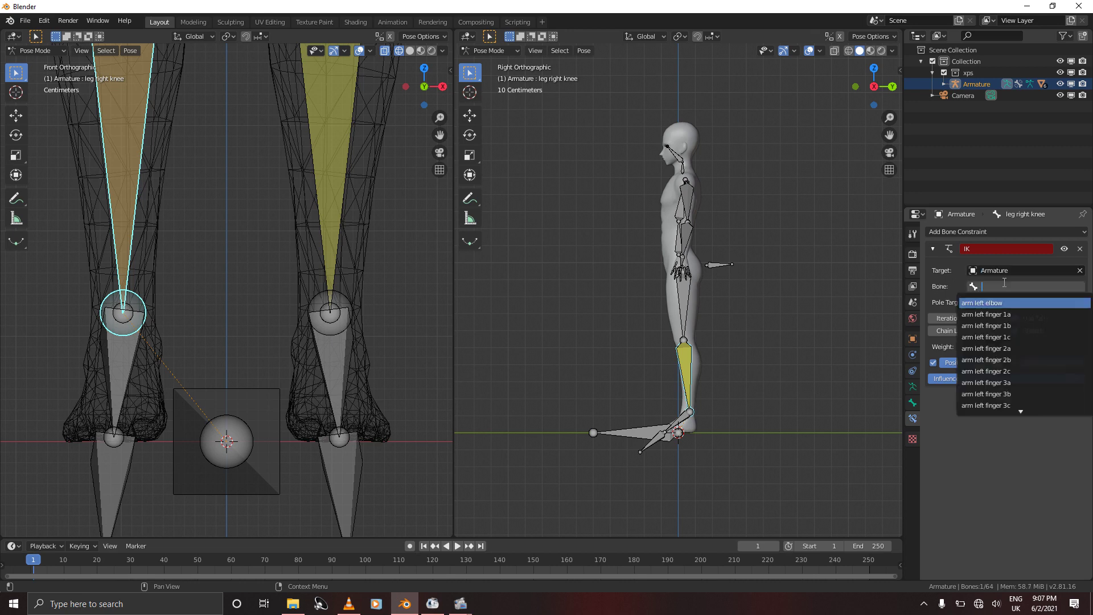
type("ik")
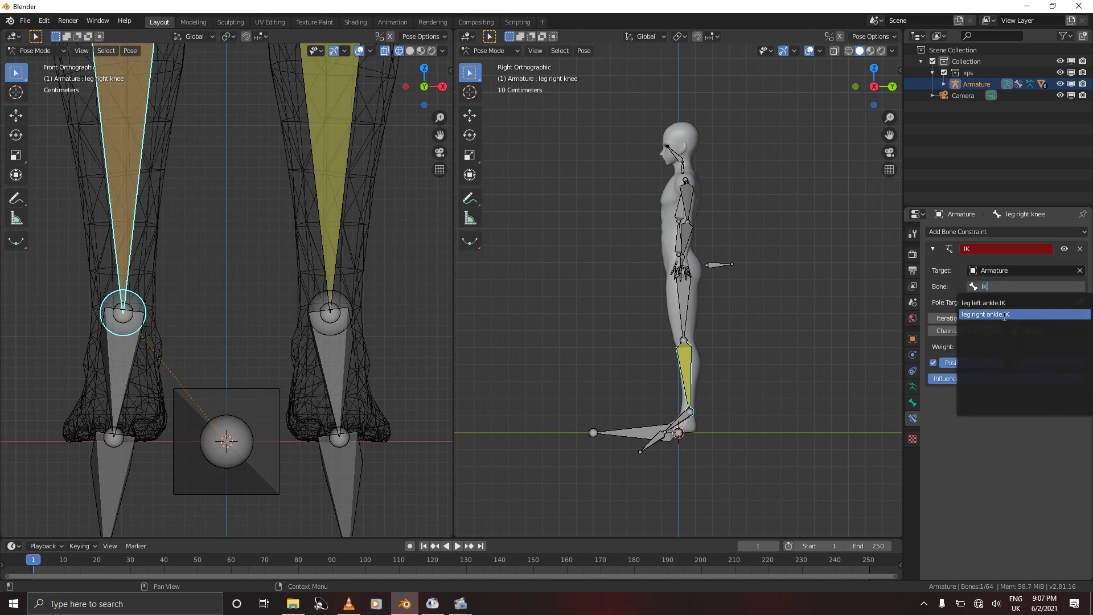
left_click(1006, 313)
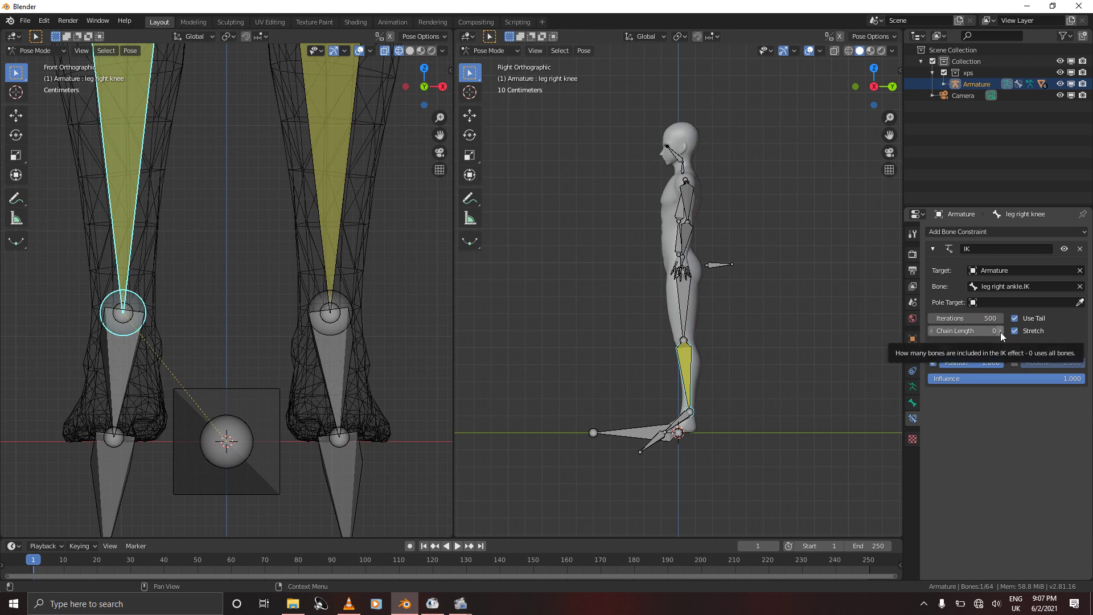
left_click(999, 330)
left_click(999, 331)
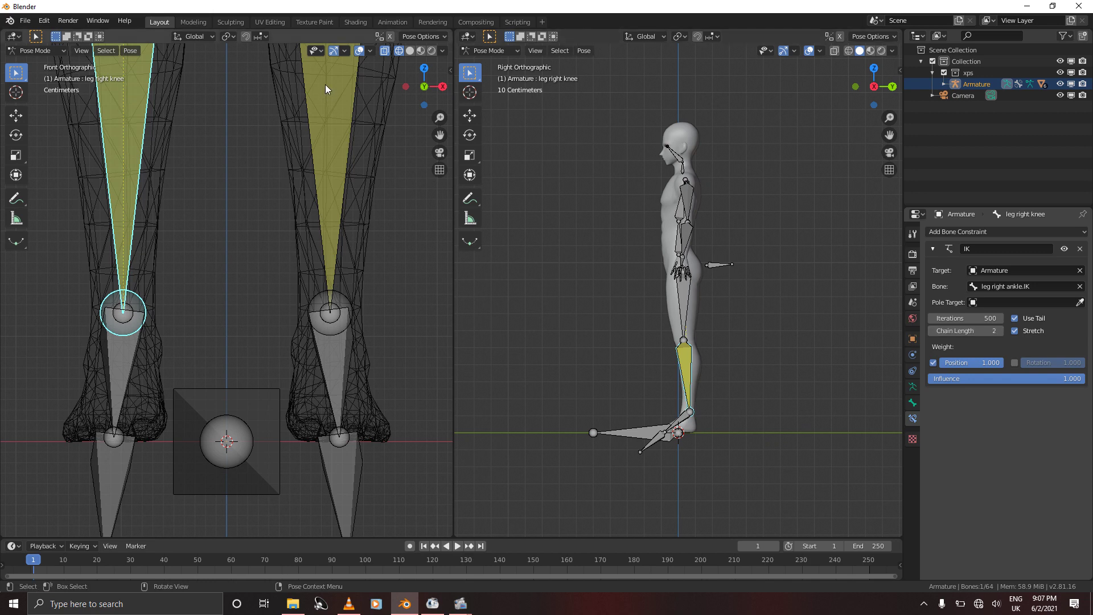
key("alt+a")
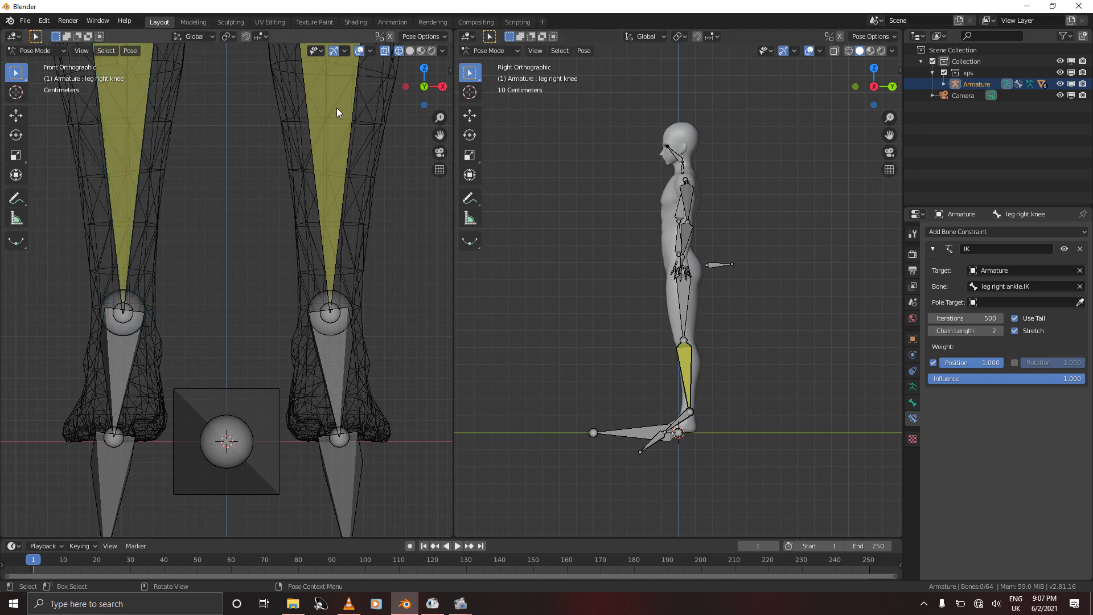
Raise the leg left knee IK constraint's Chain Length to 2, matching the right knee
left_click(689, 357)
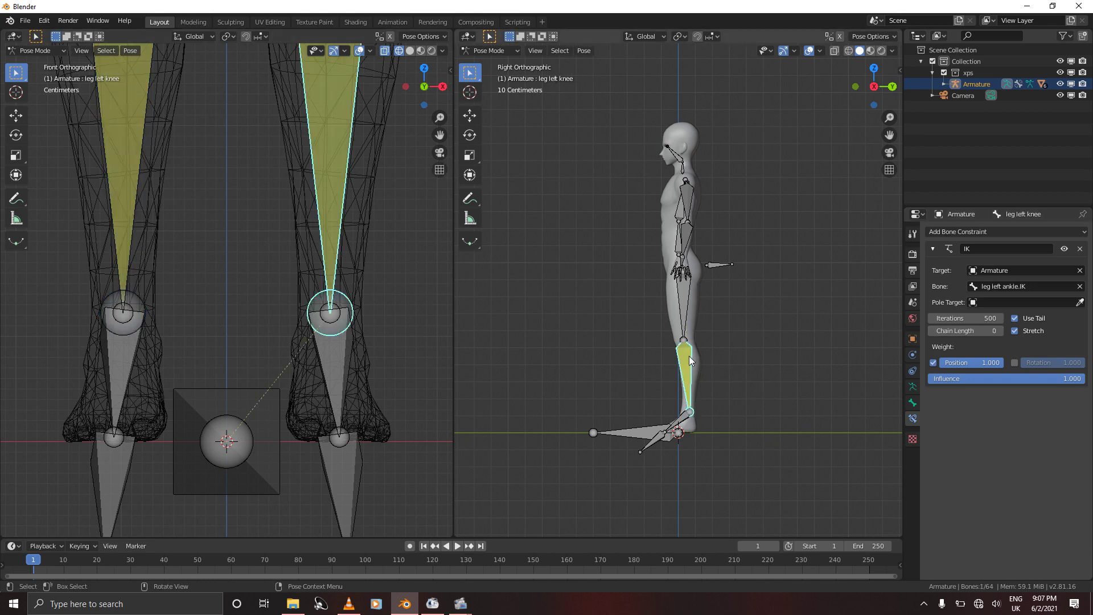
left_click(1000, 331)
left_click(1000, 331)
left_click(340, 381)
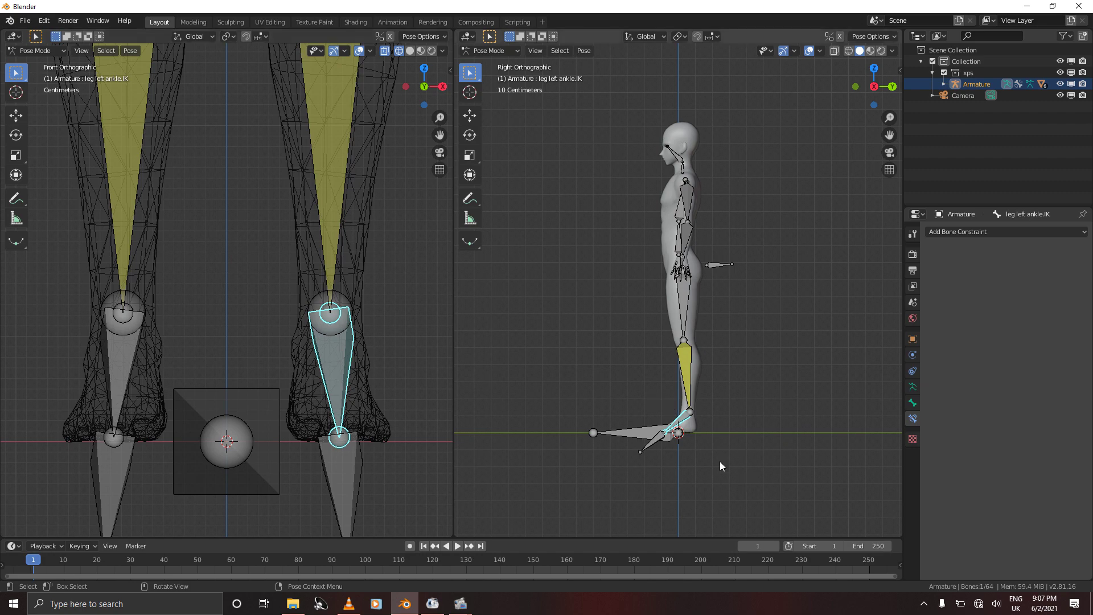
key("g")
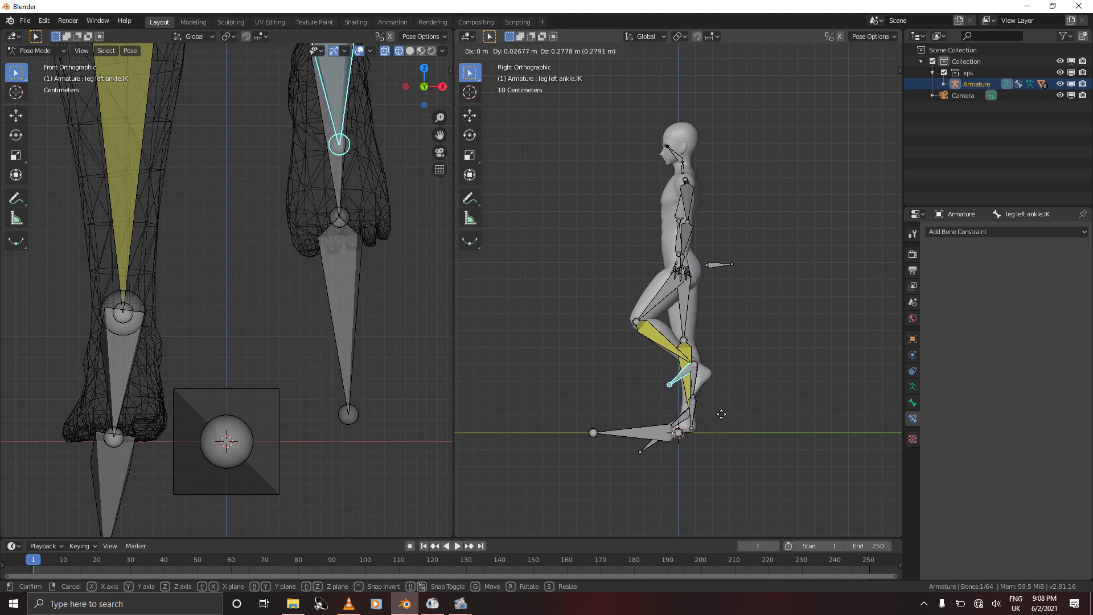
right_click(721, 414)
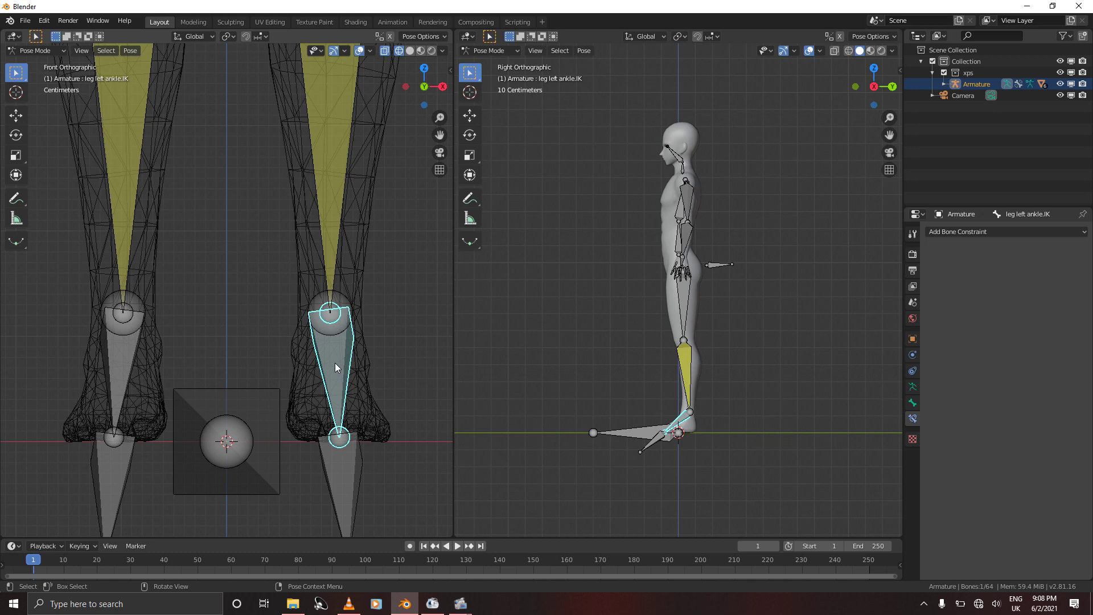
key("alt+a")
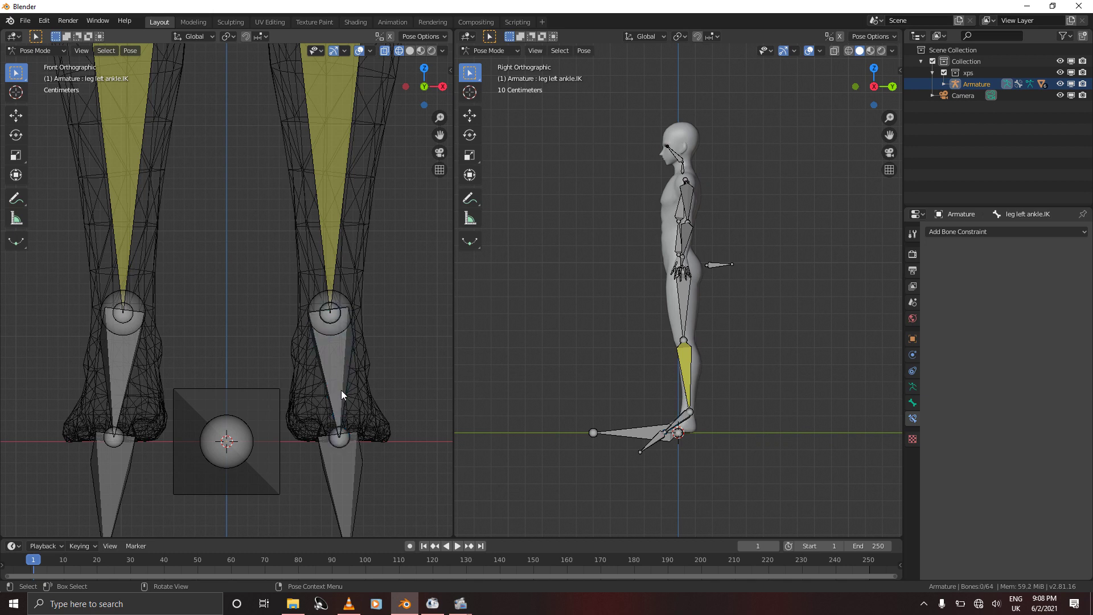
Add a Copy Rotation constraint to leg left ankle targeting Armature bone leg left ankle.IK
left_click(347, 362)
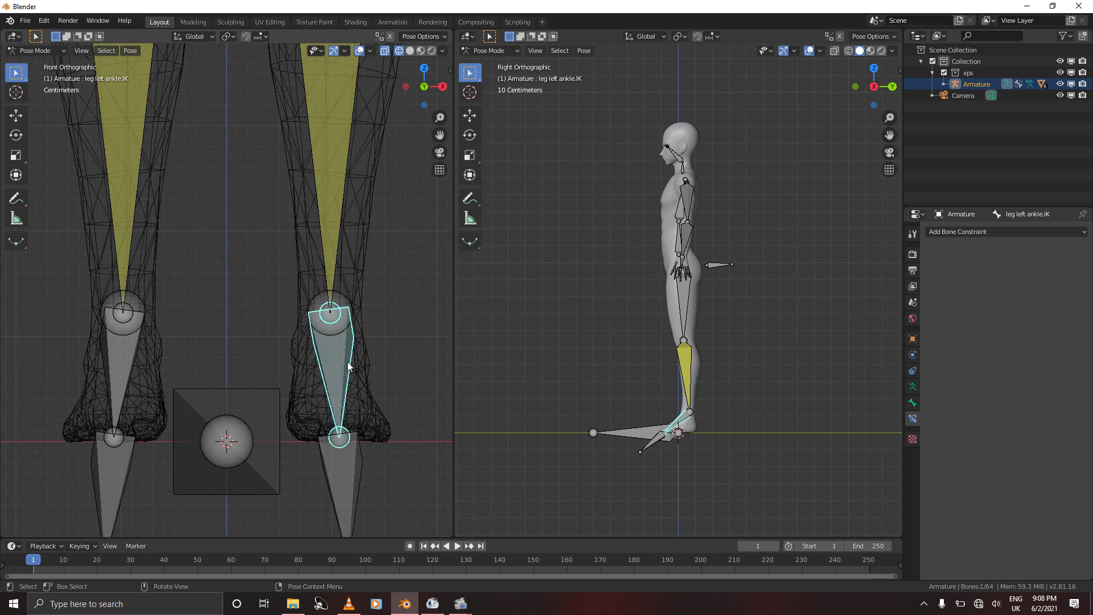
left_click(348, 362)
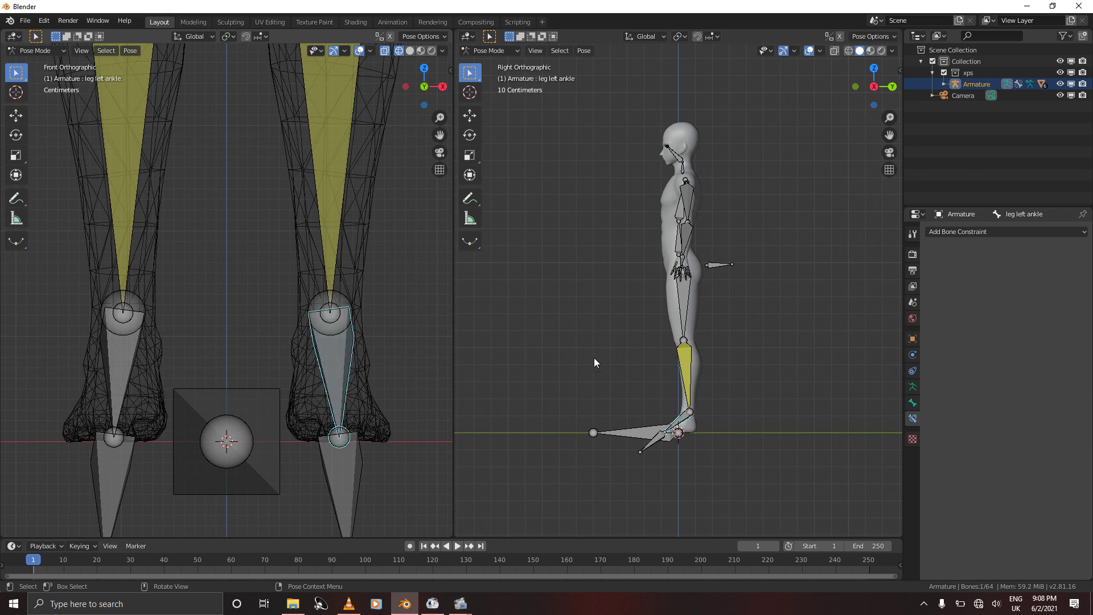
left_click(974, 232)
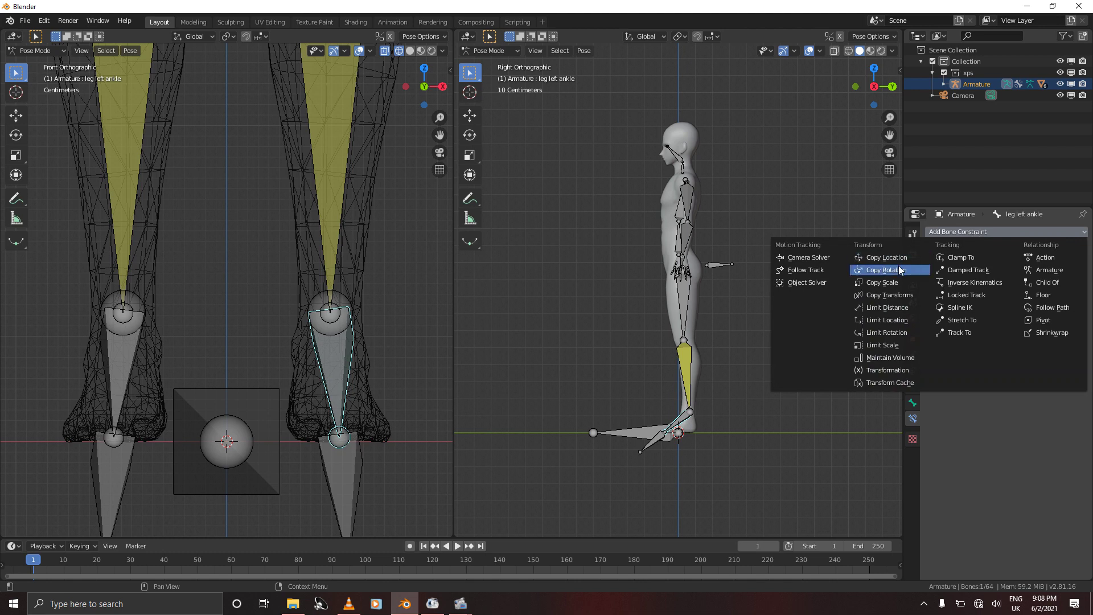
left_click(859, 270)
left_click(986, 271)
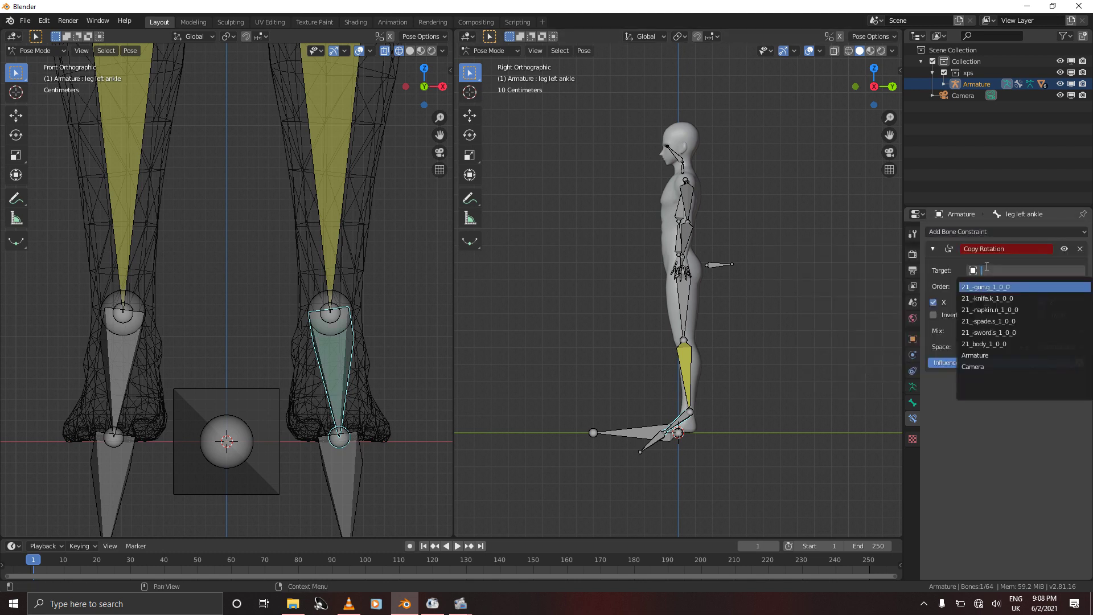
left_click(982, 356)
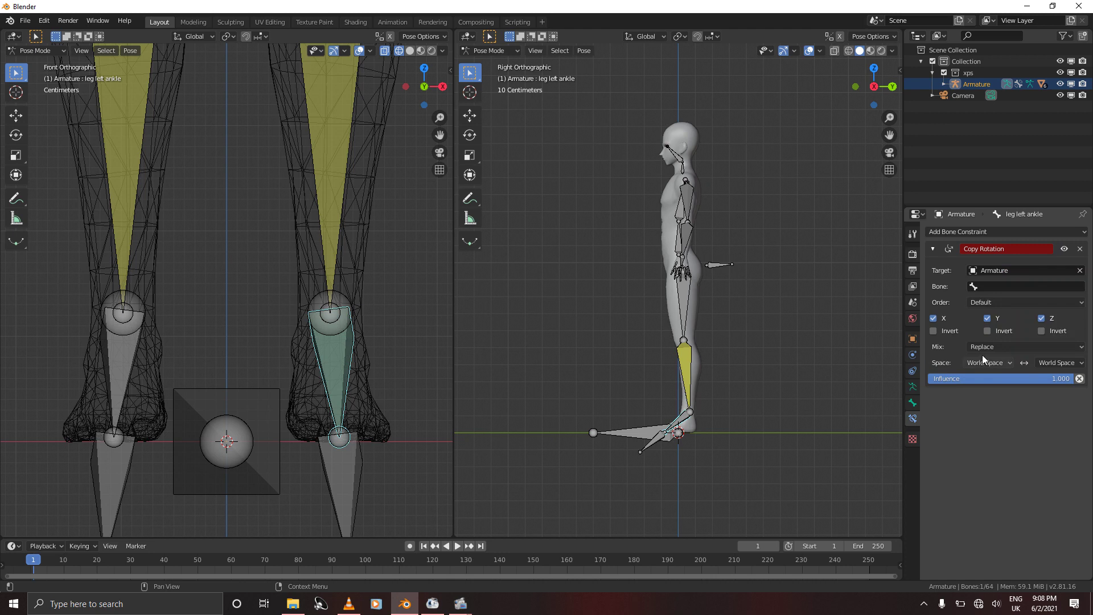
left_click(1003, 286)
type("ik")
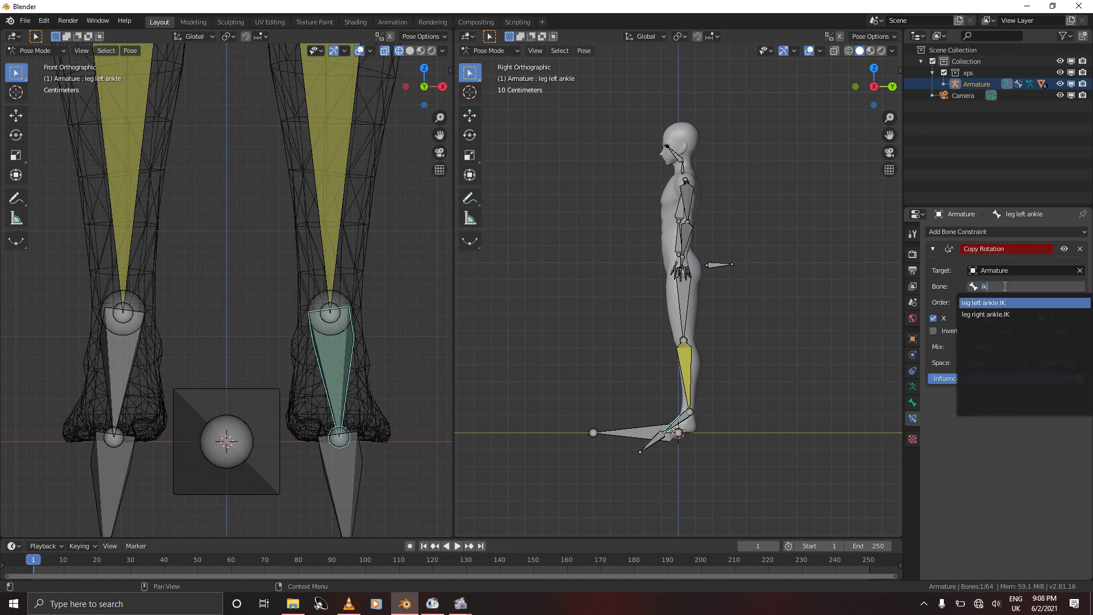
left_click(1009, 303)
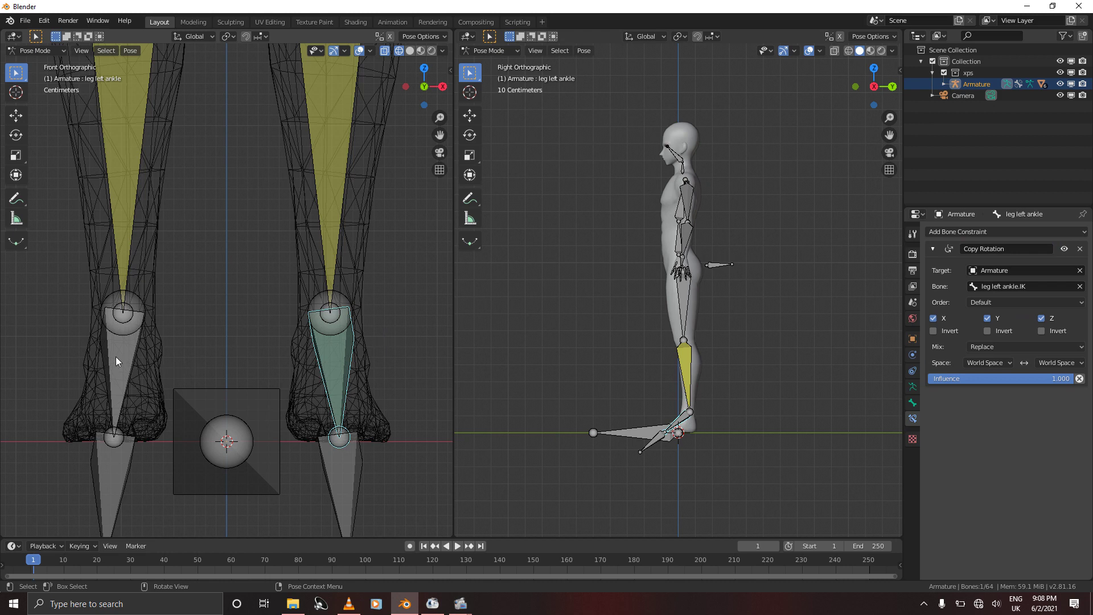
key("alt+a")
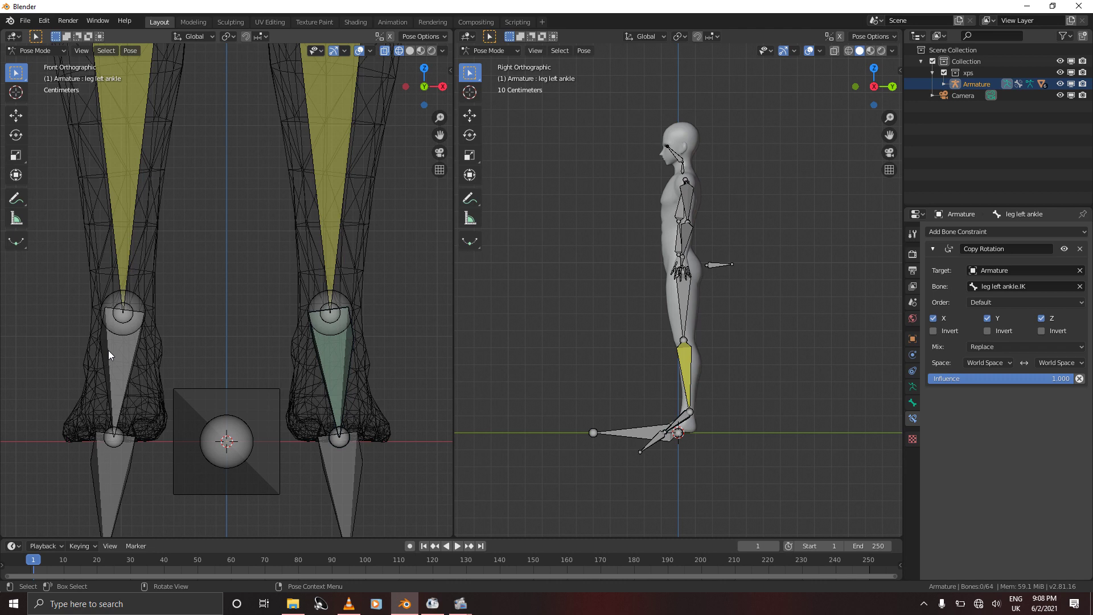
left_click(108, 350)
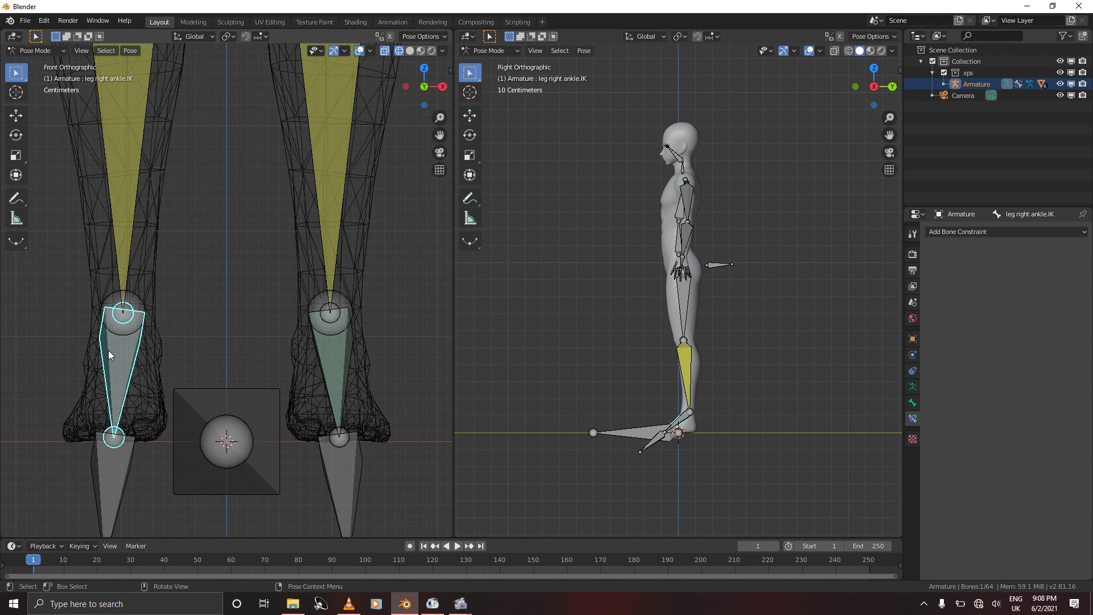
Add a Copy Rotation constraint to leg right ankle targeting Armature bone leg right ankle.IK
left_click(109, 352)
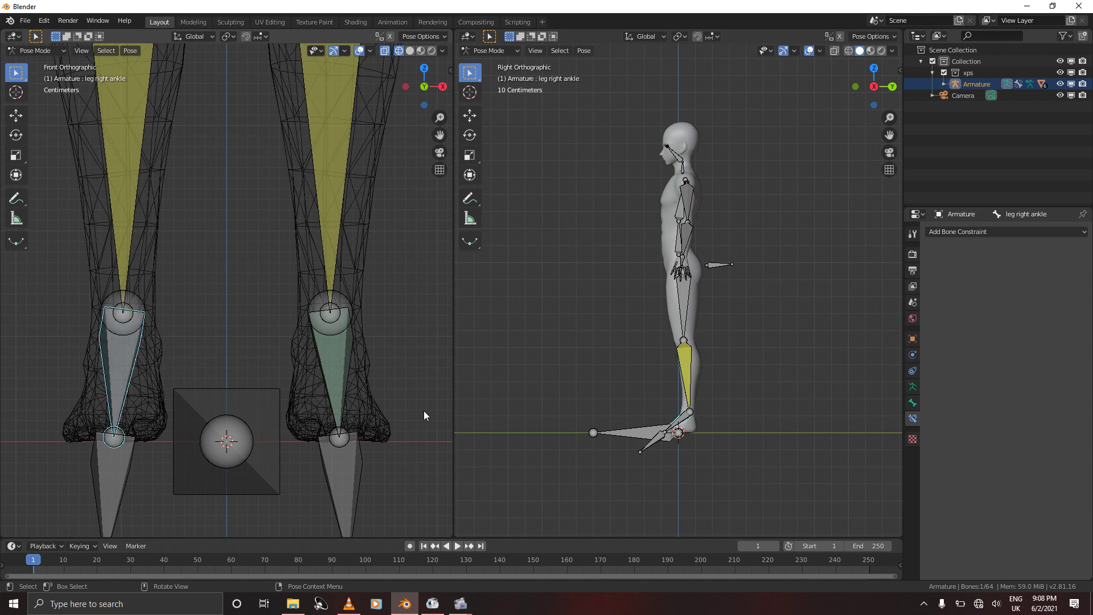
left_click(961, 231)
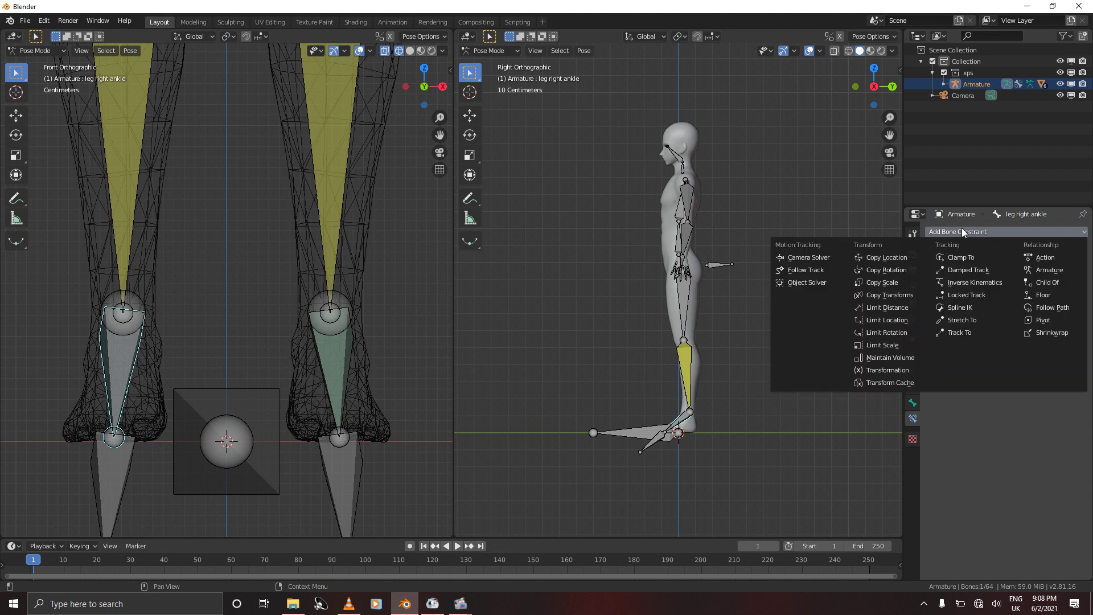
left_click(896, 272)
left_click(999, 270)
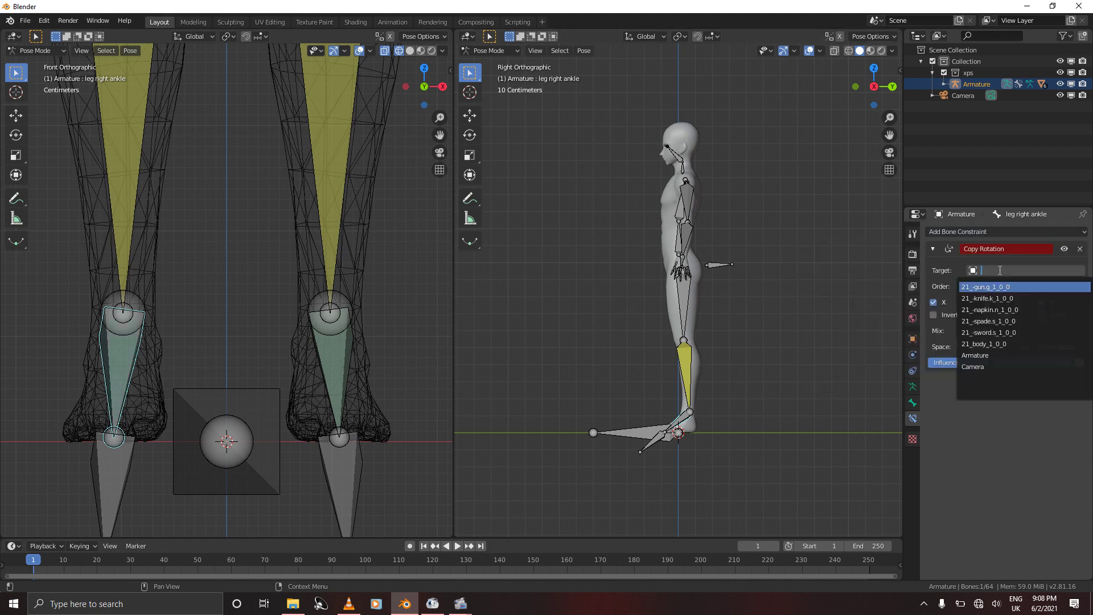
left_click(994, 356)
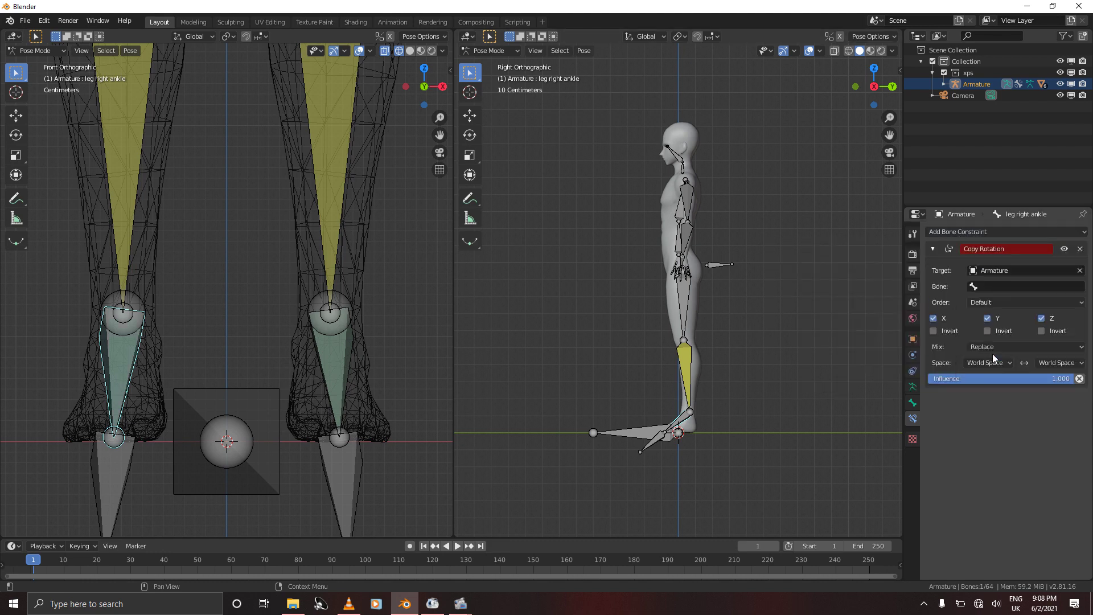
left_click(995, 286)
type("ik")
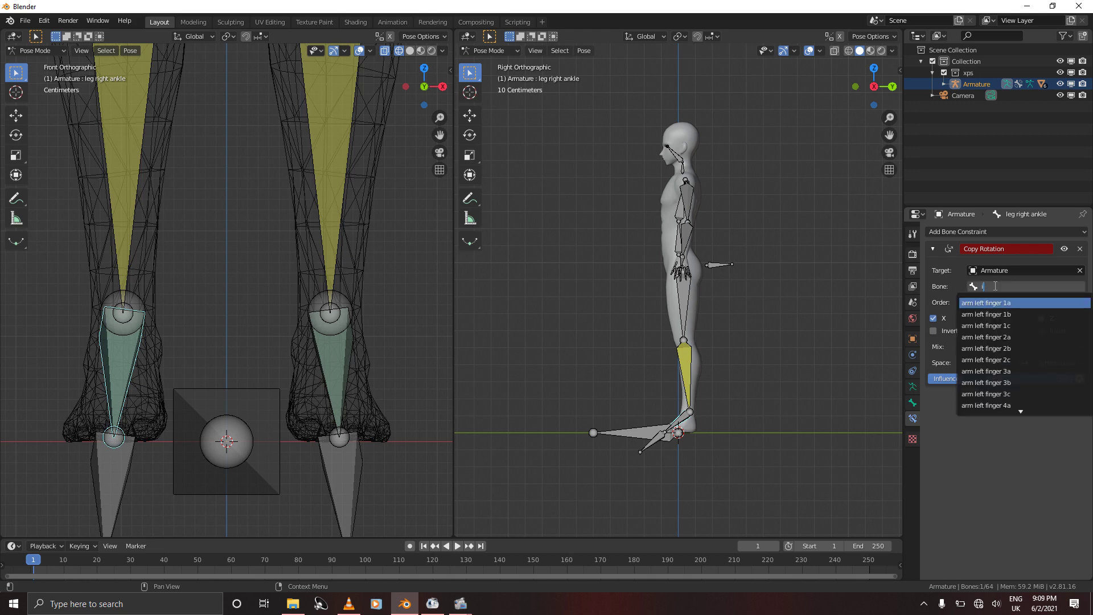
left_click(1003, 316)
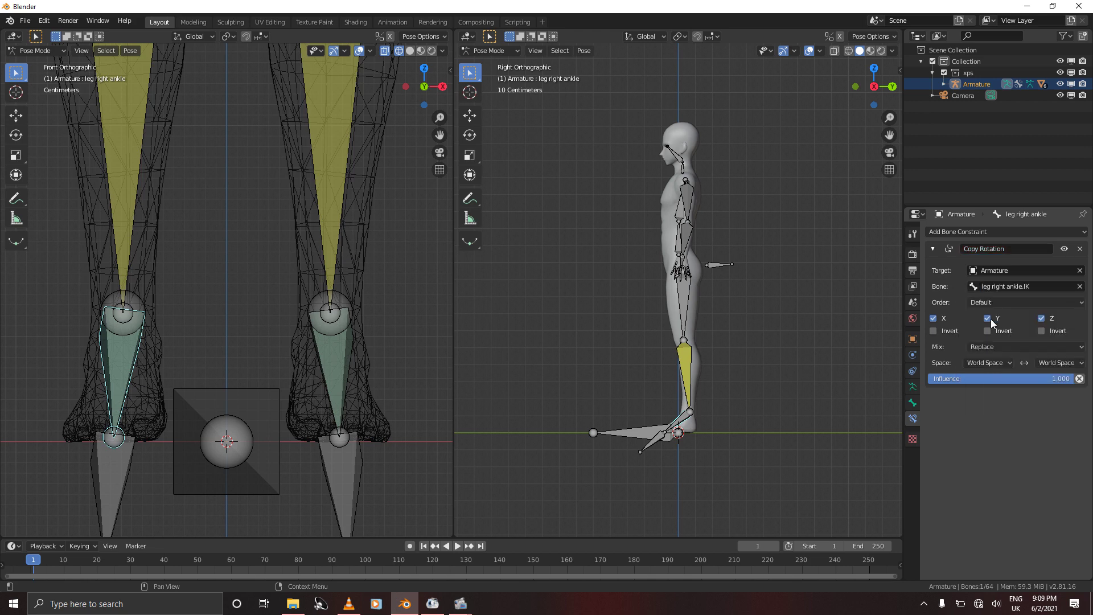
left_click(687, 420)
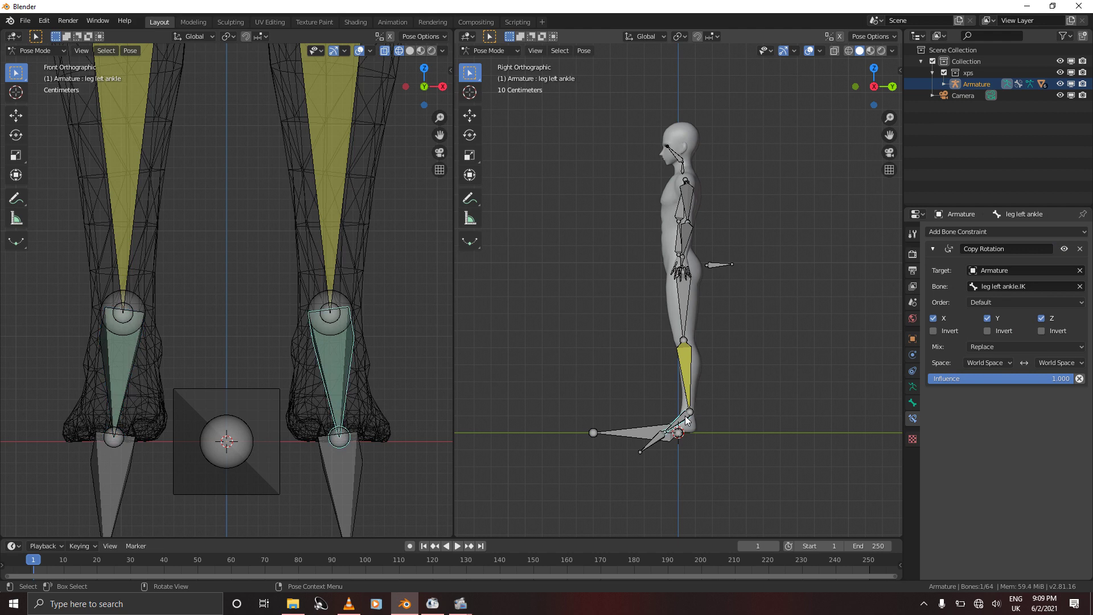
left_click(686, 420)
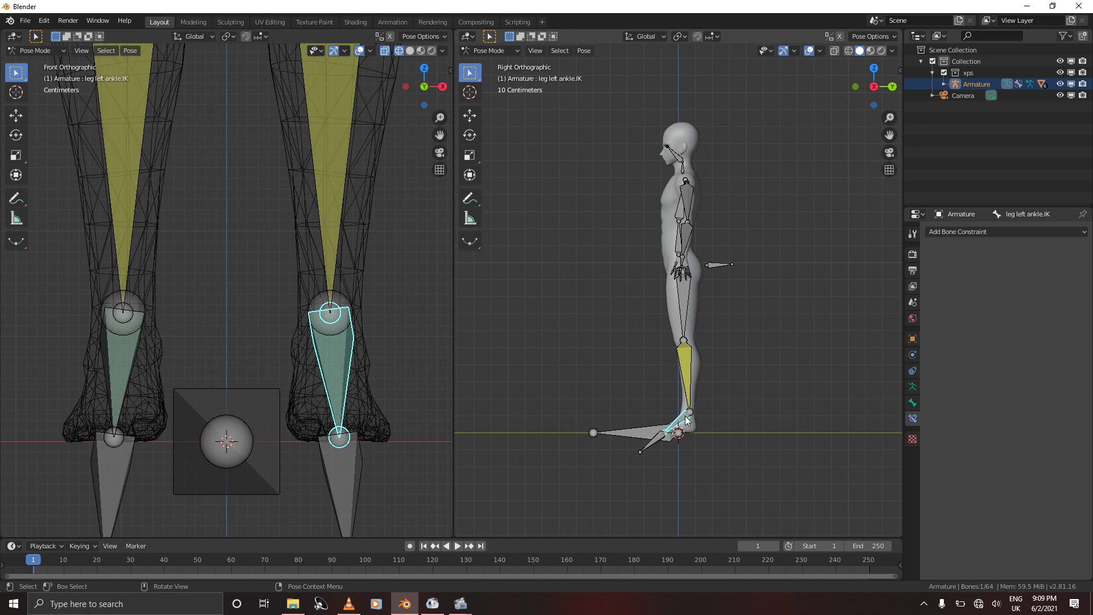
key("g")
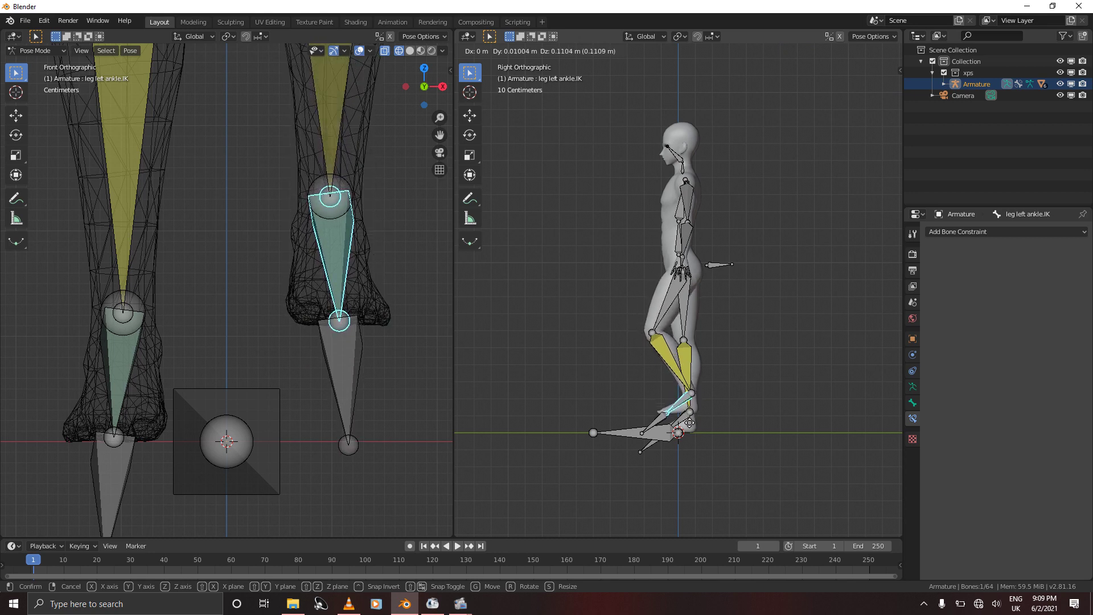
right_click(692, 424)
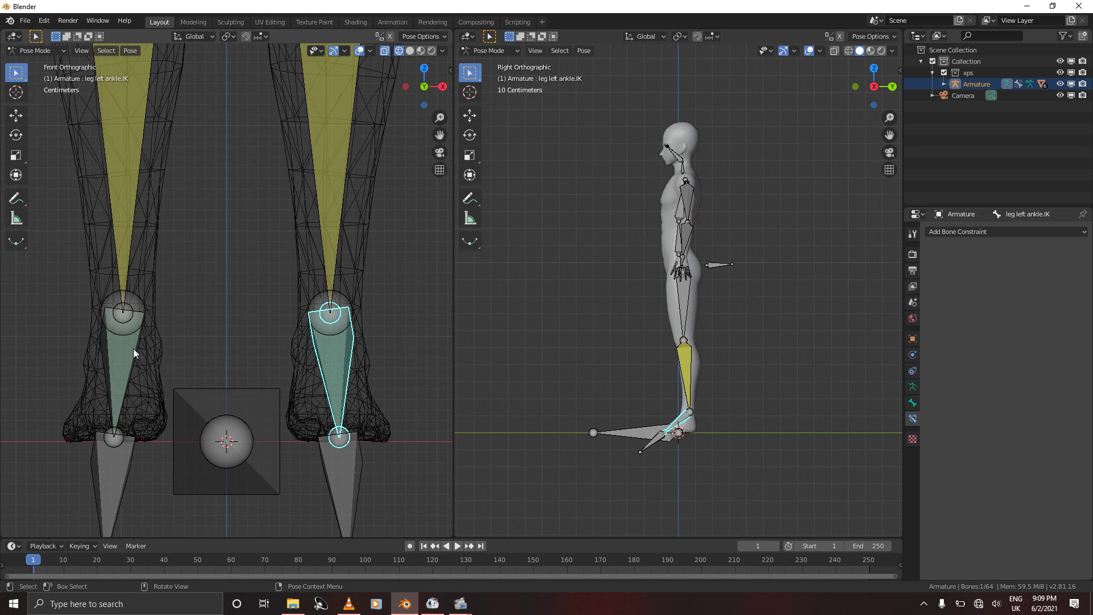
Switch the armature back to Edit Mode and deselect the left ankle IK bone
scroll(134, 348, "down", 5)
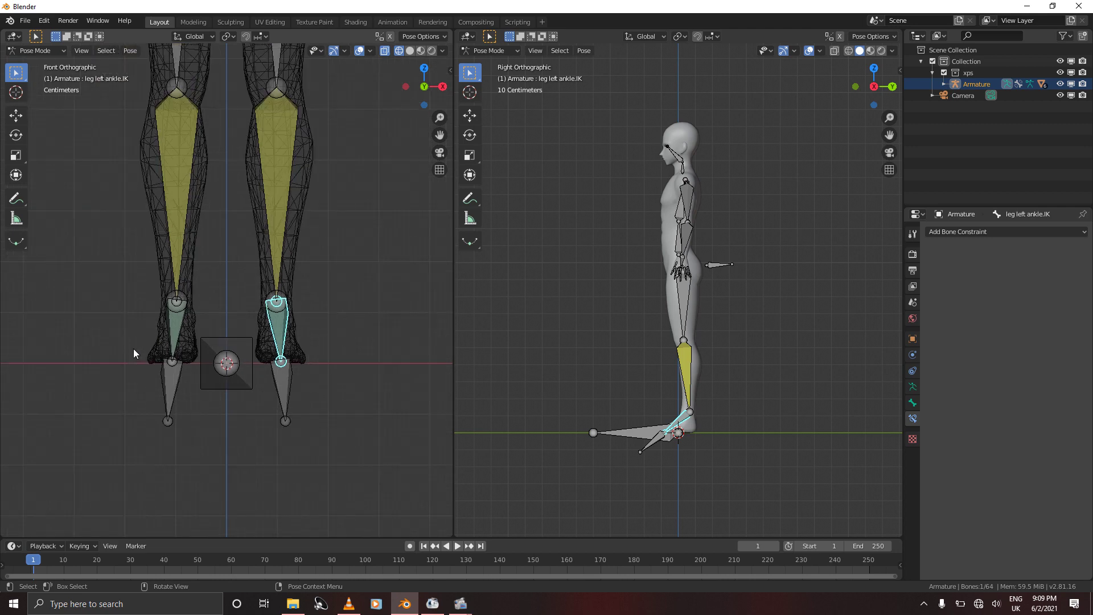
scroll(133, 348, "up", 5, "shift")
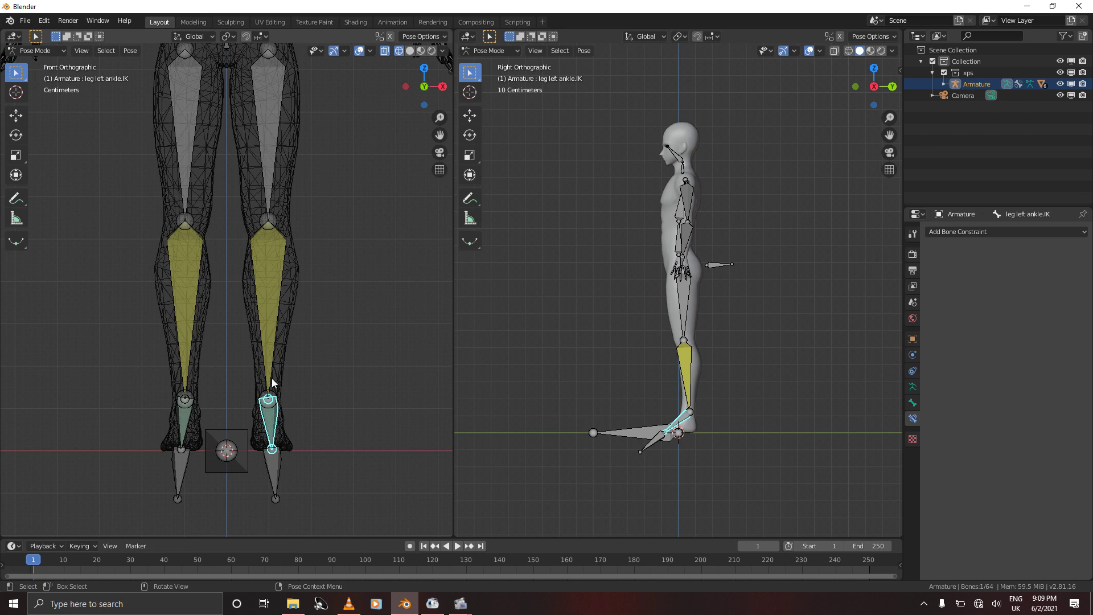
left_click(36, 51)
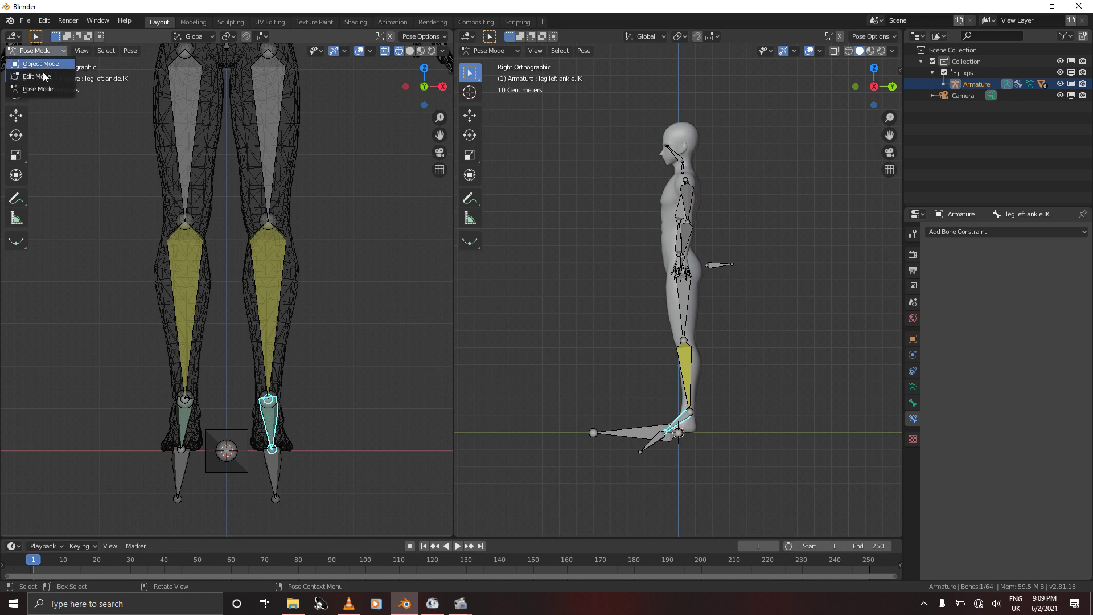
left_click(37, 76)
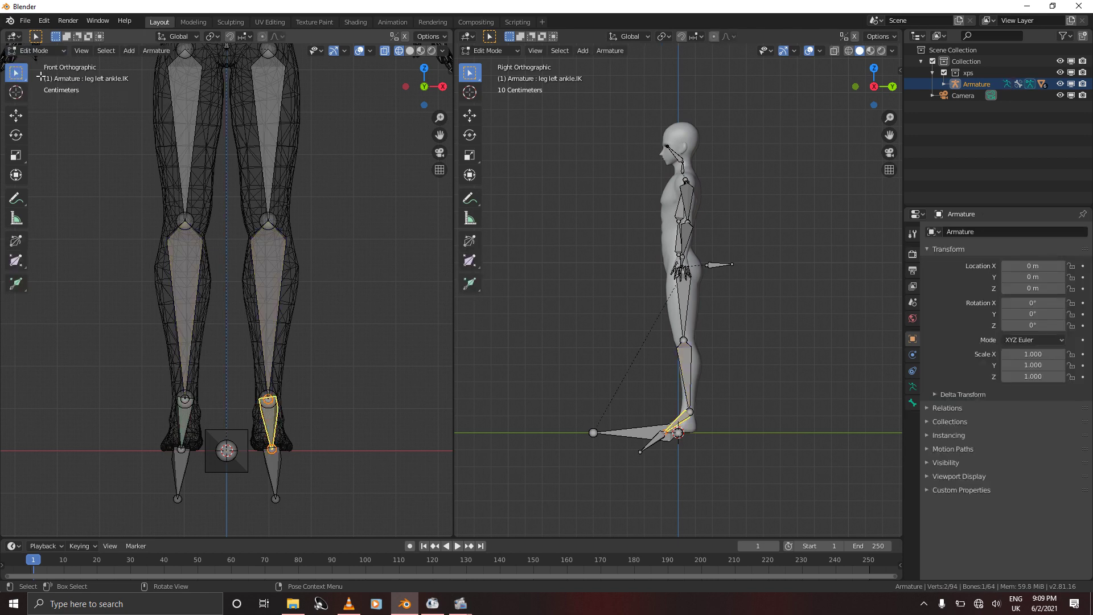
left_click(260, 374)
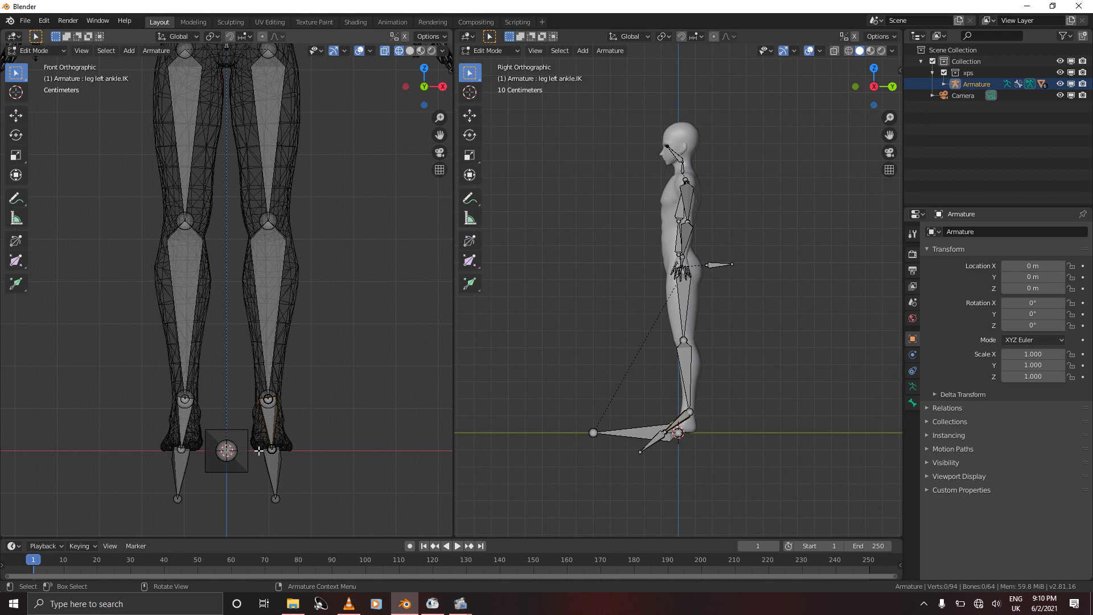
Snap the cursor to the left ankle and add a bone hanging below the foot
left_click(688, 411)
key("shift")
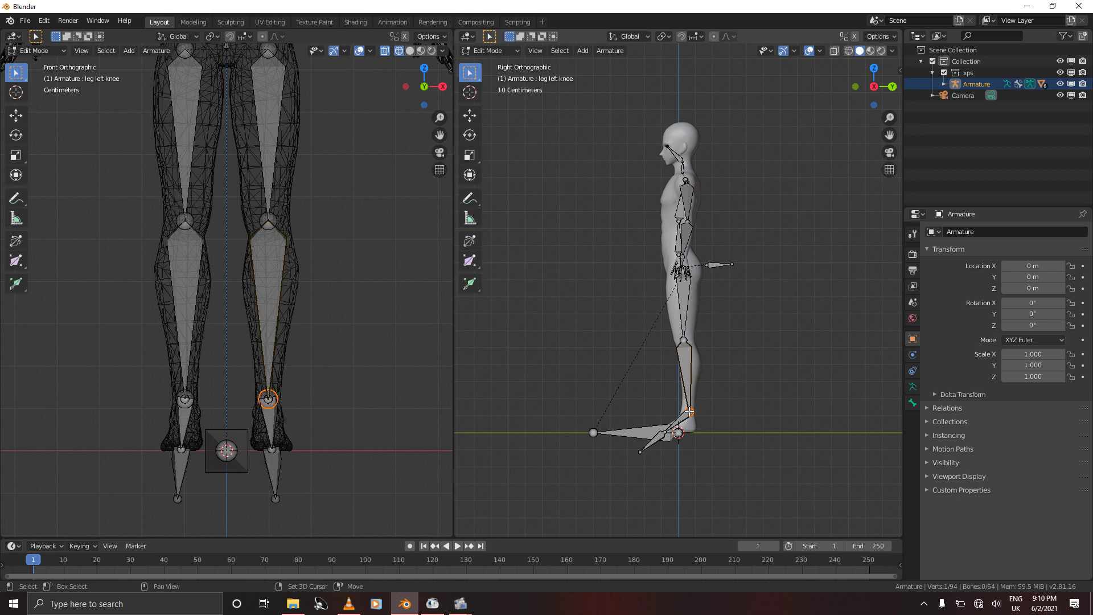
key("shift+s")
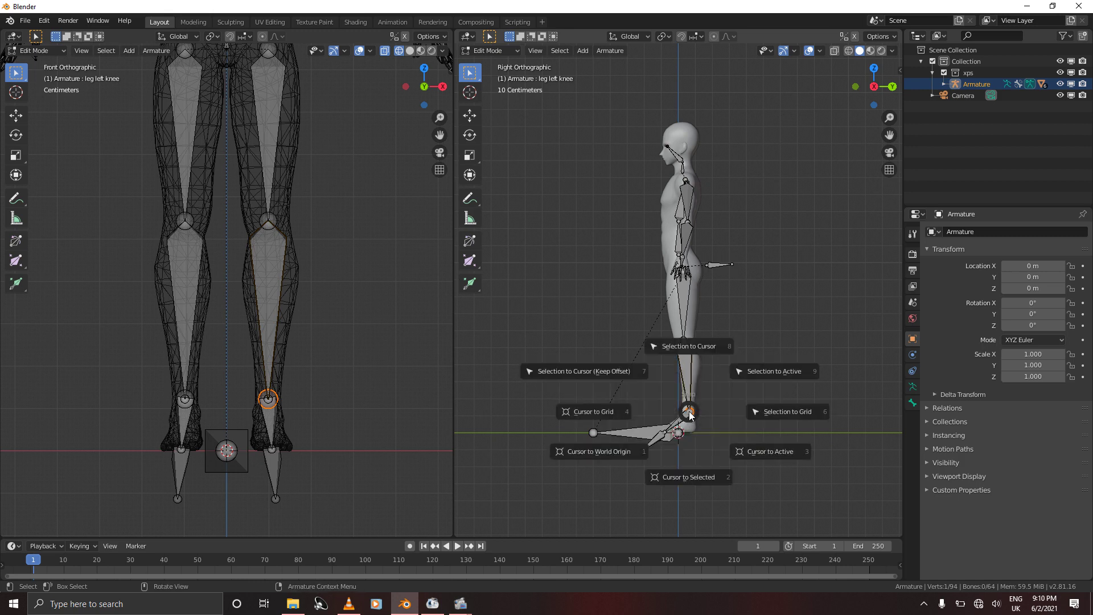
left_click(705, 480)
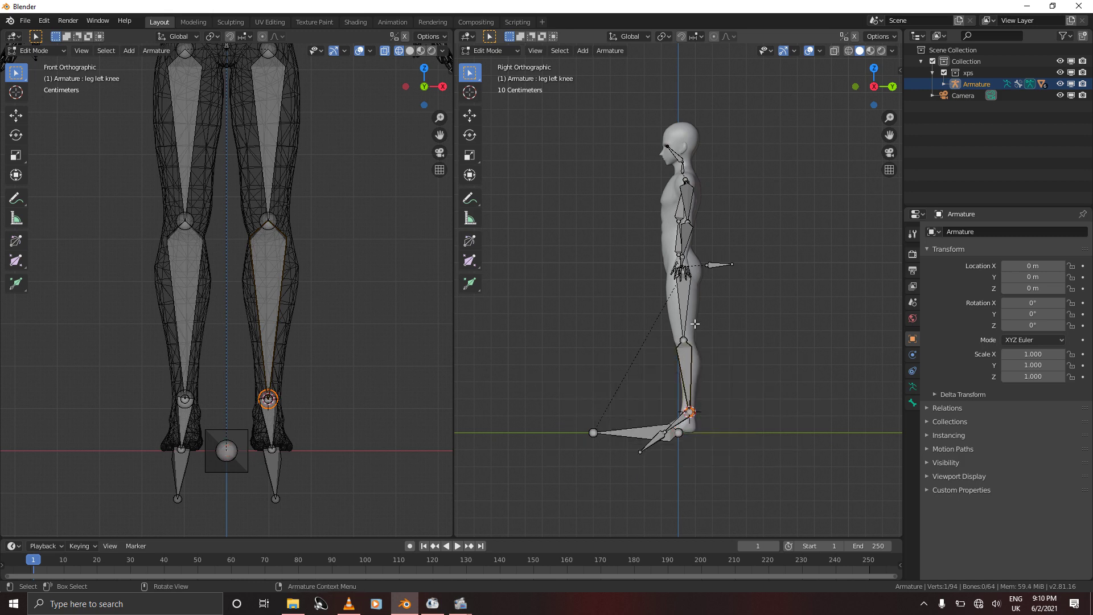
key("shift")
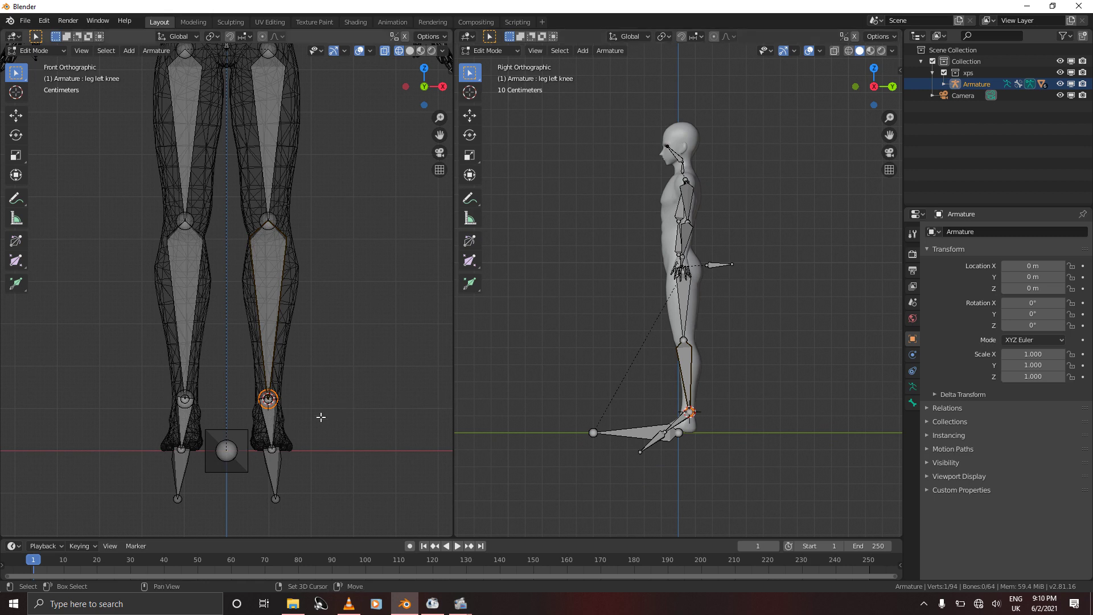
key("shift+a")
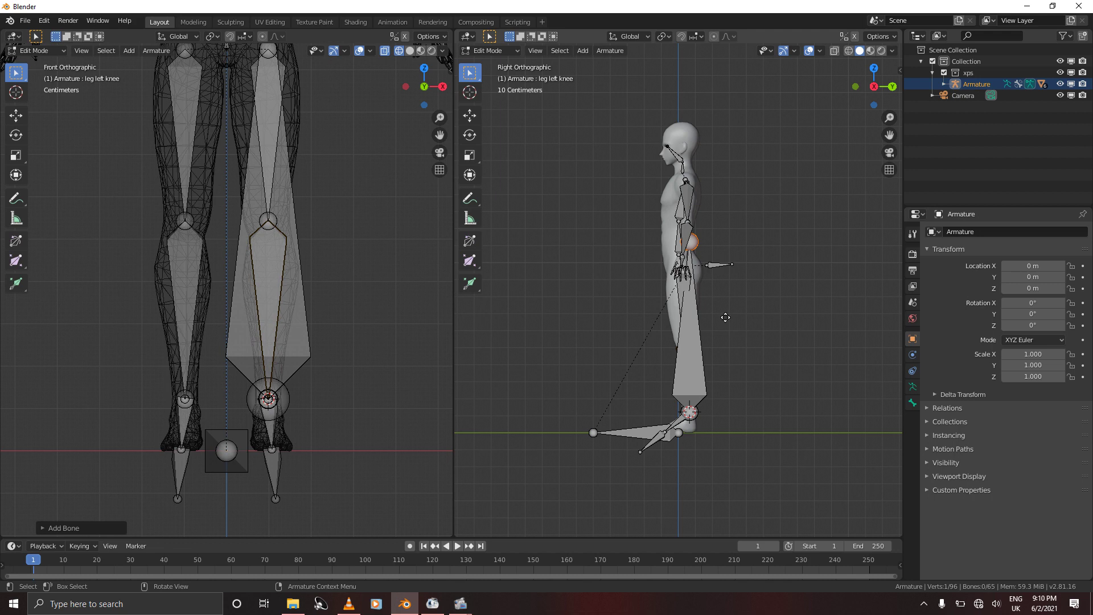
key("g")
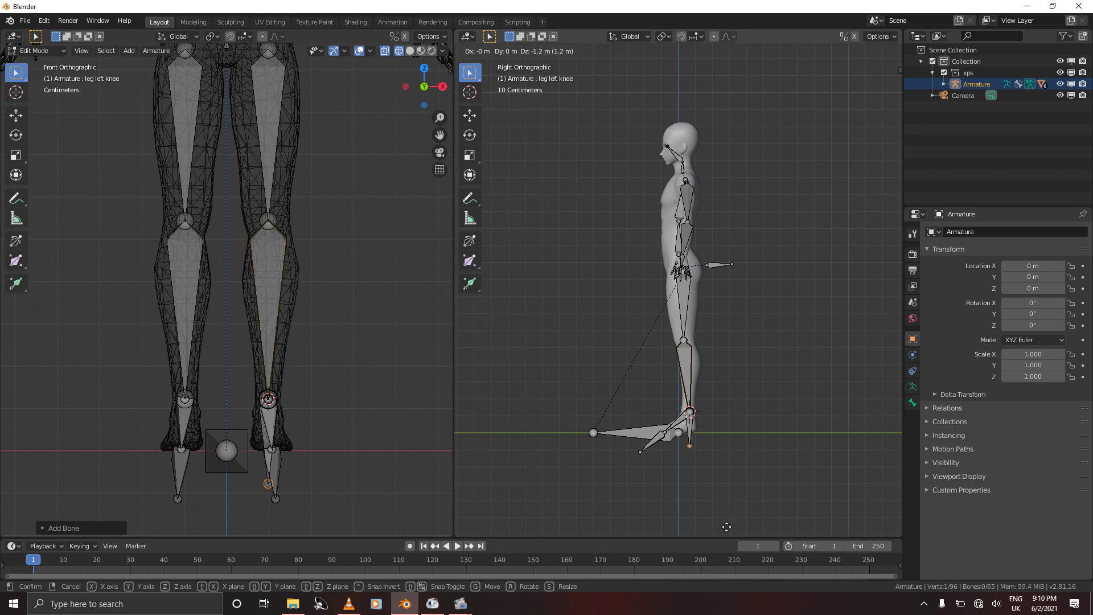
left_click(726, 62)
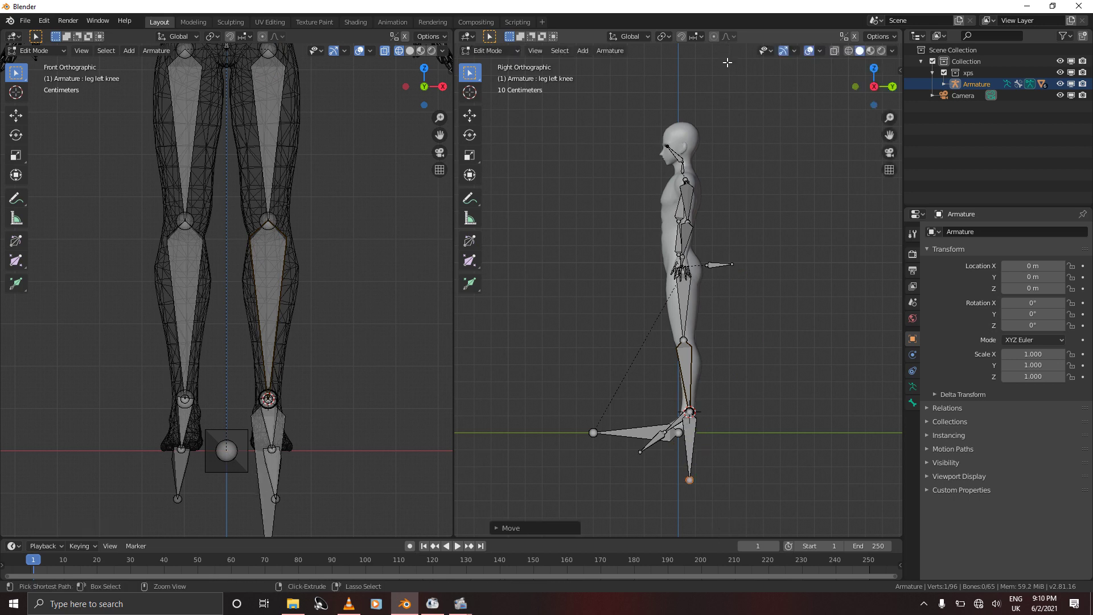
Rename the new bone to 'Left IK Ctrl' and deselect all
left_click(696, 457)
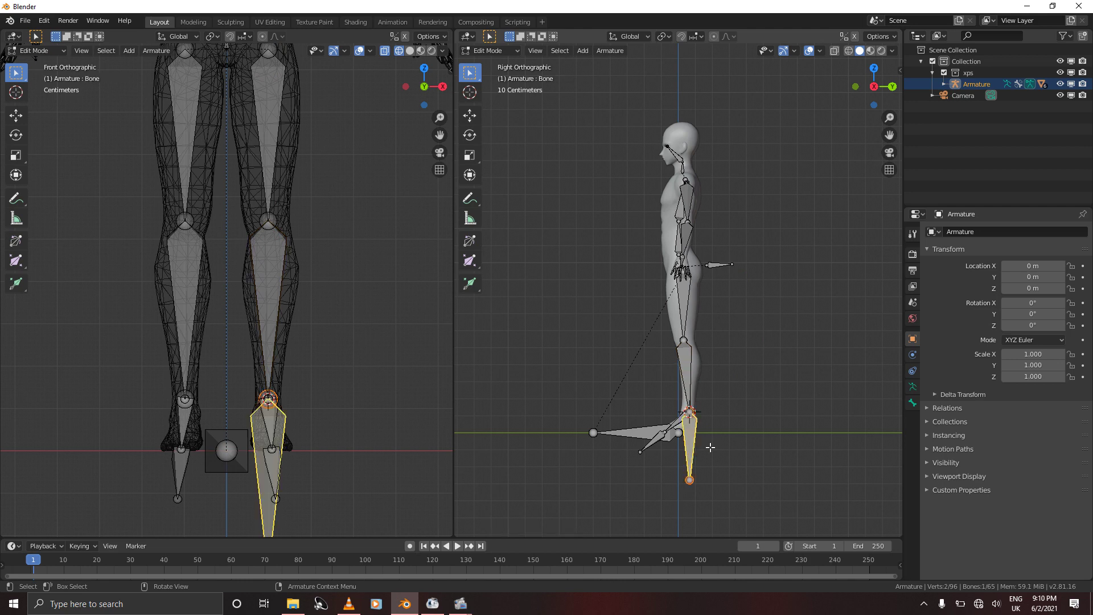
left_click(912, 403)
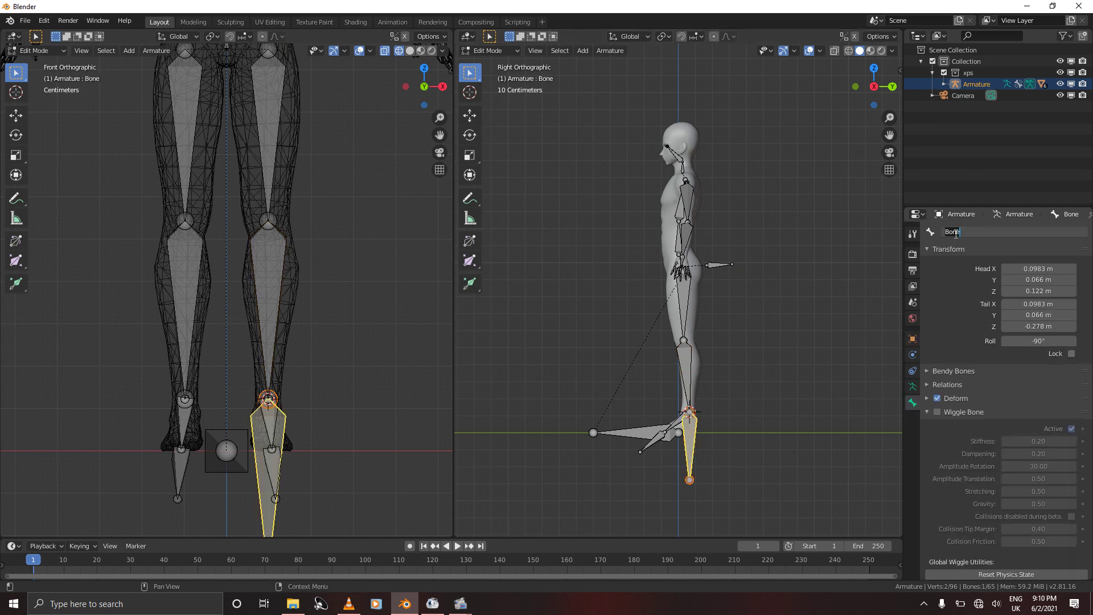
type("Left IK Ctrl")
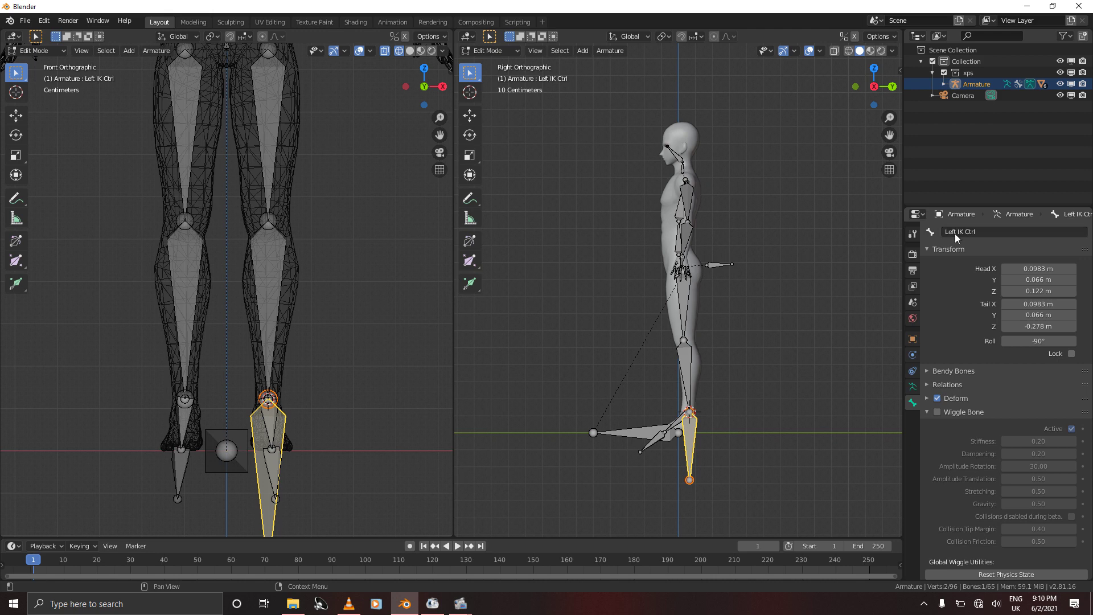
key("Return")
key("alt")
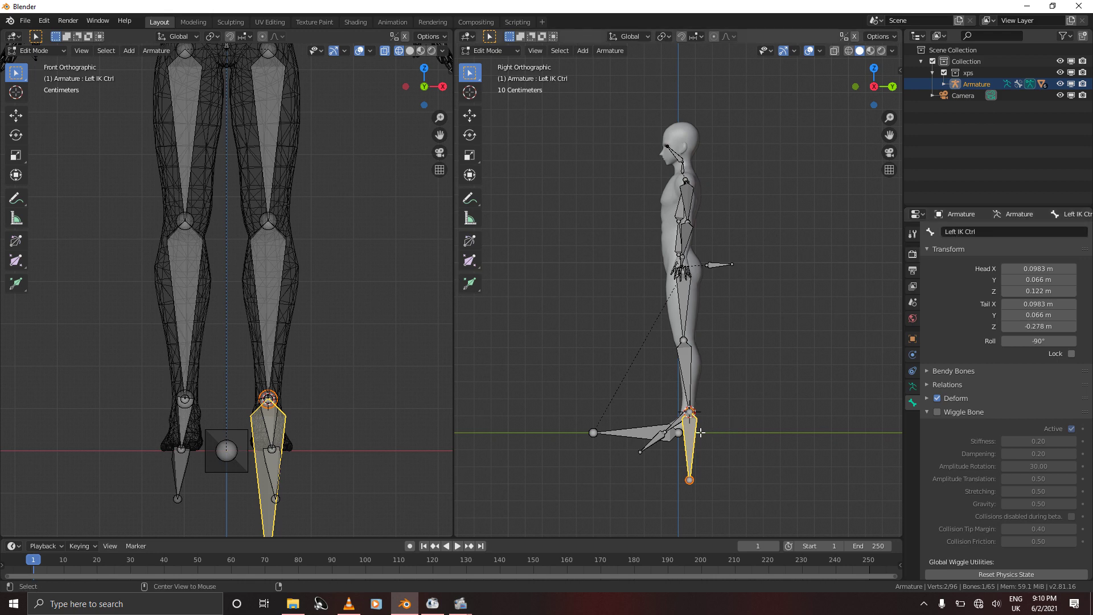
key("alt+a")
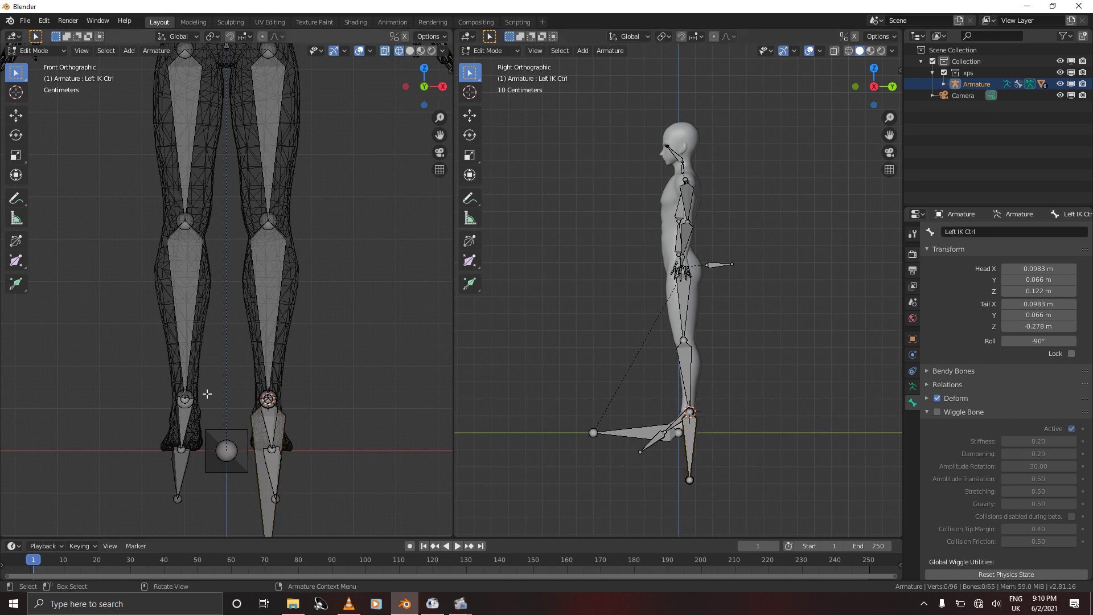
Snap the cursor to the right ankle and add a bone hanging below the foot
left_click(186, 400)
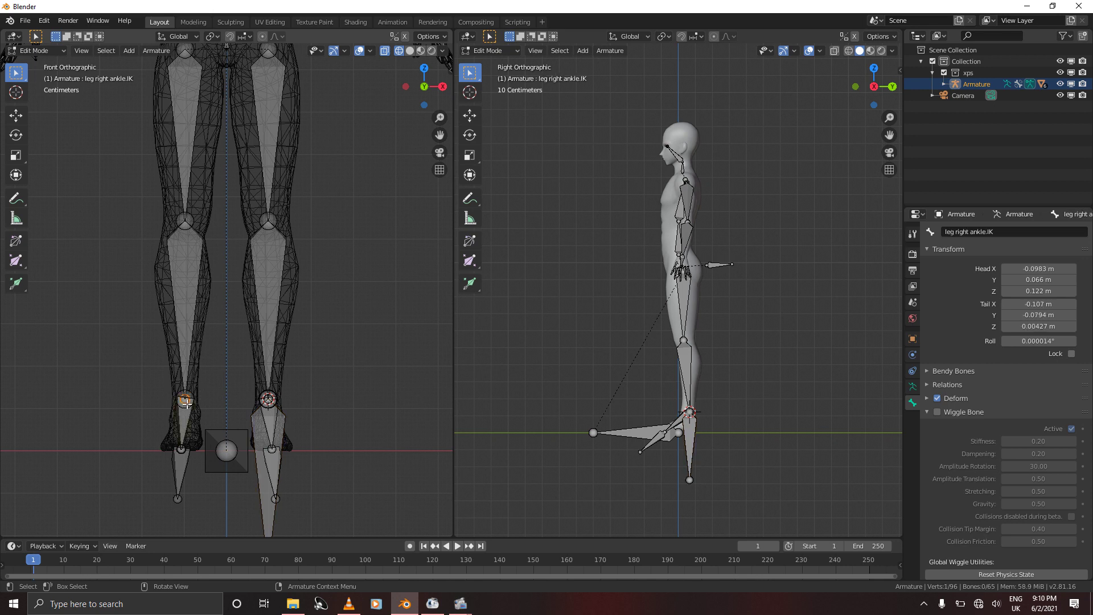
key("shift")
key("shift")
key("shift+s")
key("shift+s")
key("shift+s")
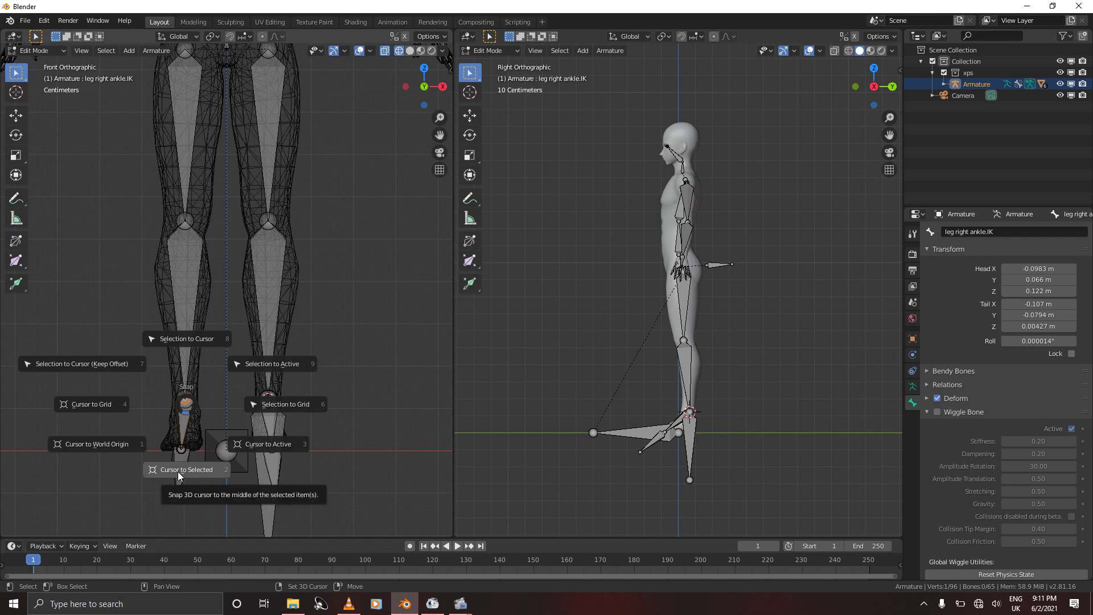
left_click(179, 470)
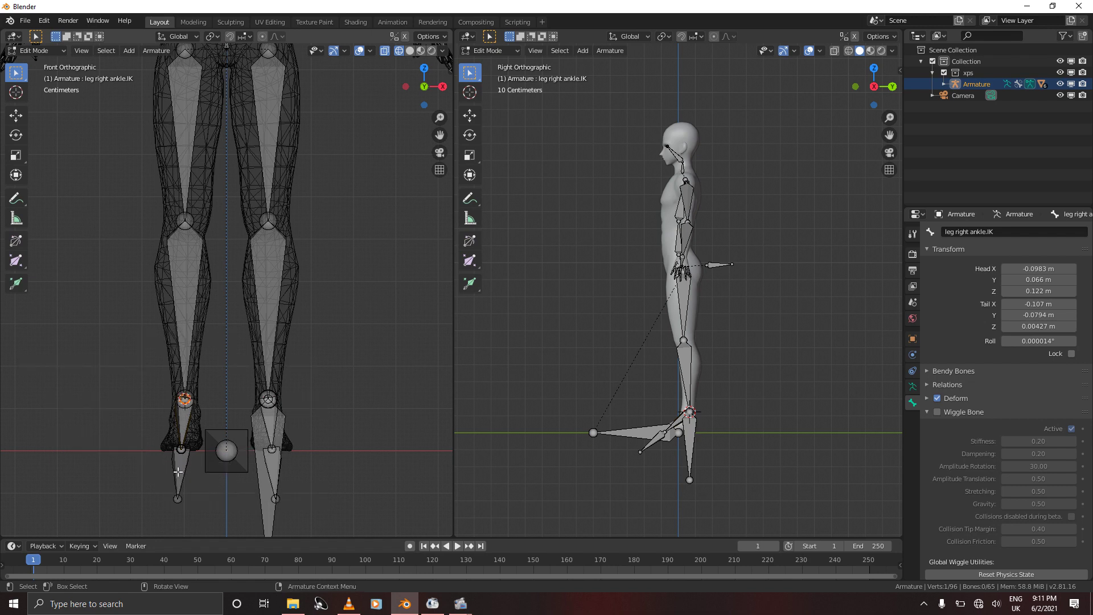
key("shift+a")
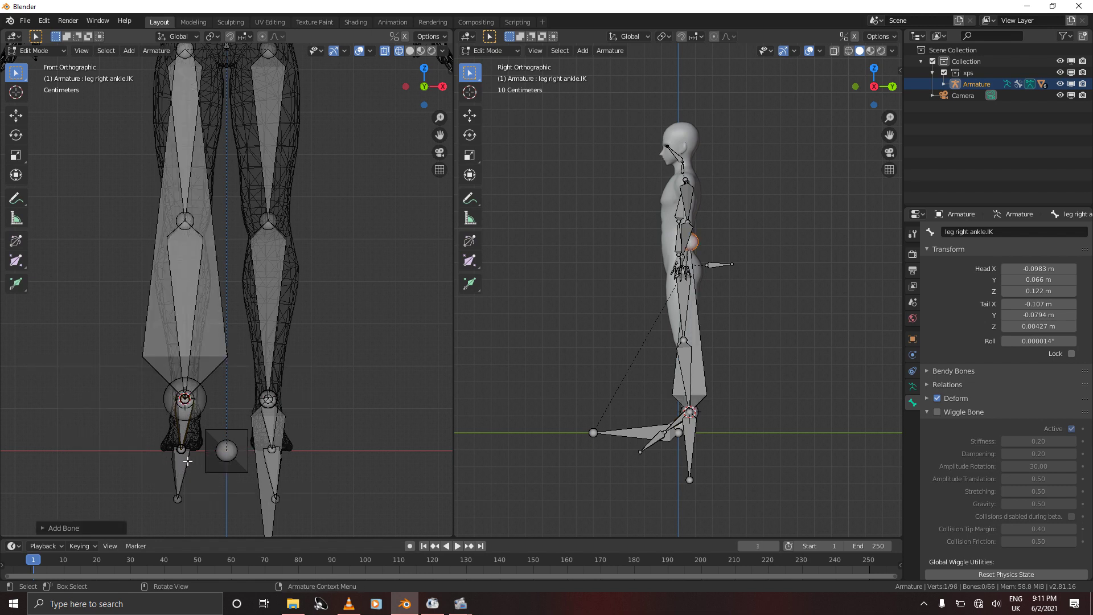
key("g")
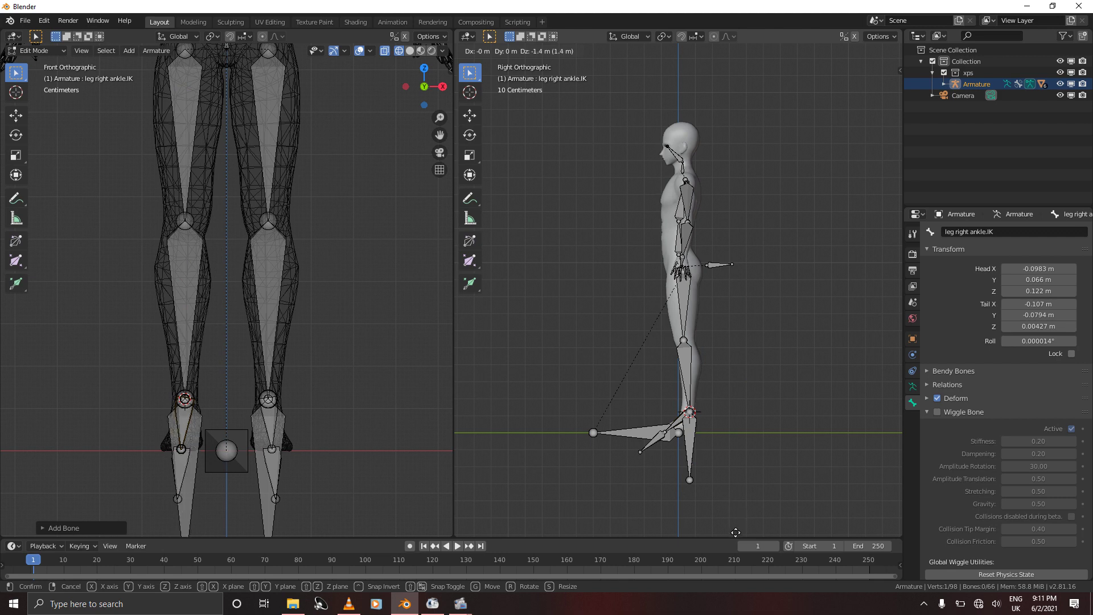
left_click(731, 50)
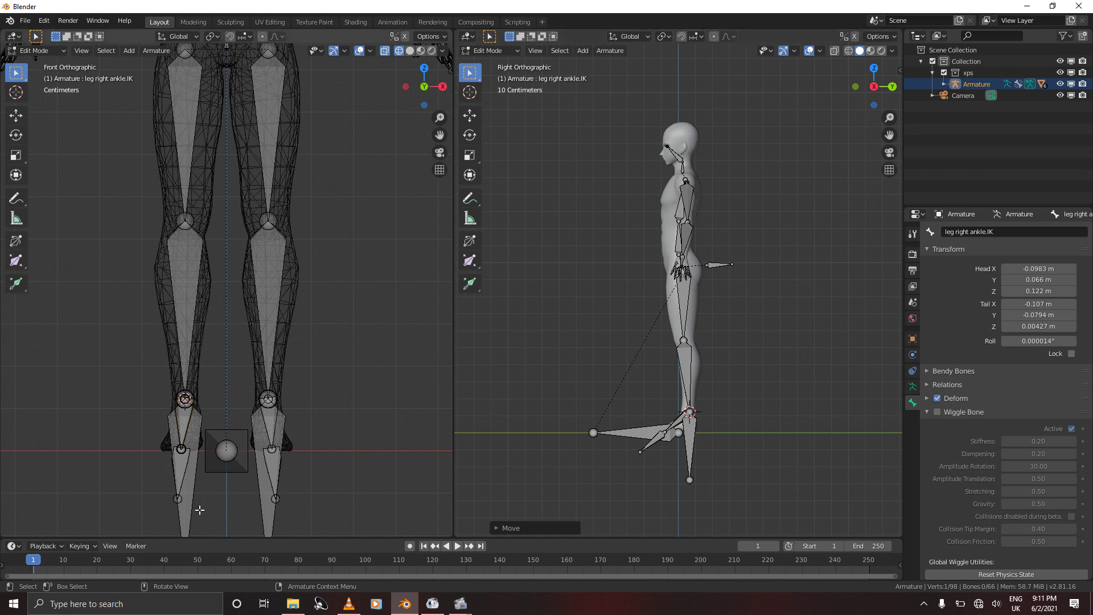
Rename the new bone to 'Right IK ctrl'
key("shift+a")
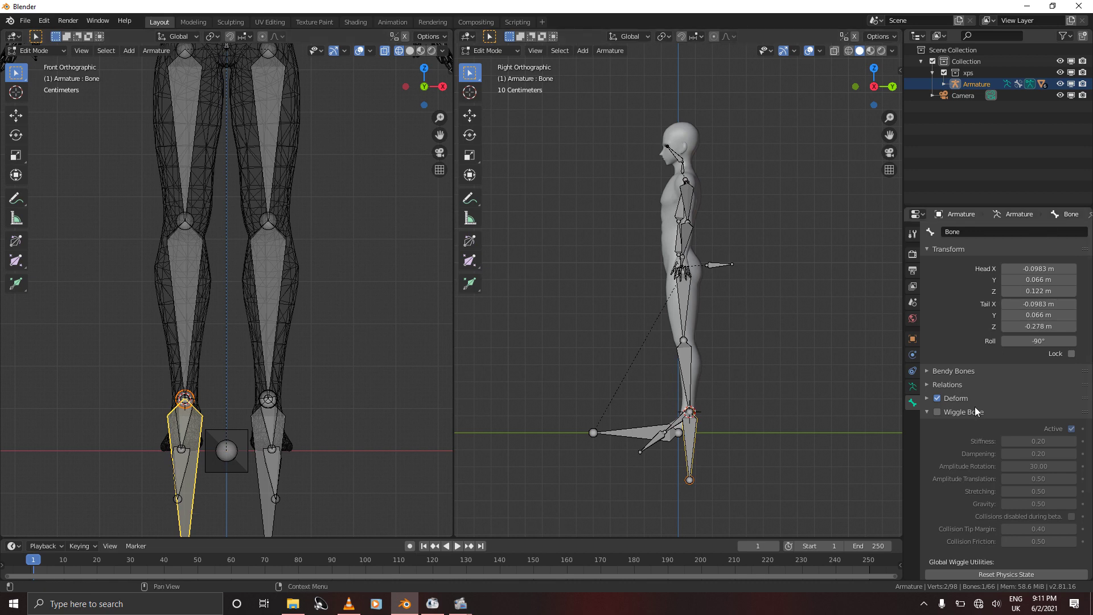
left_click(973, 232)
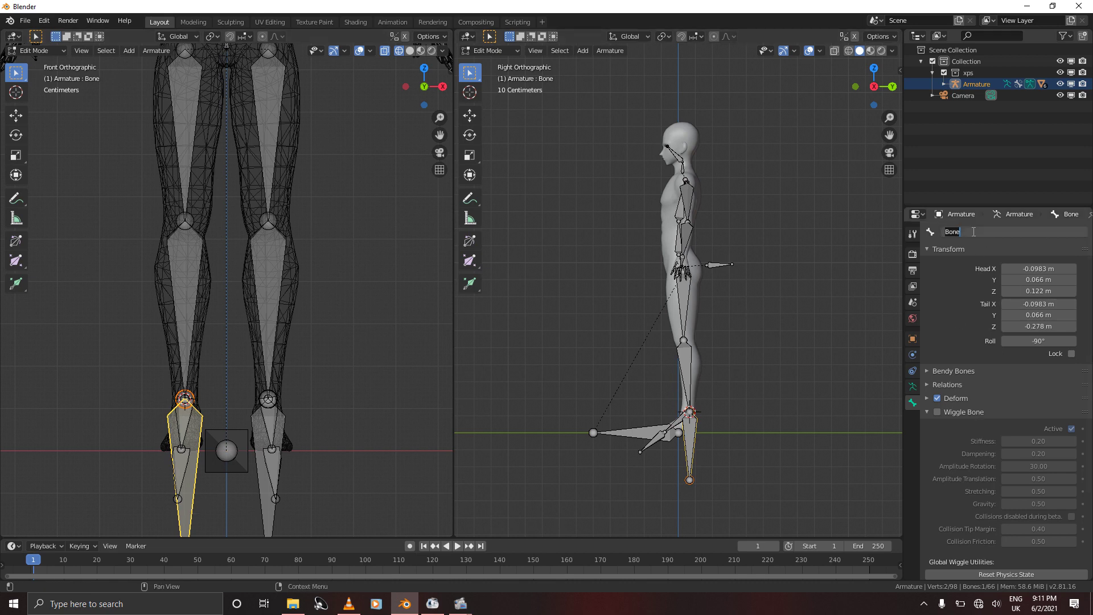
type("Right IK ctrl")
key("Return")
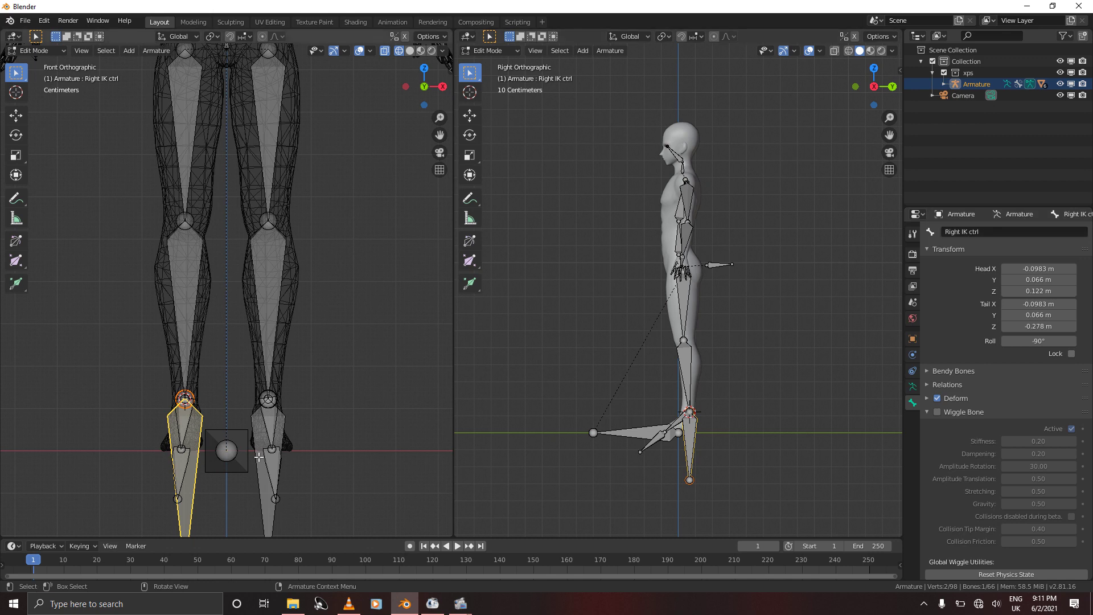
Parent leg right ankle.IK to Right IK ctrl with Keep Offset
left_click(185, 418)
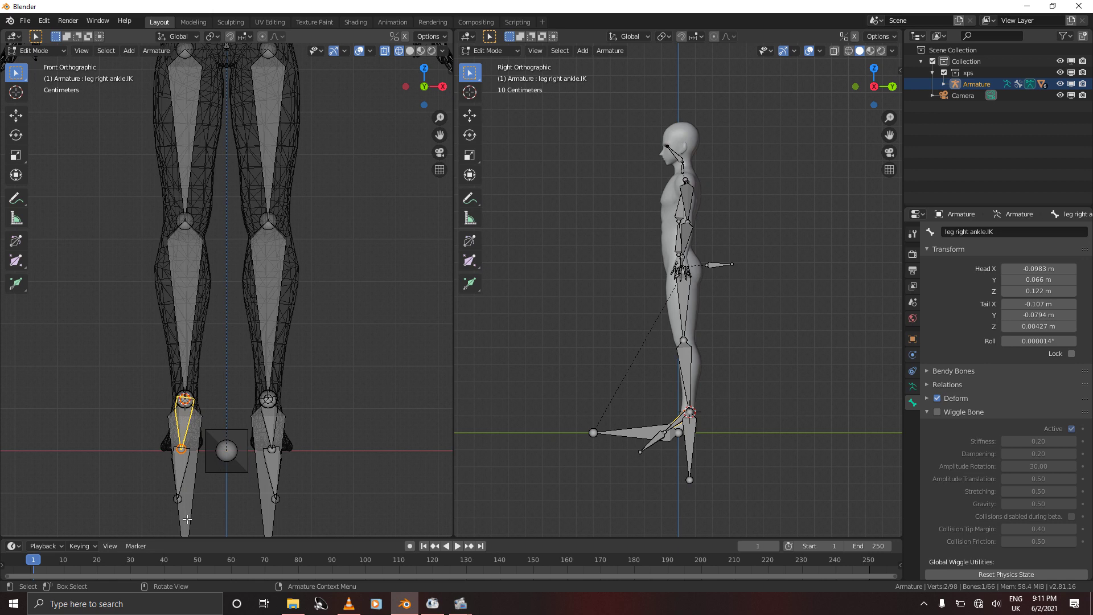
key("shift")
left_click(187, 519, "shift")
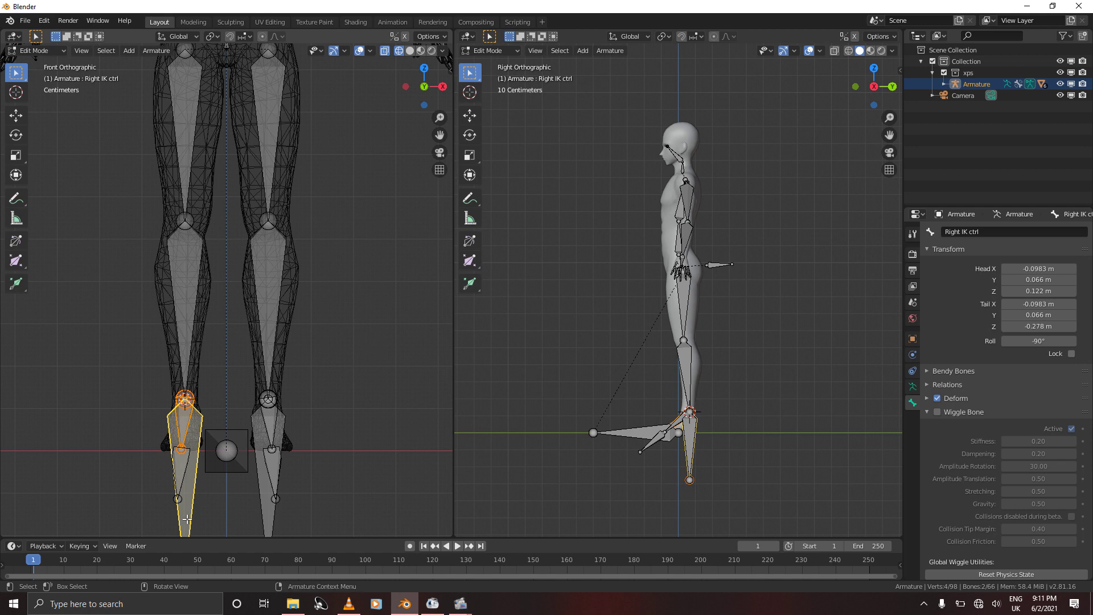
key("ctrl")
key("ctrl+p")
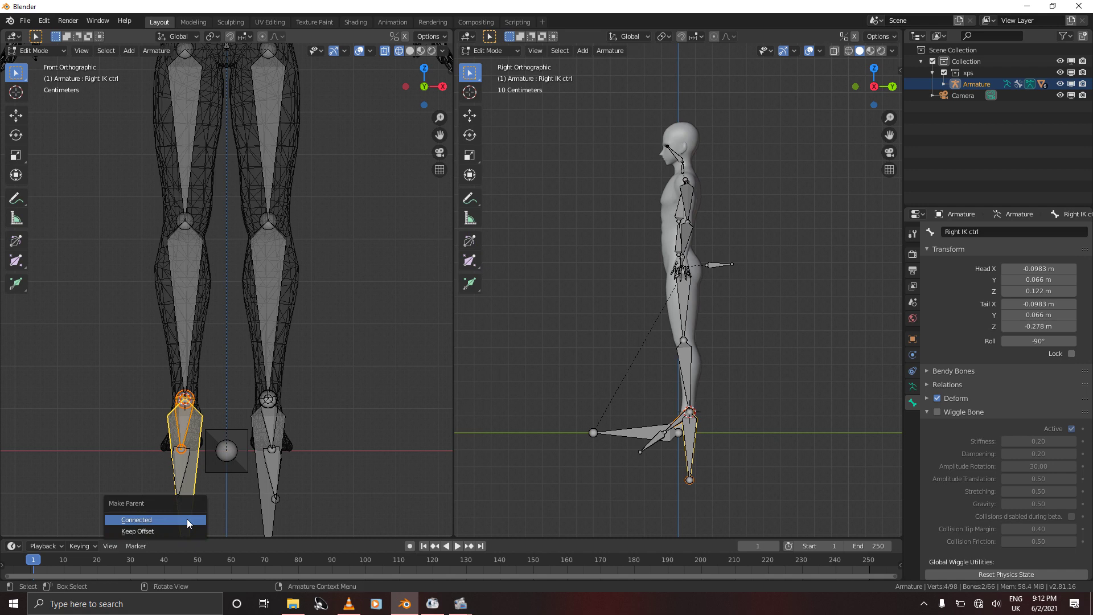
left_click(162, 532)
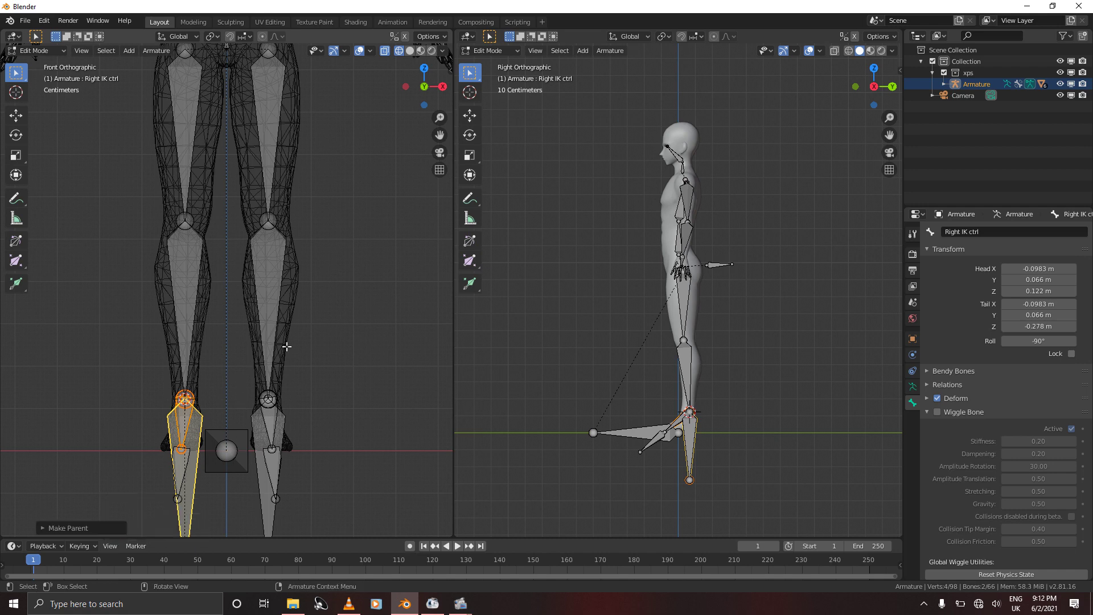
Parent leg left ankle.IK to Left IK Ctrl with Keep Offset, then deselect all
left_click(270, 424)
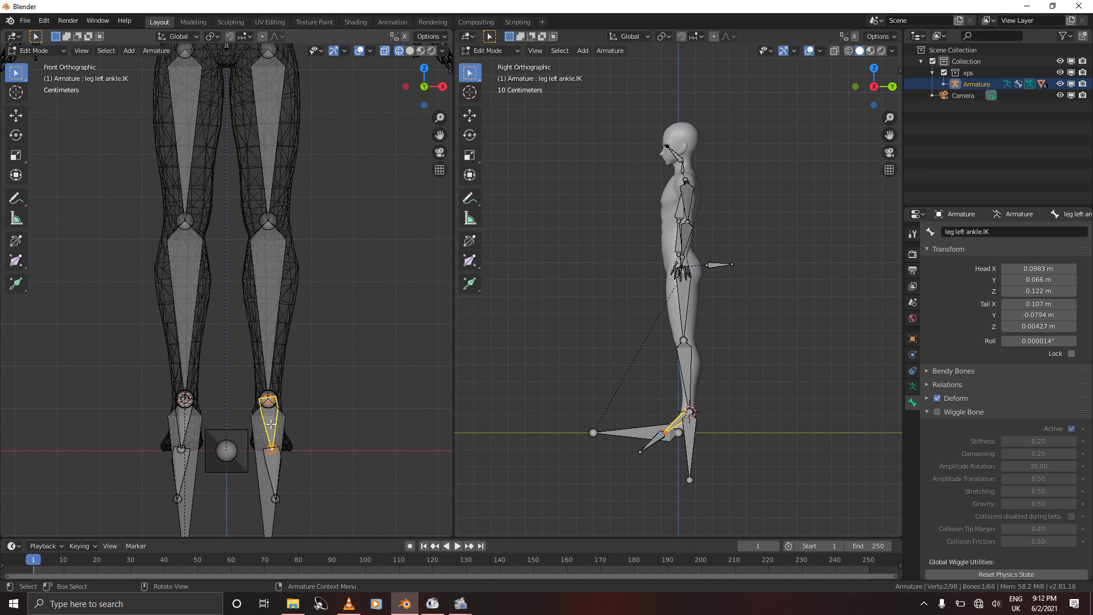
left_click(263, 509, "shift")
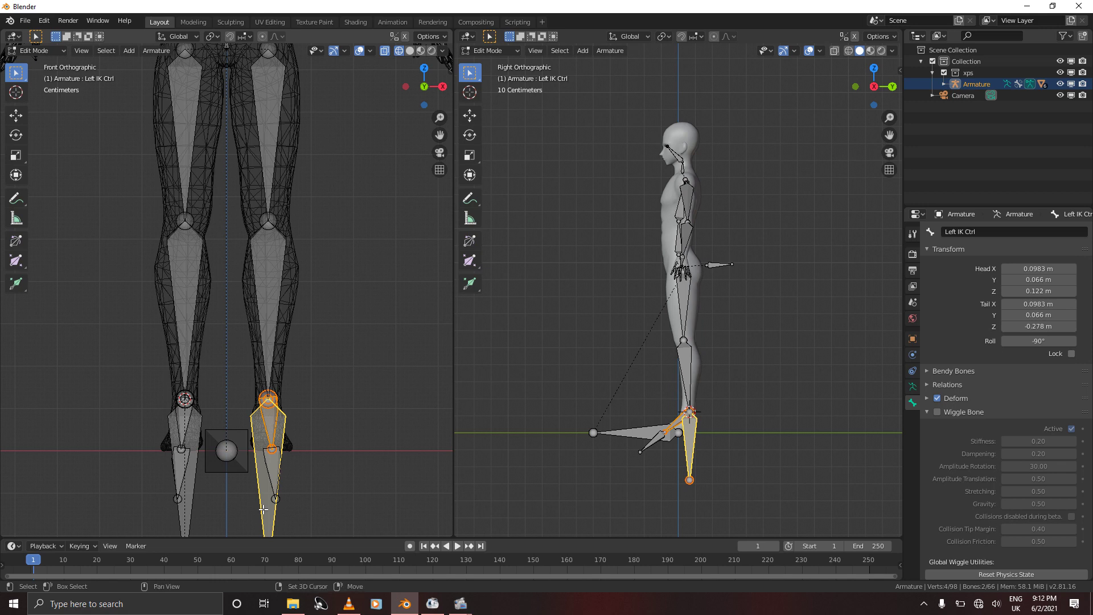
key("ctrl+p")
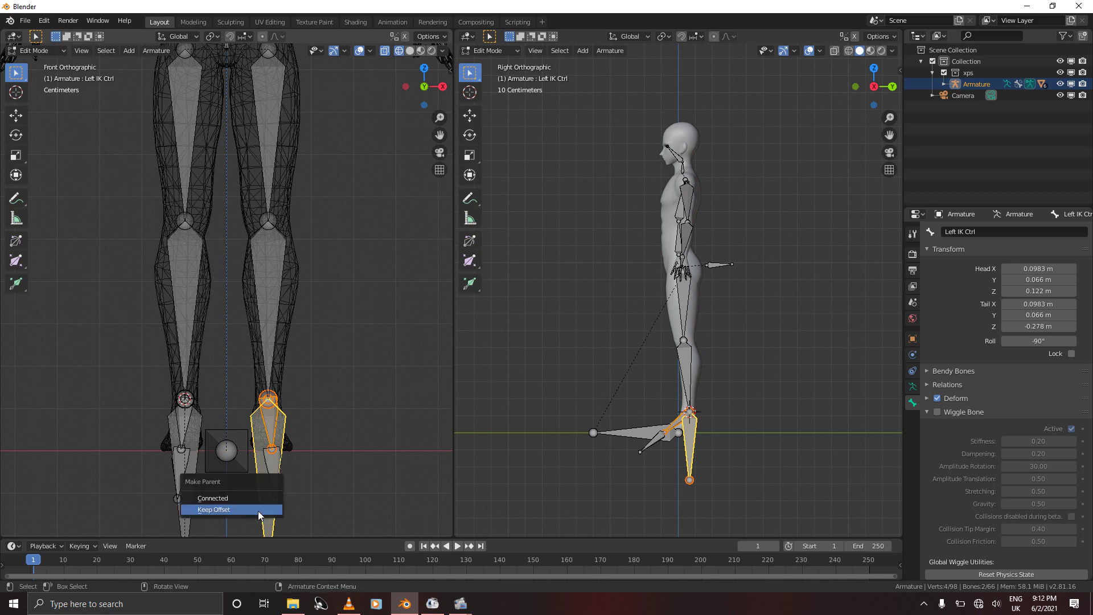
left_click(230, 511)
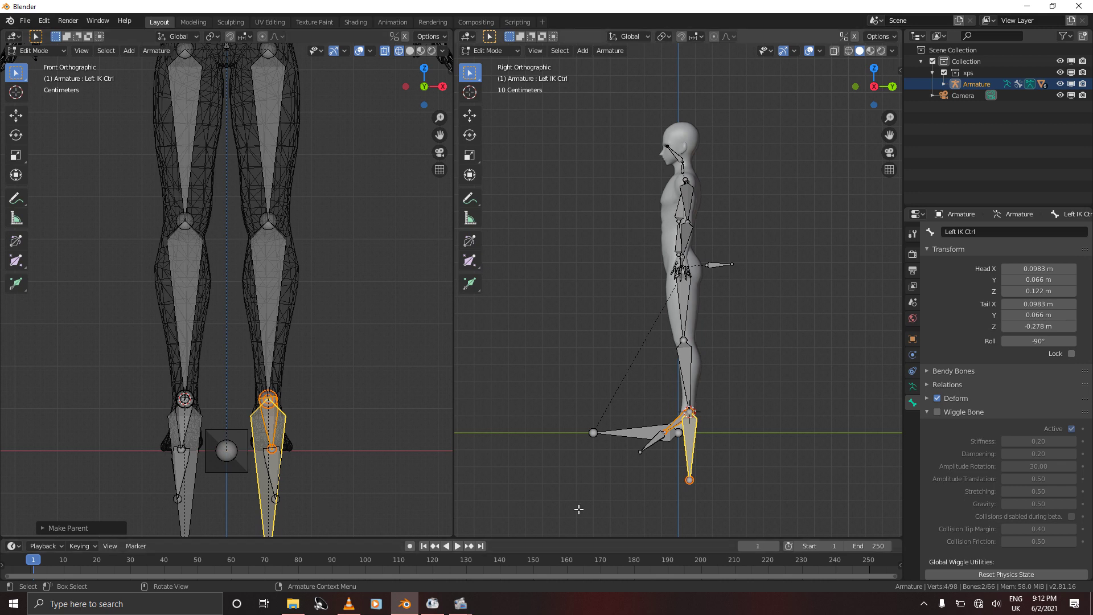
key("alt")
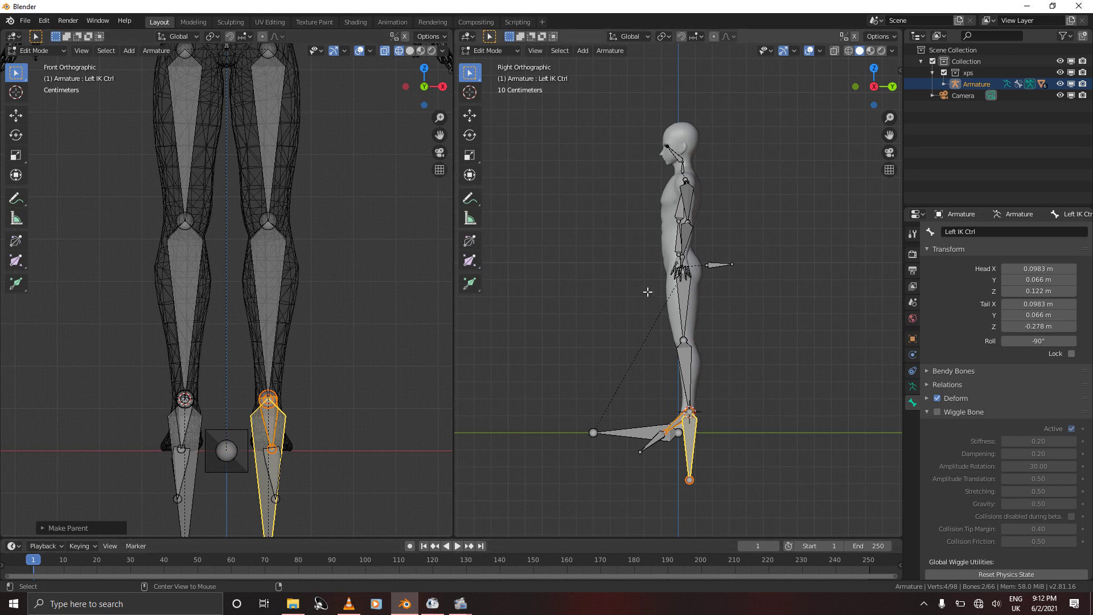
key("alt+a")
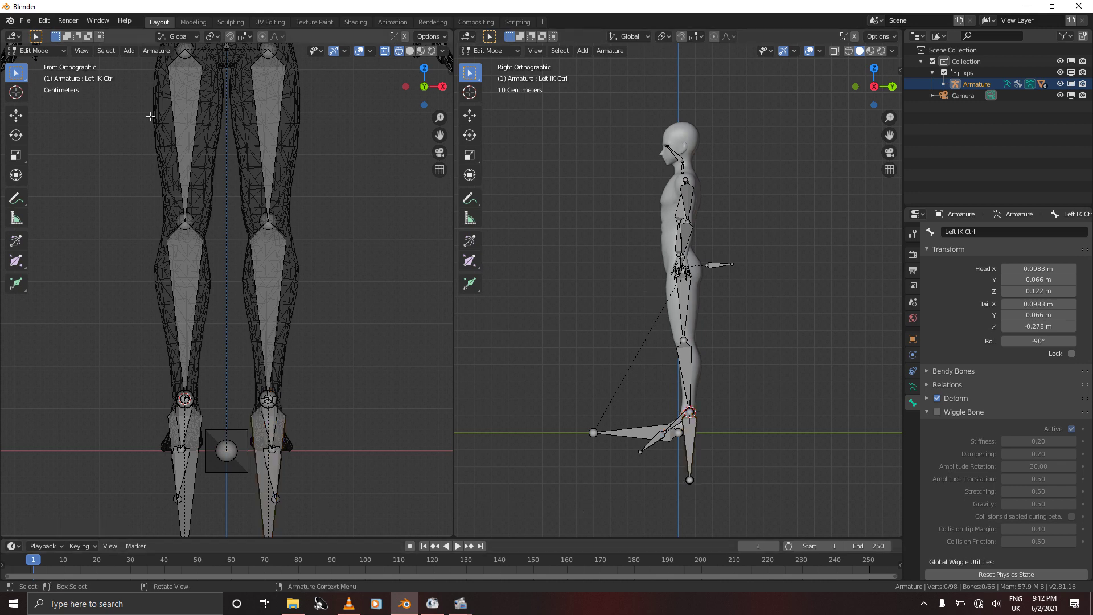
In Pose Mode, grab Left IK Ctrl to test the leg bend, then cancel the move
left_click(36, 51)
left_click(40, 89)
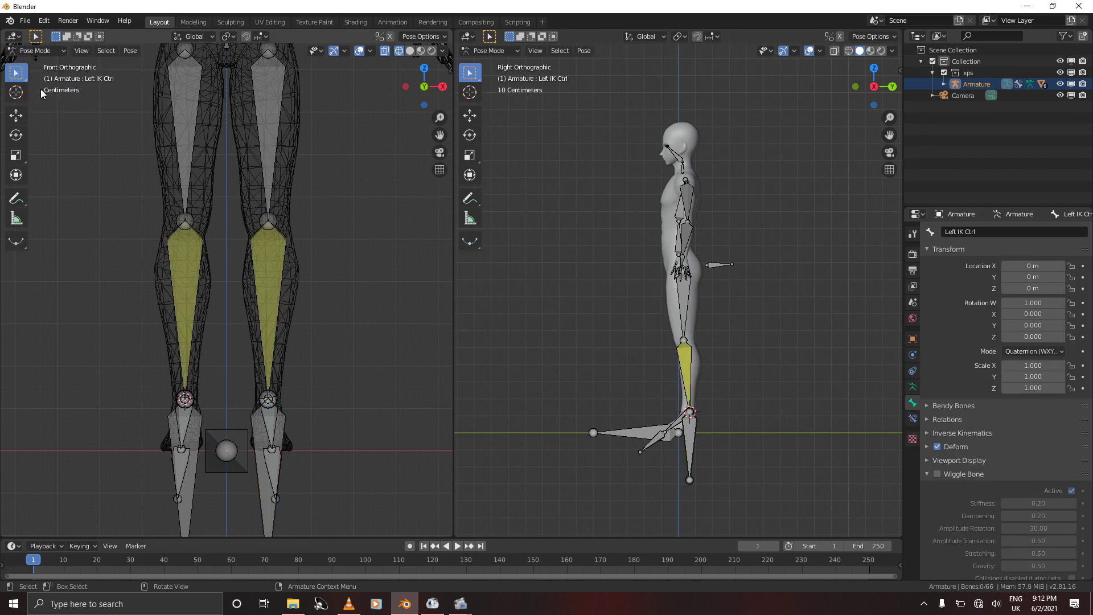
left_click(264, 498)
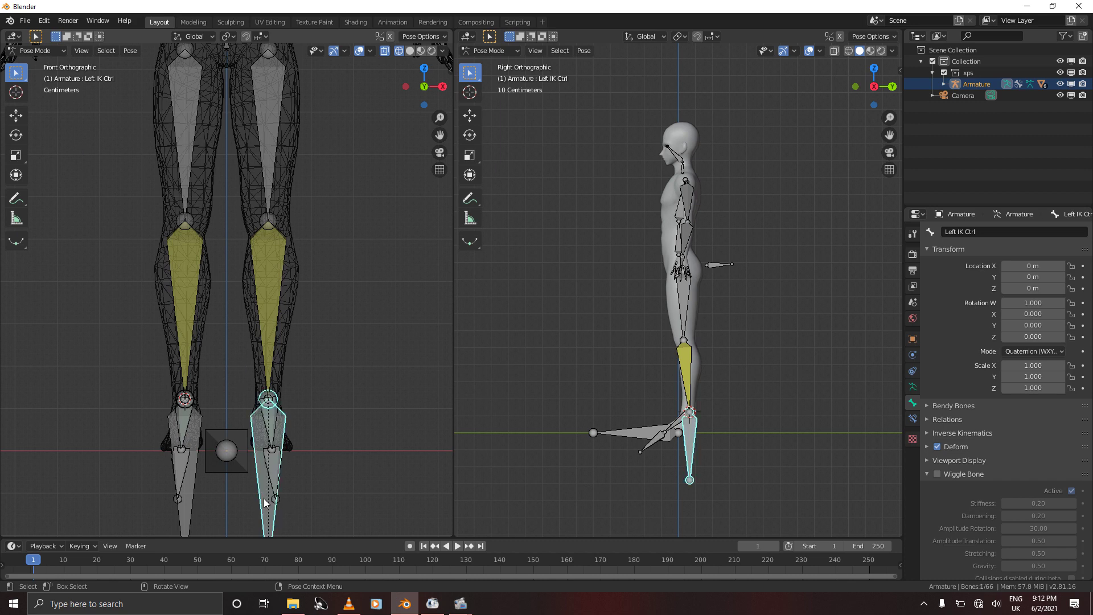
key("g")
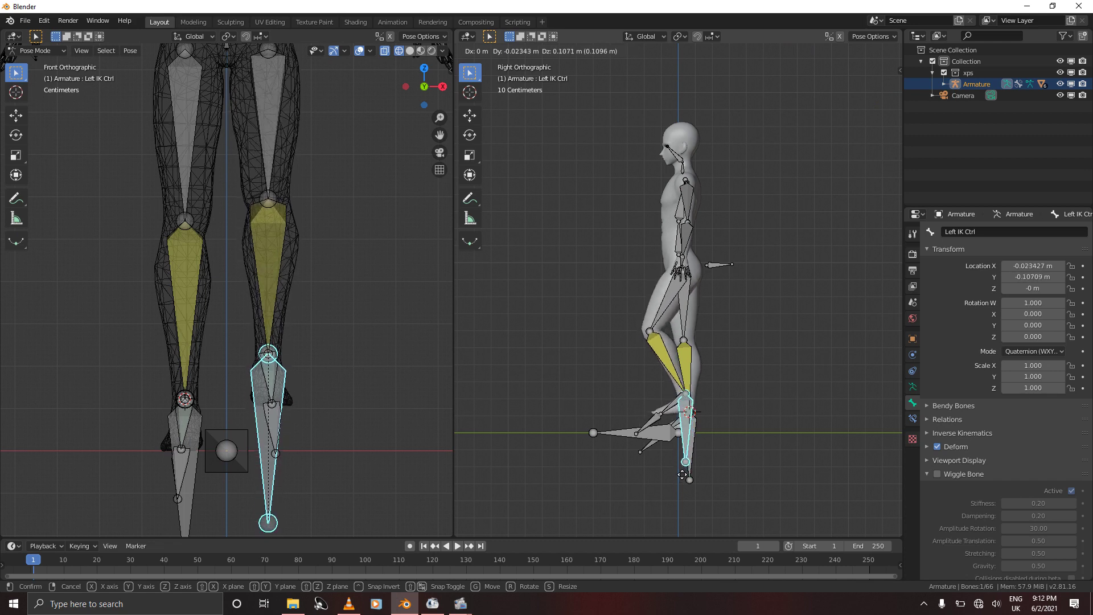
right_click(689, 472)
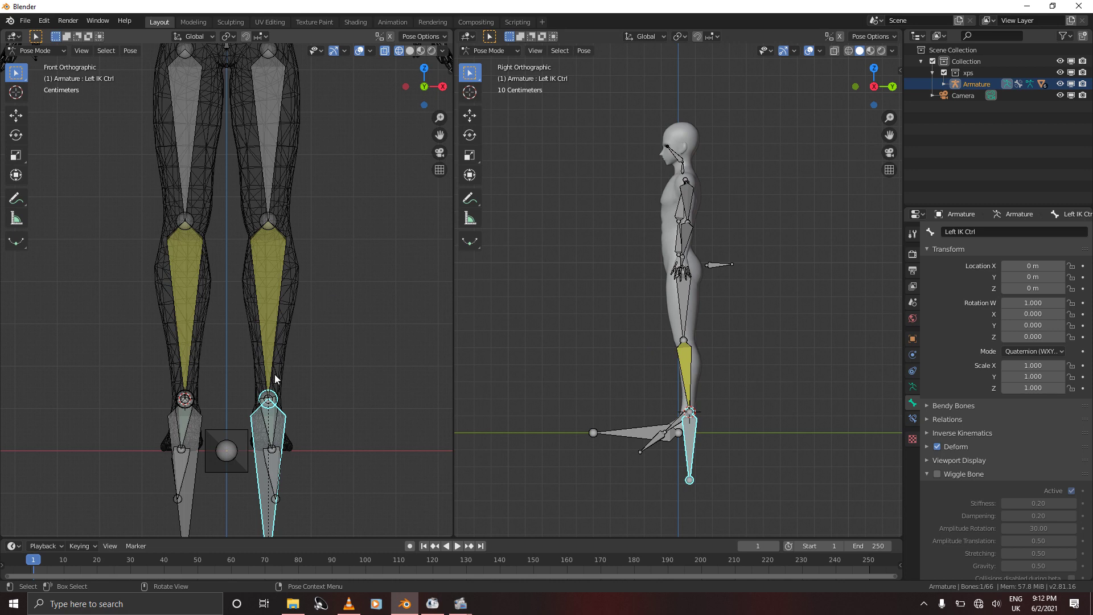
key("ctrl+Tab")
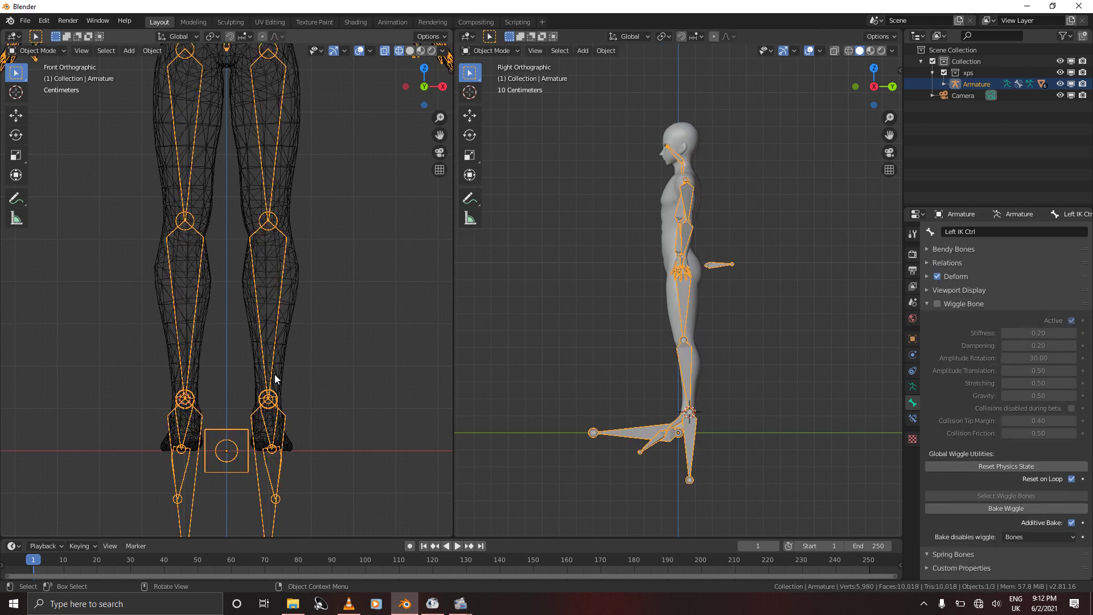
key("ctrl+Tab")
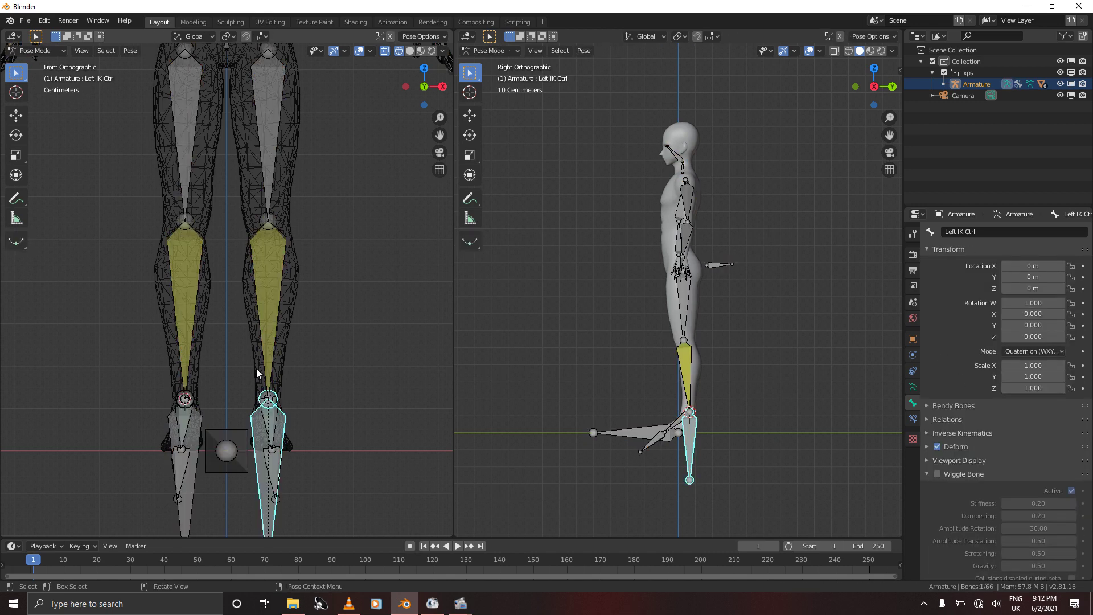
left_click(31, 50)
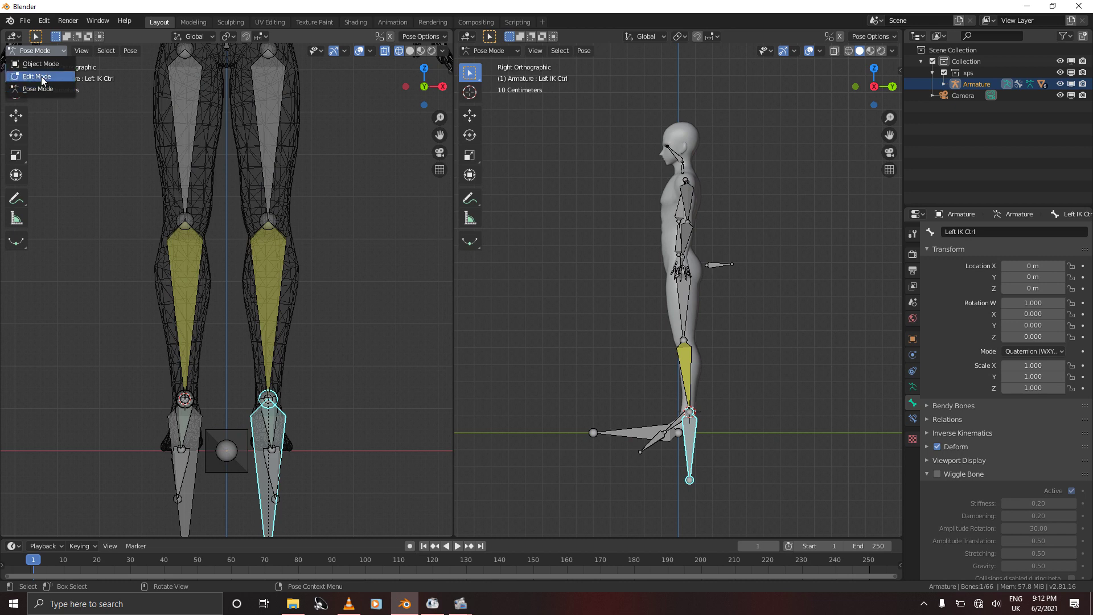
In Edit Mode, snap the cursor to the left knee and add a bone there
left_click(45, 77)
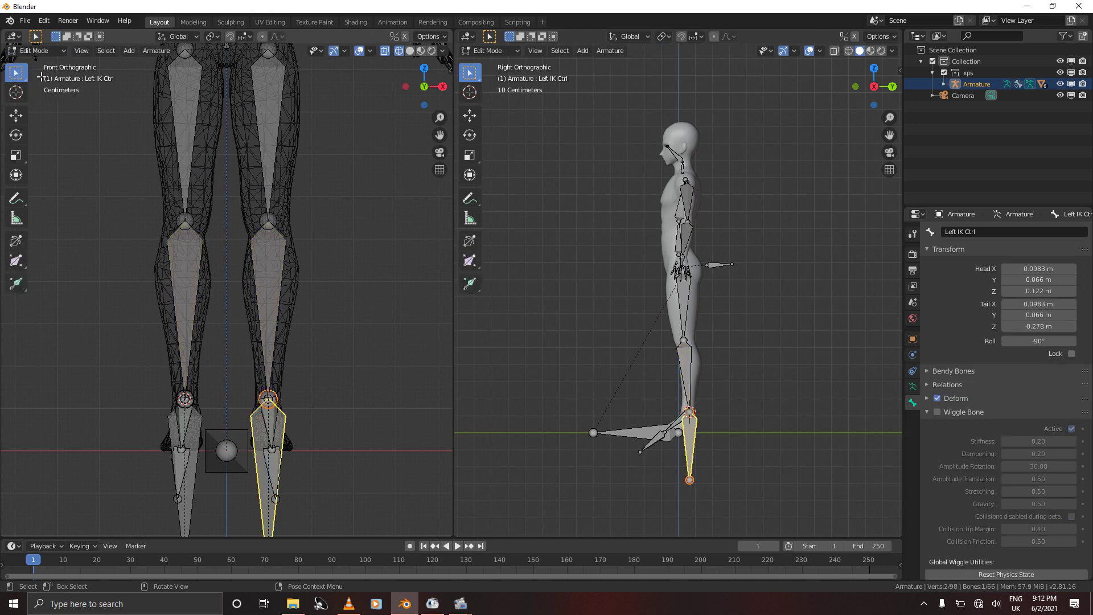
left_click(274, 220)
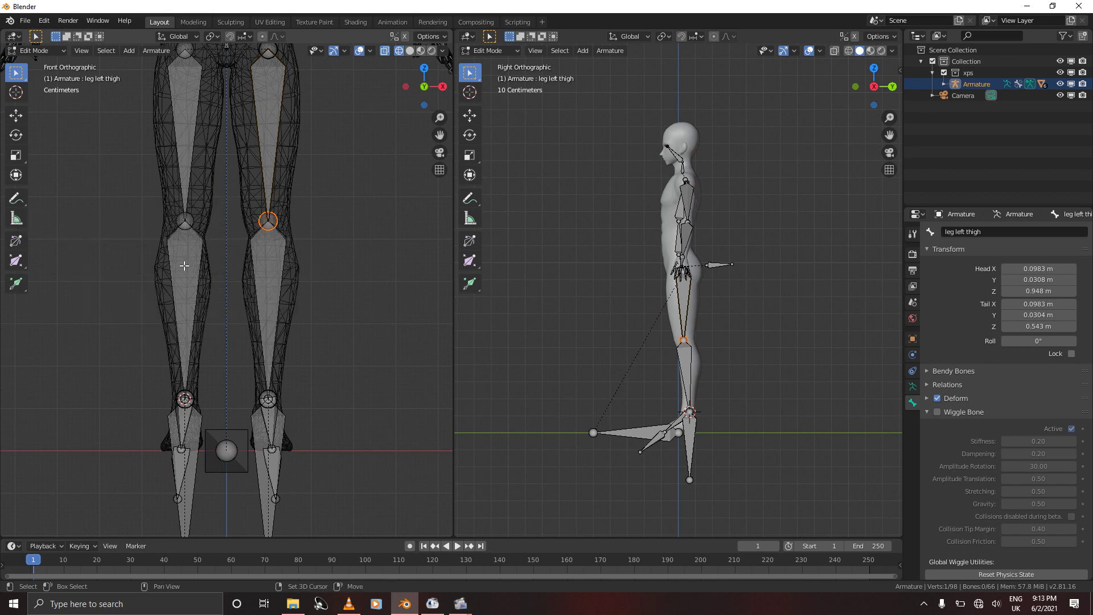
key("shift+s")
left_click(177, 330)
key("shift+a")
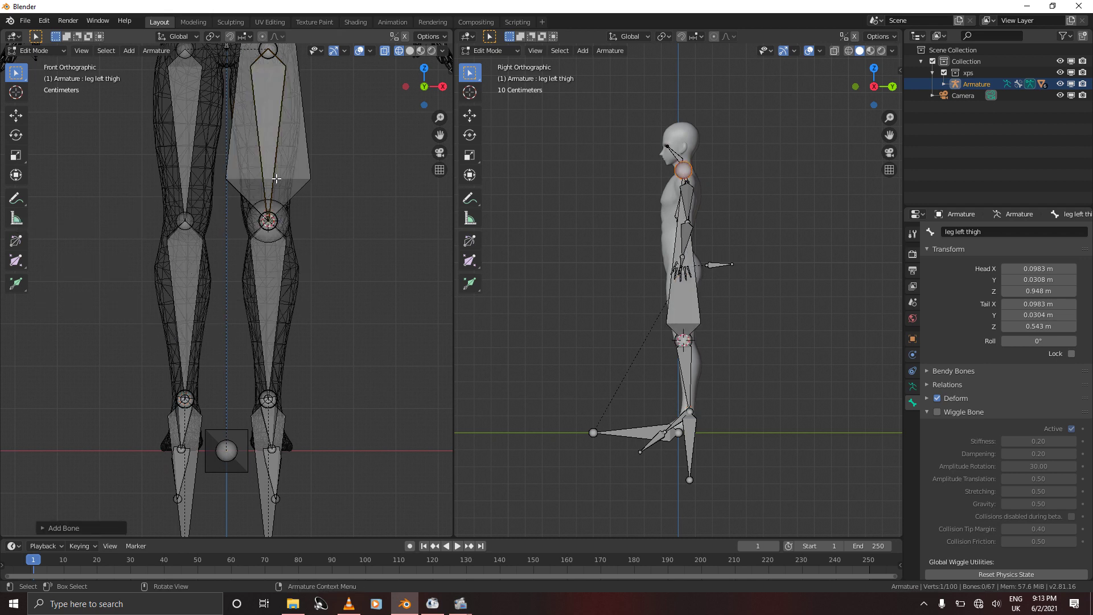
Snap the cursor to the other knee and add a second bone there
left_click(189, 221)
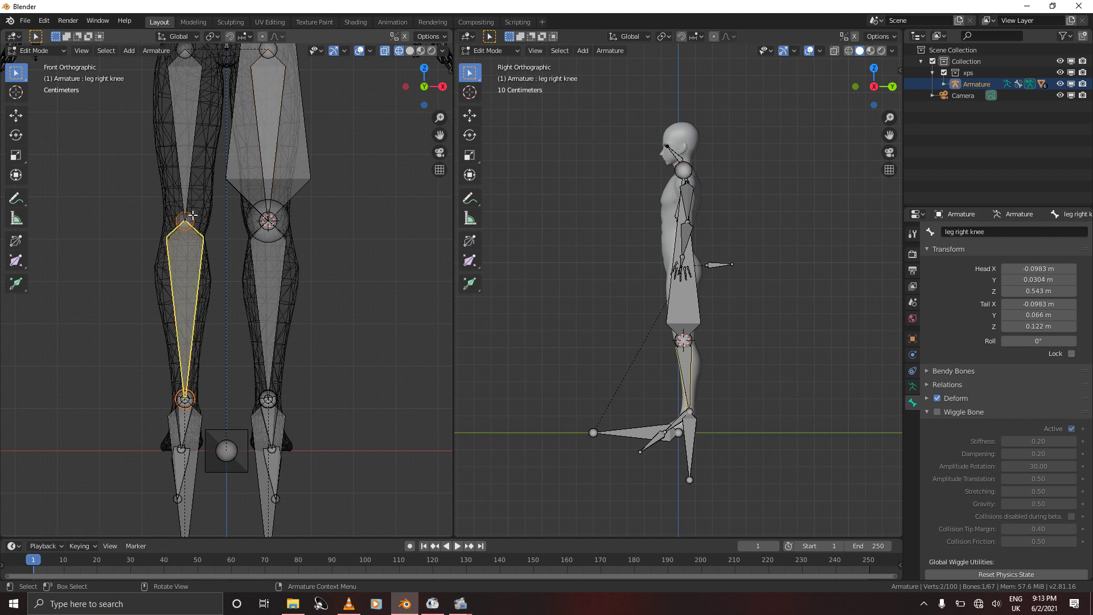
left_click(192, 214)
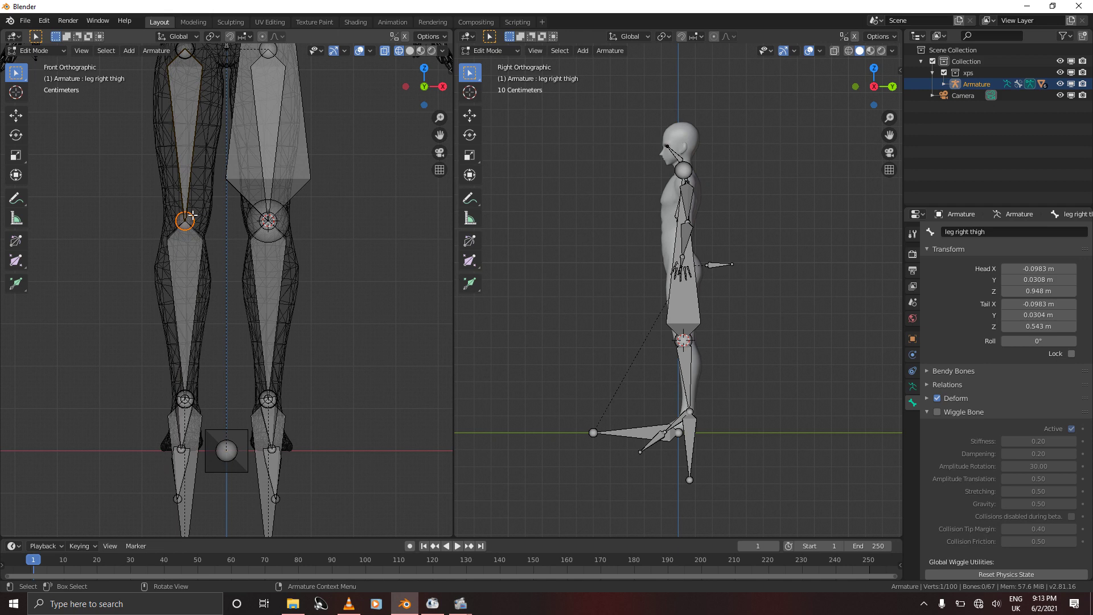
key("shift+s")
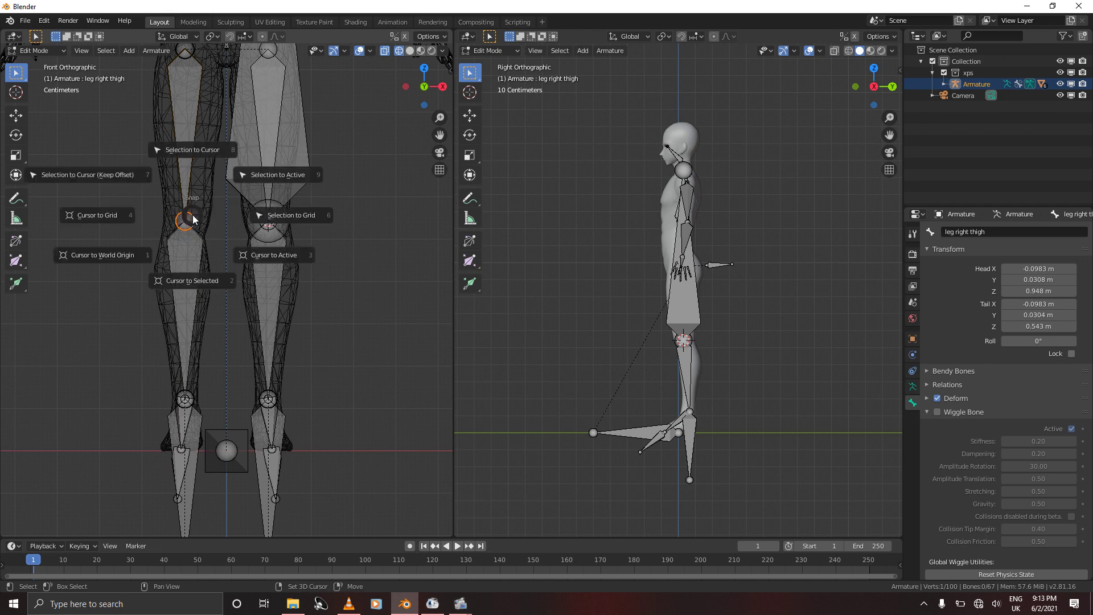
left_click(186, 281)
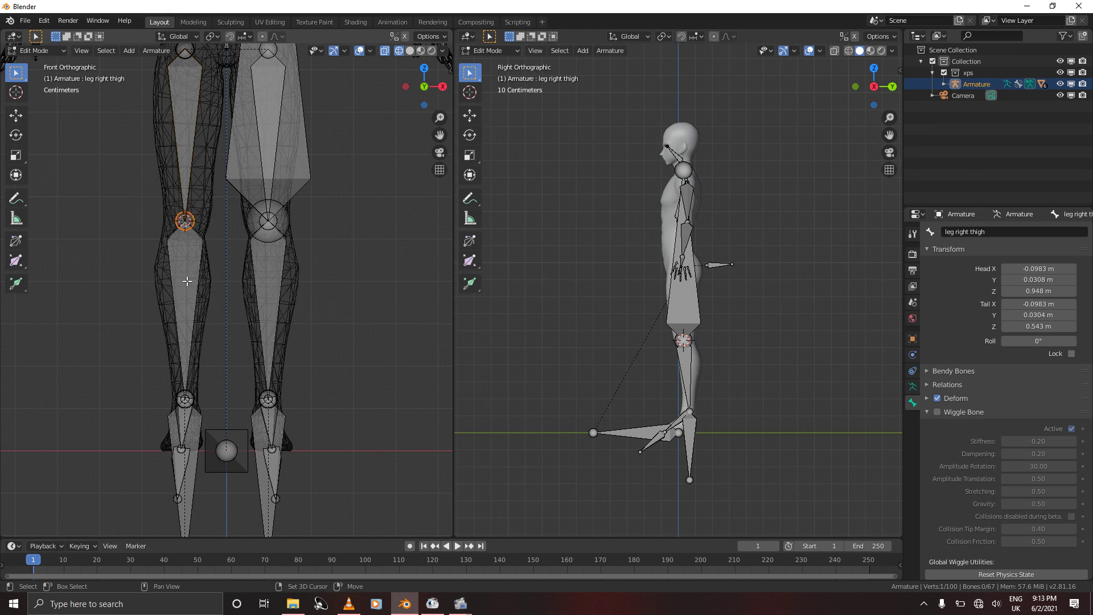
key("shift+a")
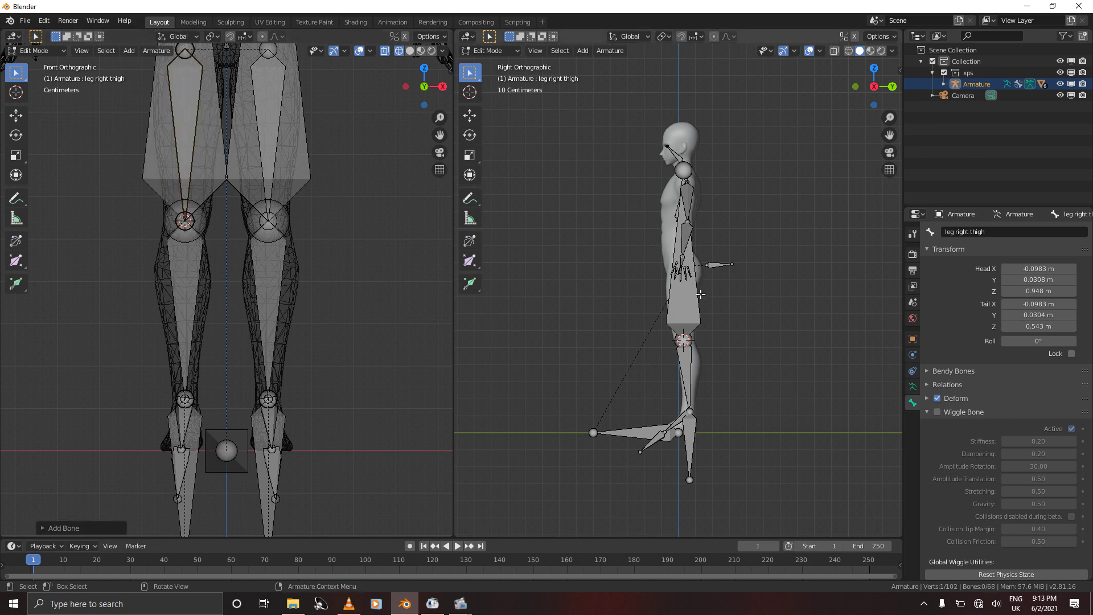
Move both new knee bones along Y to -0.602 m, in front of the legs
left_click(694, 309)
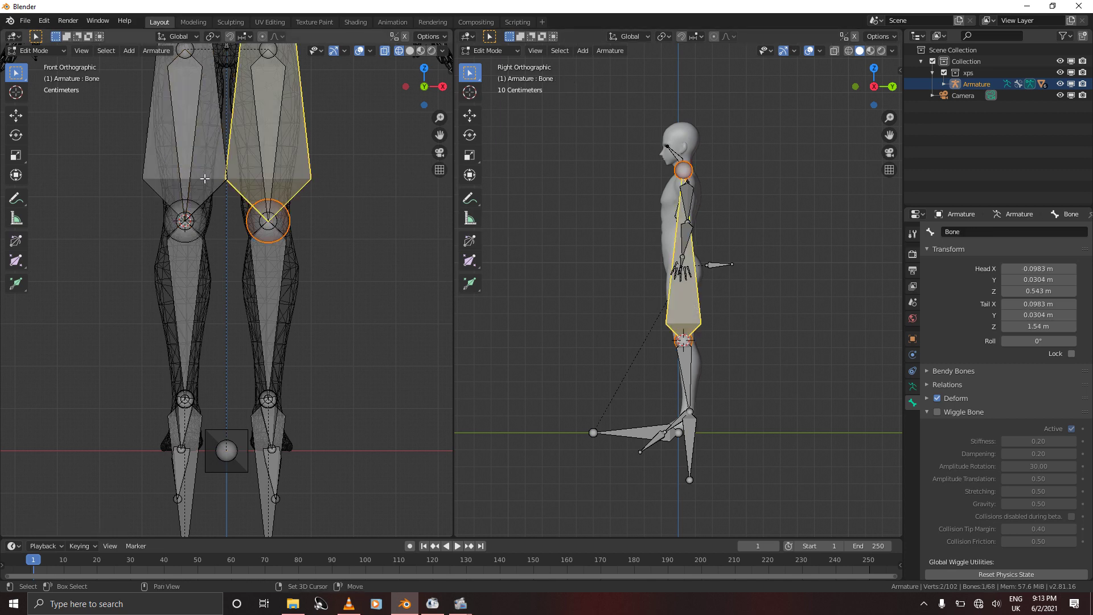
left_click(147, 173, "shift")
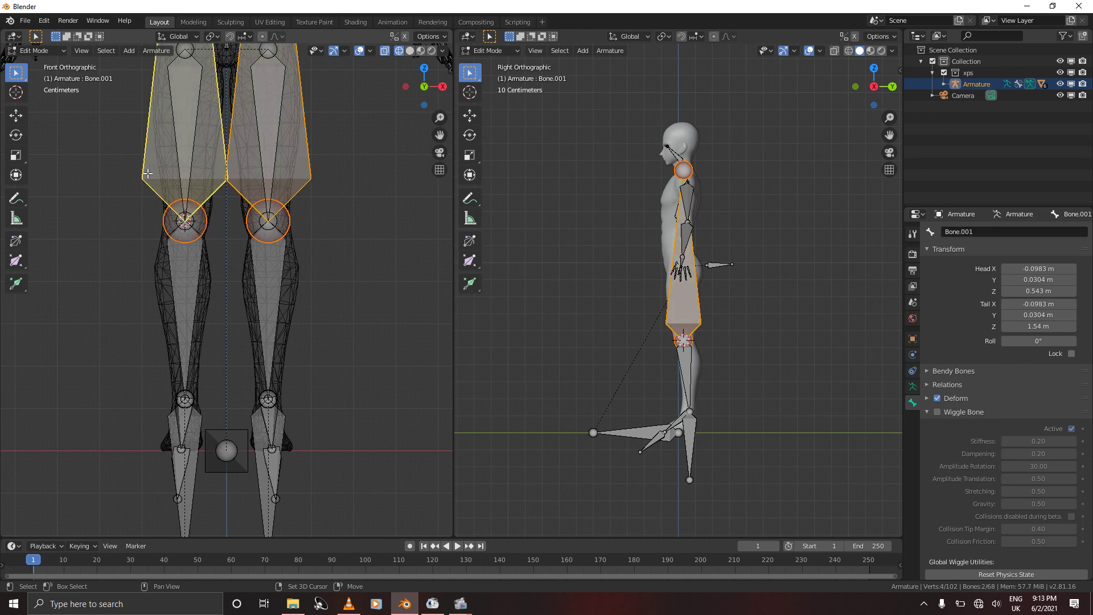
key("g")
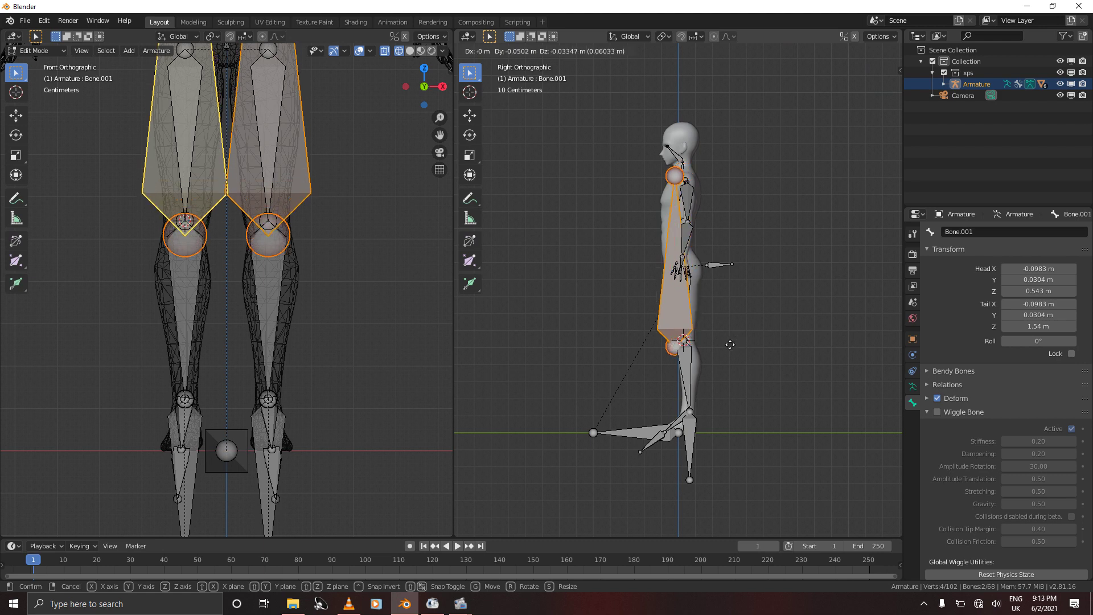
key("y")
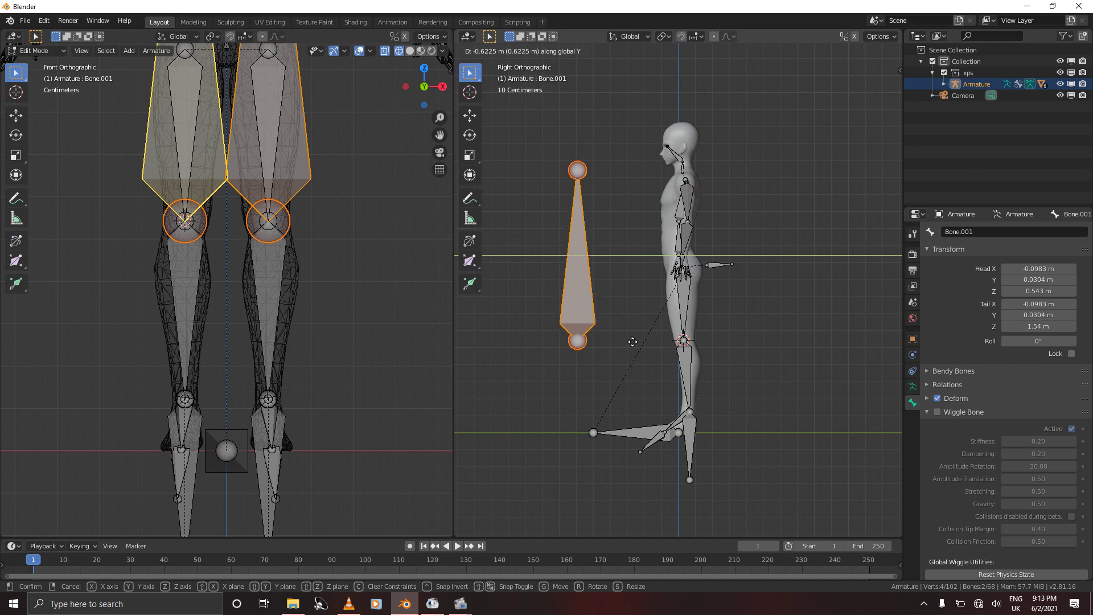
left_click(630, 341)
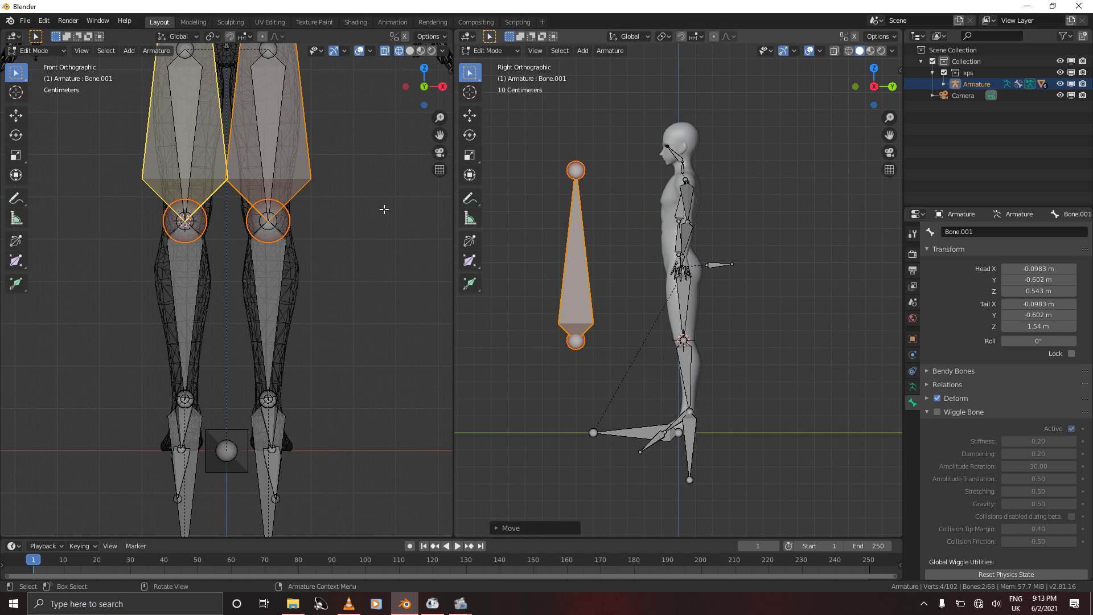
left_click(306, 155)
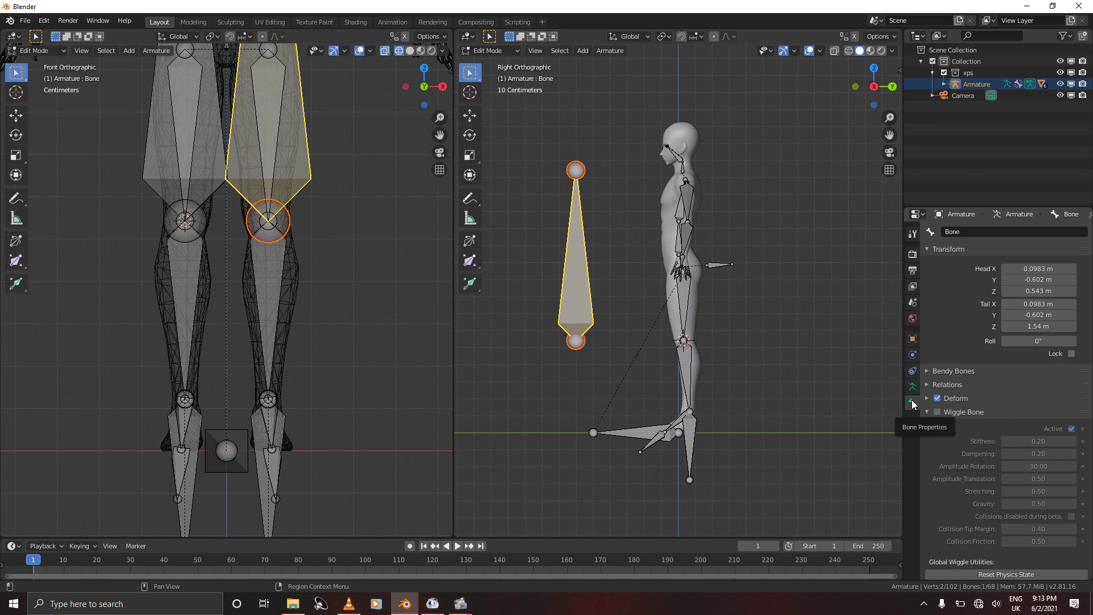
Rename the selected knee bone to 'Left Knee Ctrl'
left_click(967, 234)
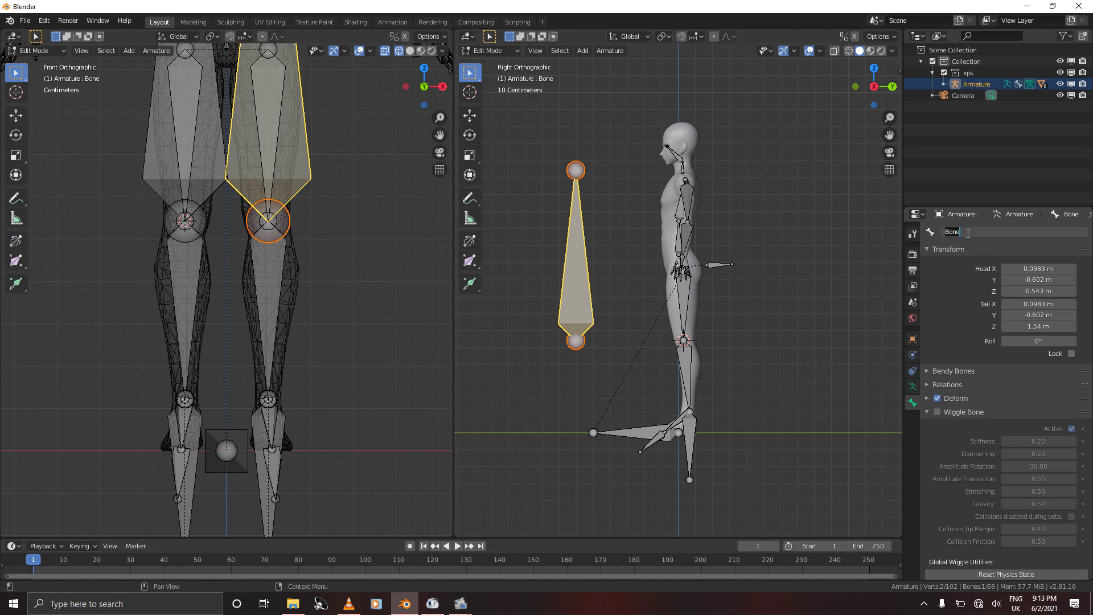
type("Left Knee Ctrl")
key("Return")
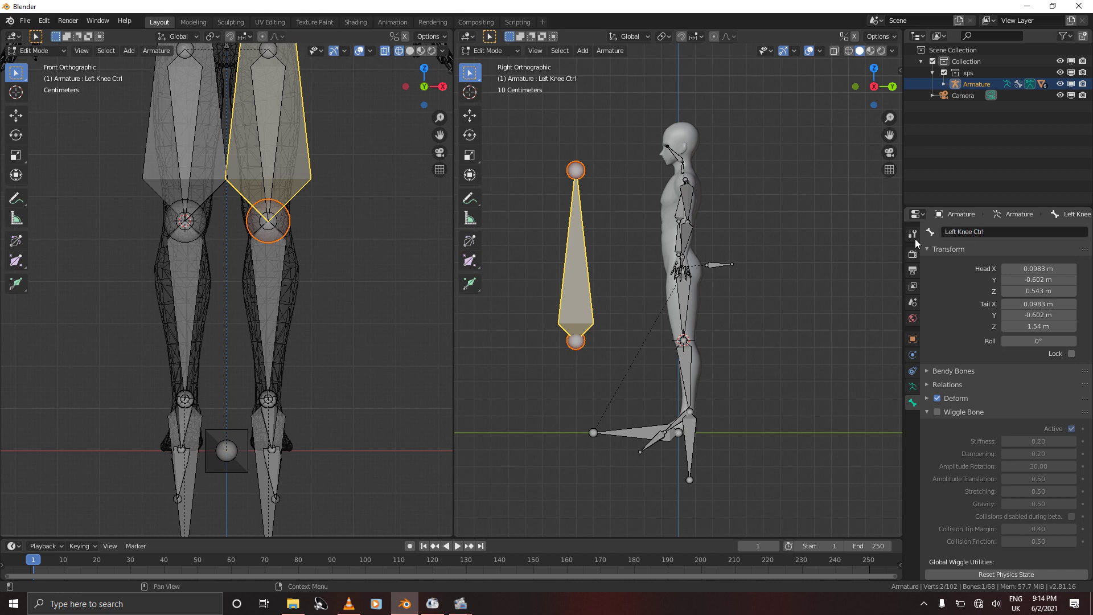
Rename Bone.001 to 'Right Knee Ctrl'
left_click(147, 140)
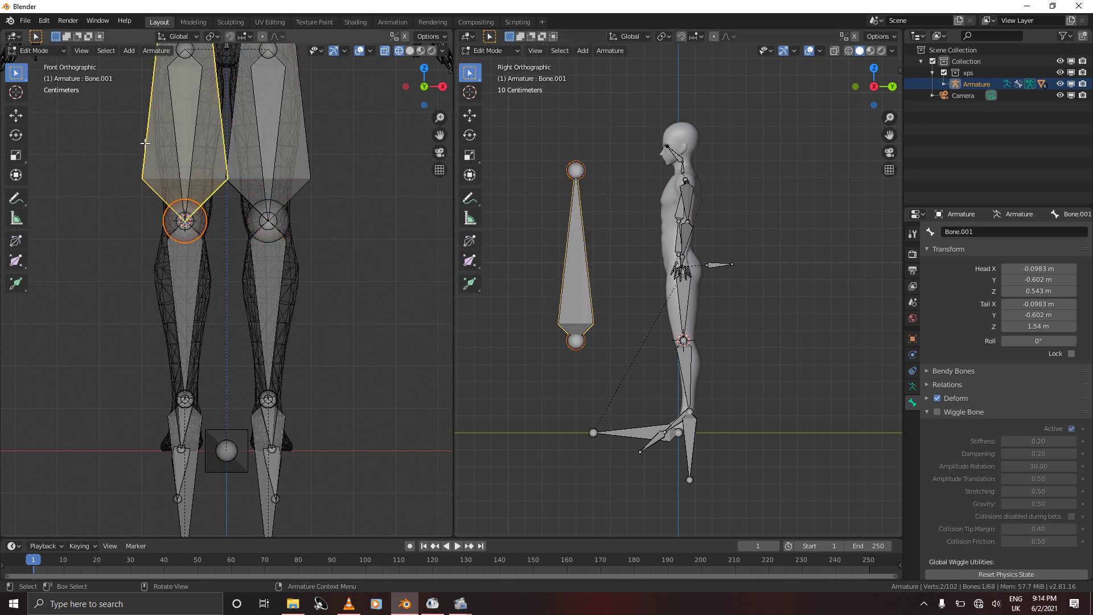
left_click(975, 233)
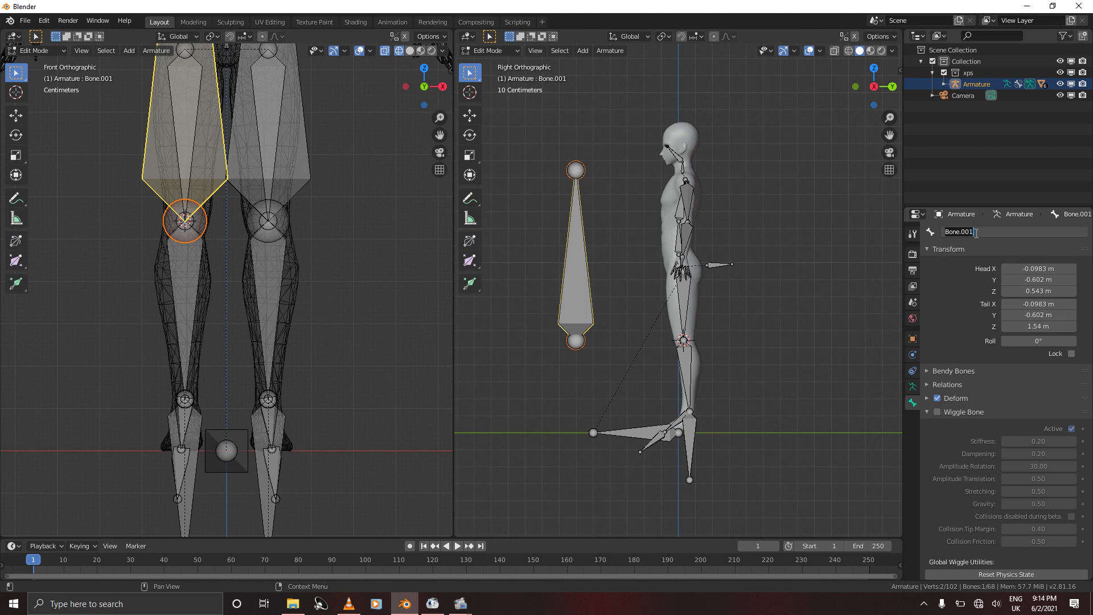
type("Right")
type(" Knee(L")
key("Return")
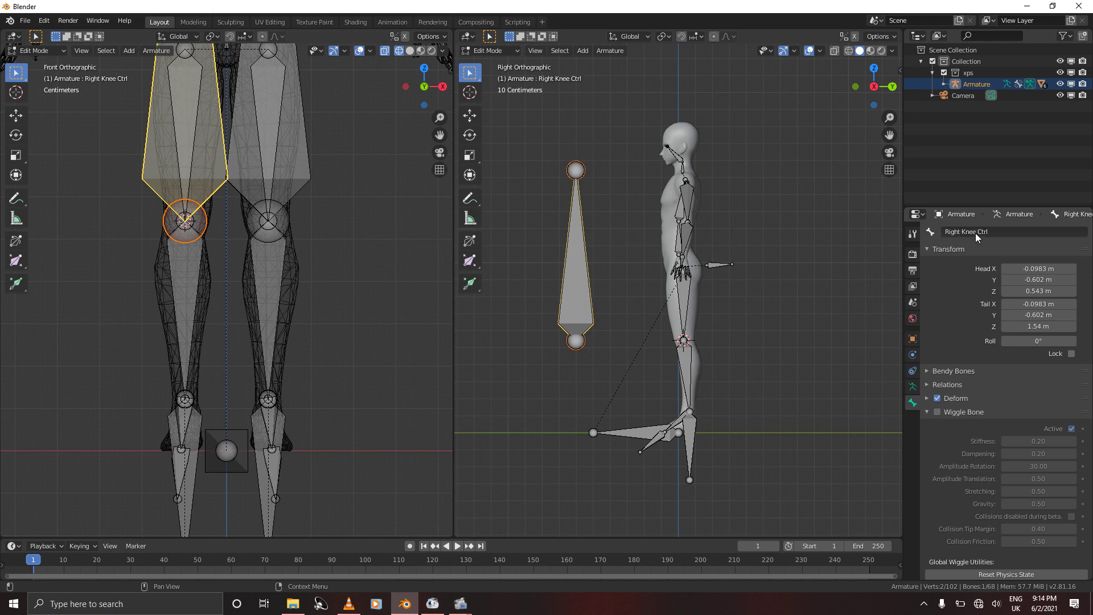
left_click(579, 169)
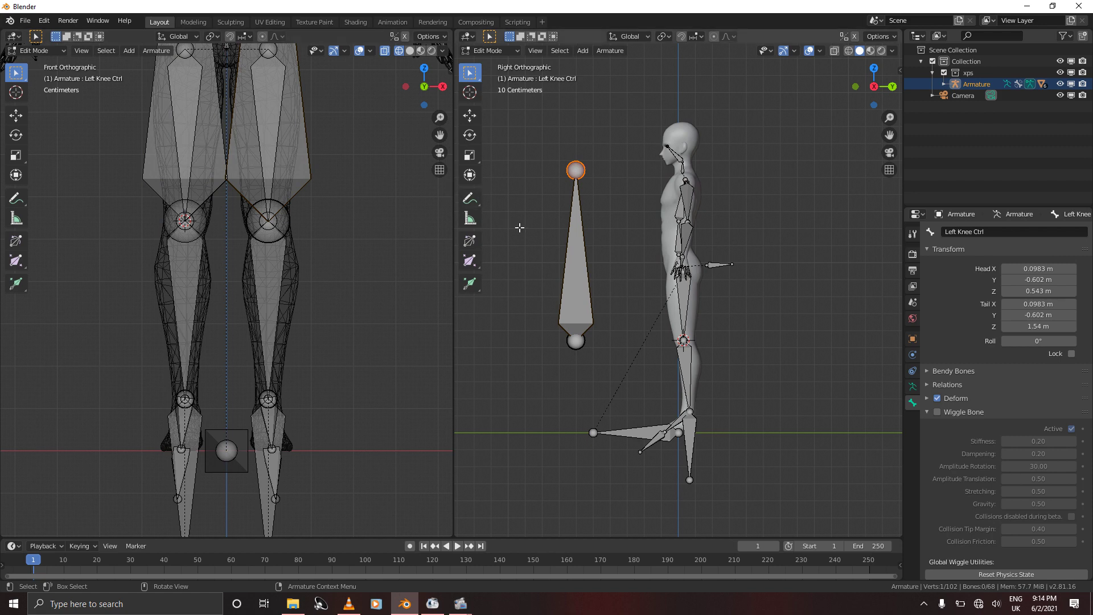
Select both knee control bones' top joints and drop them vertically to about Z 1 m
scroll(245, 205, "up", 1, "ctrl")
scroll(245, 206, "up", 10, "ctrl")
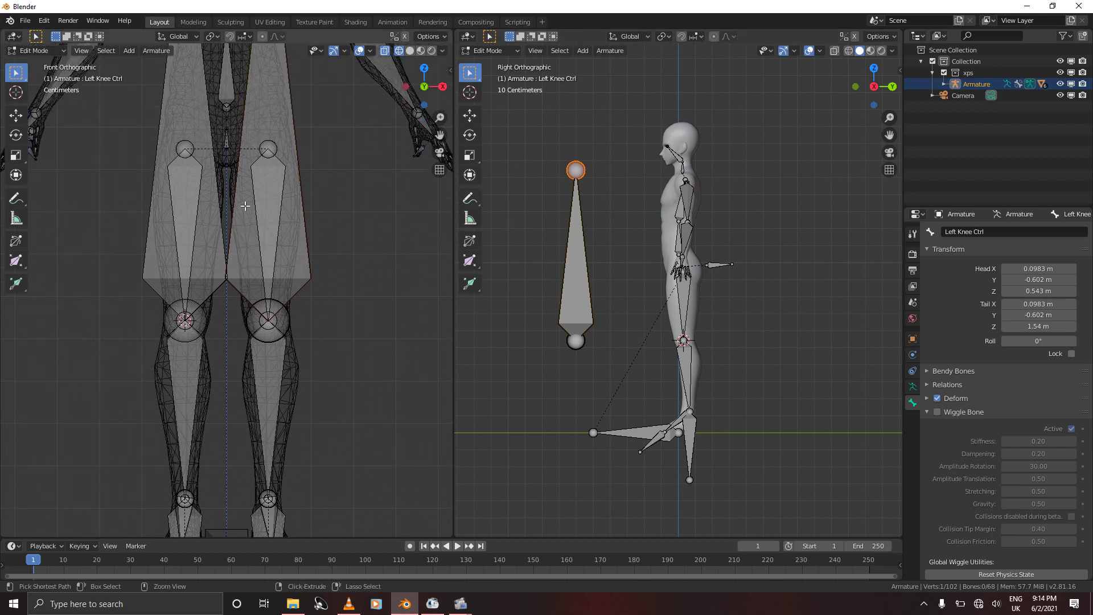
scroll(245, 205, "up", 8, "ctrl")
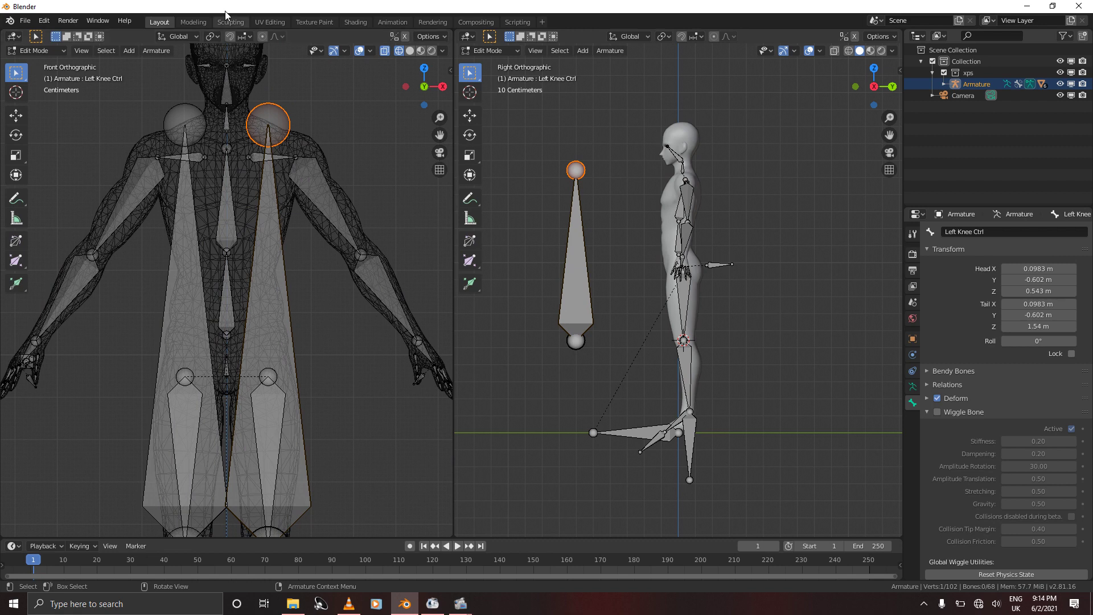
left_click(178, 113, "shift")
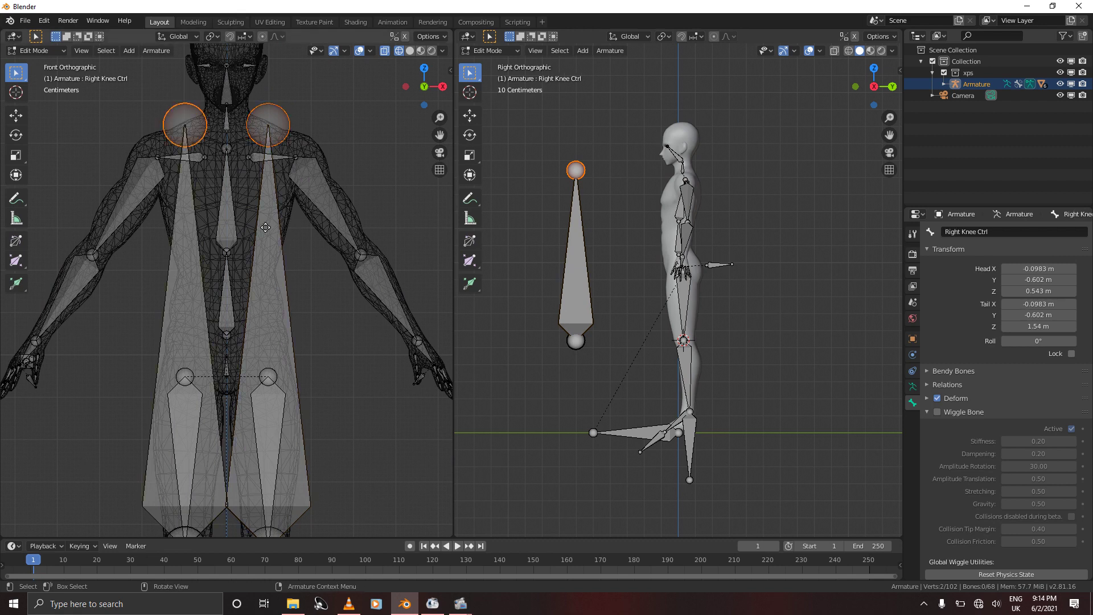
key("g")
key("z")
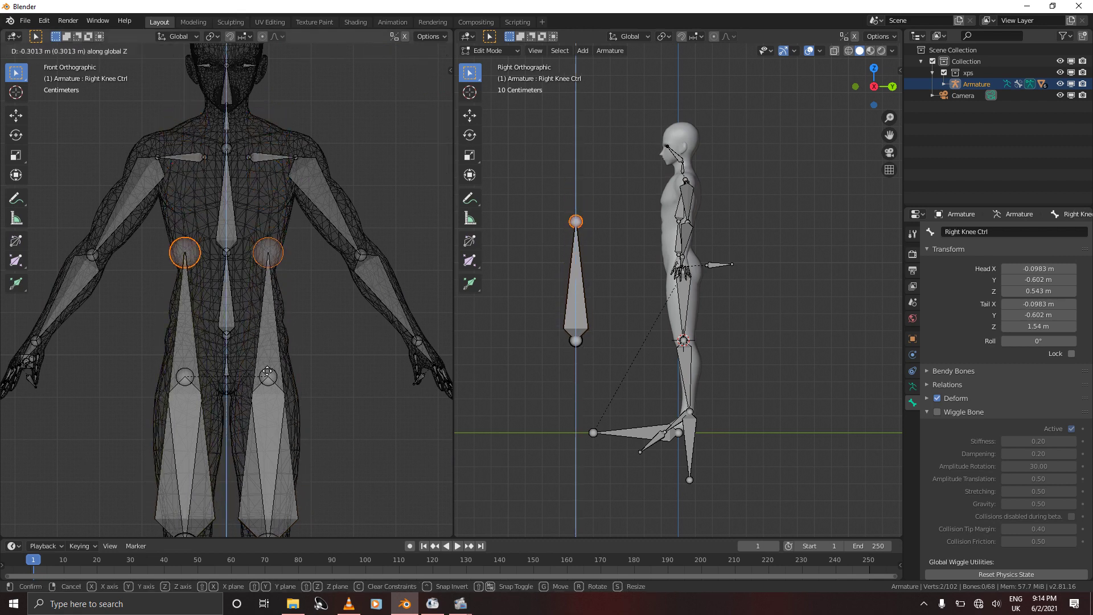
left_click(269, 455)
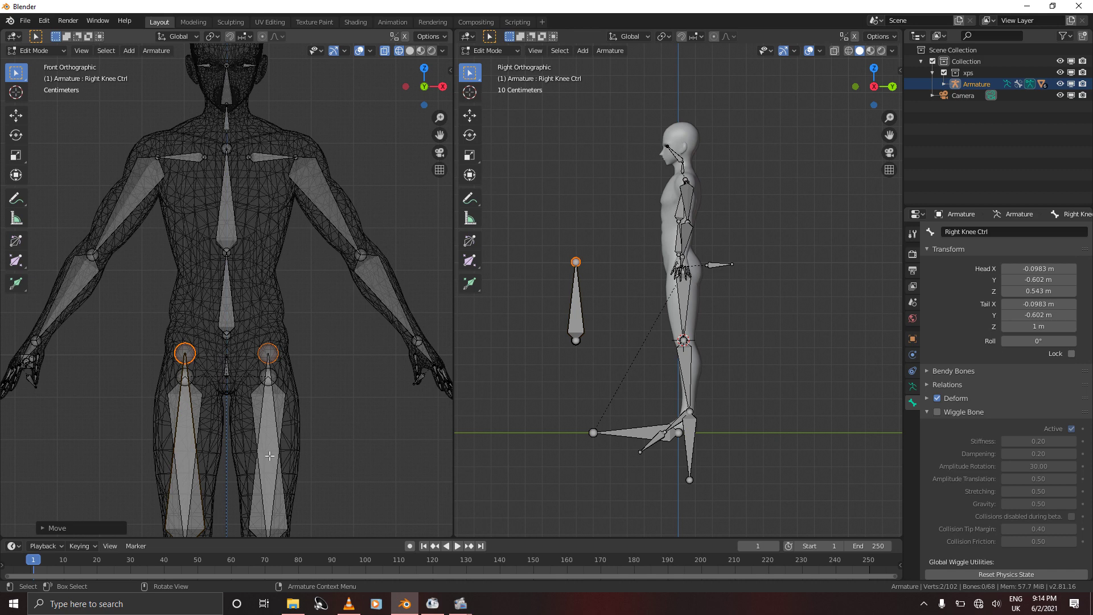
left_click(37, 51)
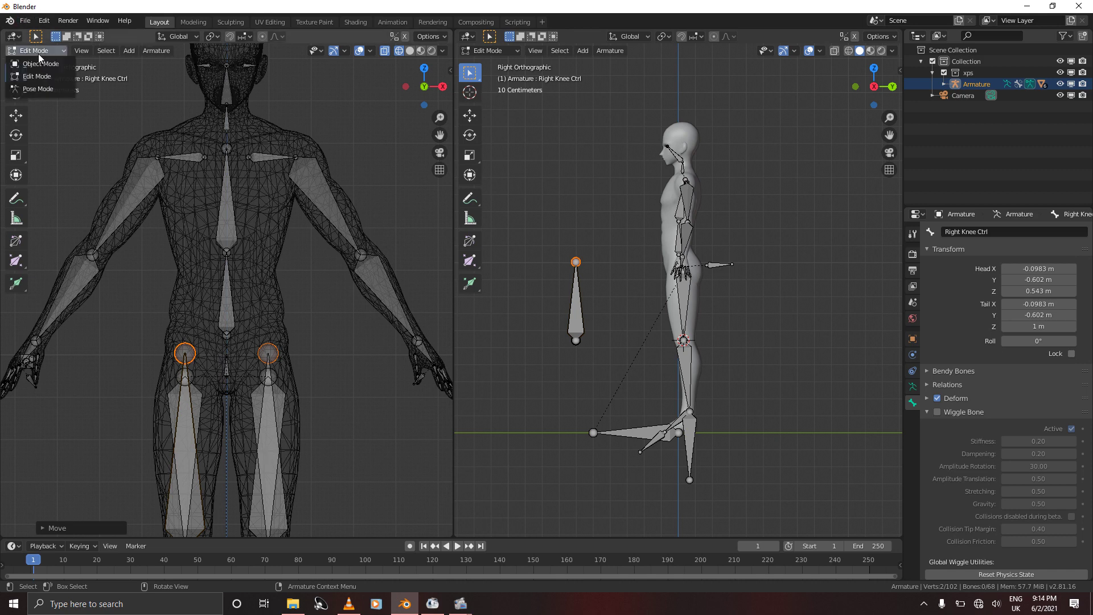
In Pose Mode and front view, select leg left knee and show its bone constraints
left_click(46, 91)
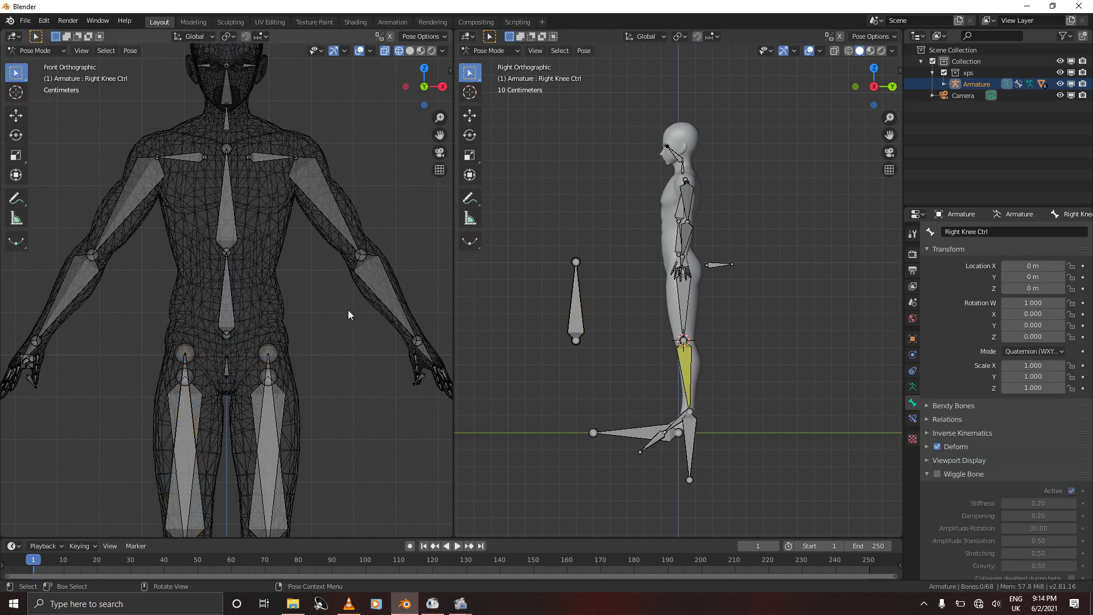
key("shift+z")
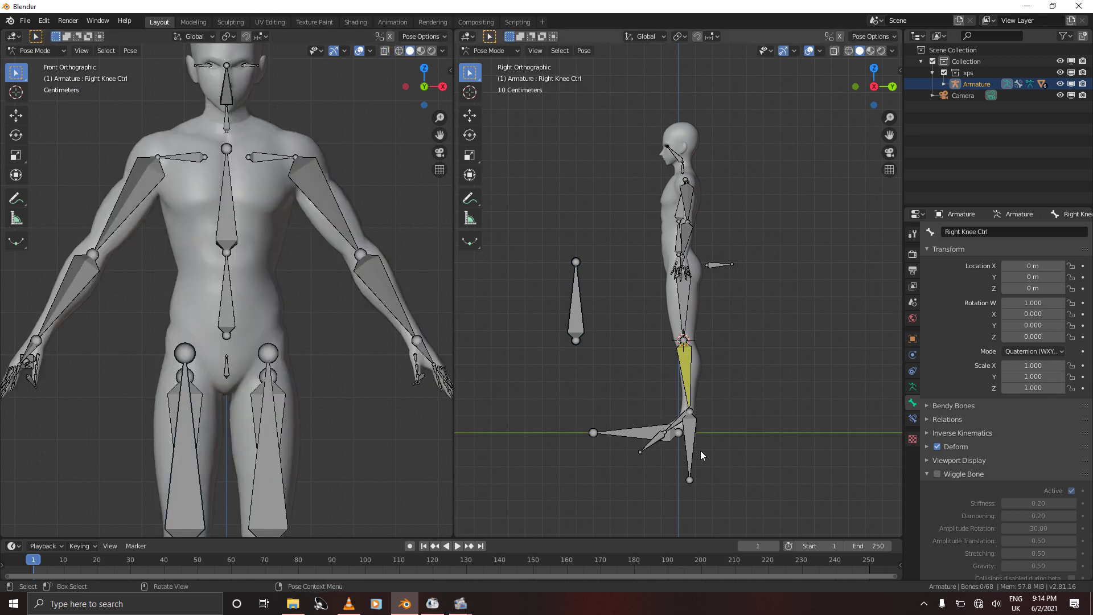
left_click(687, 373)
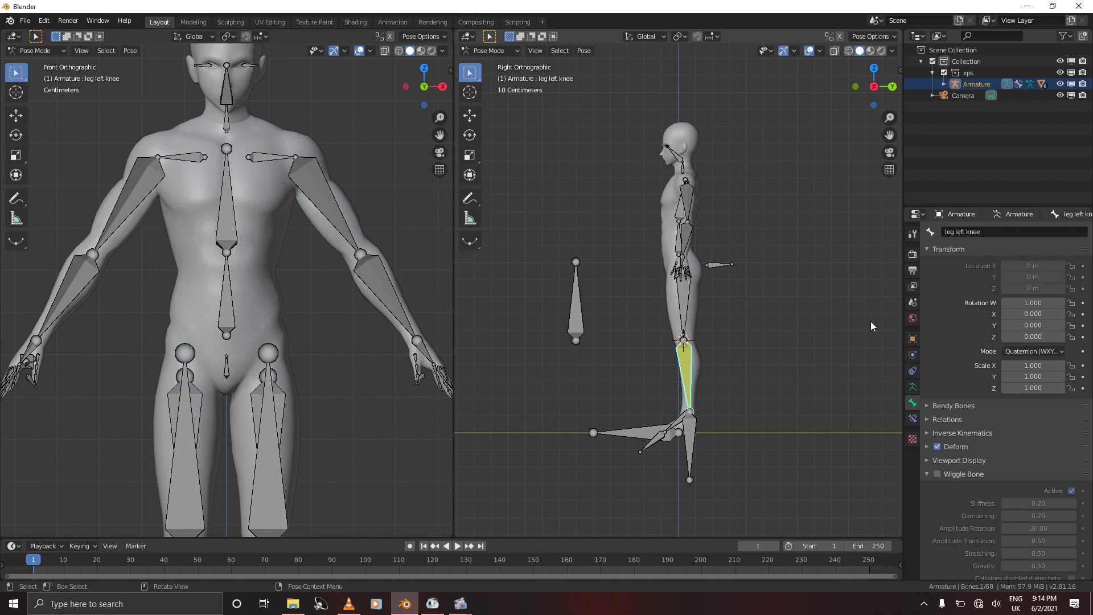
left_click(912, 418)
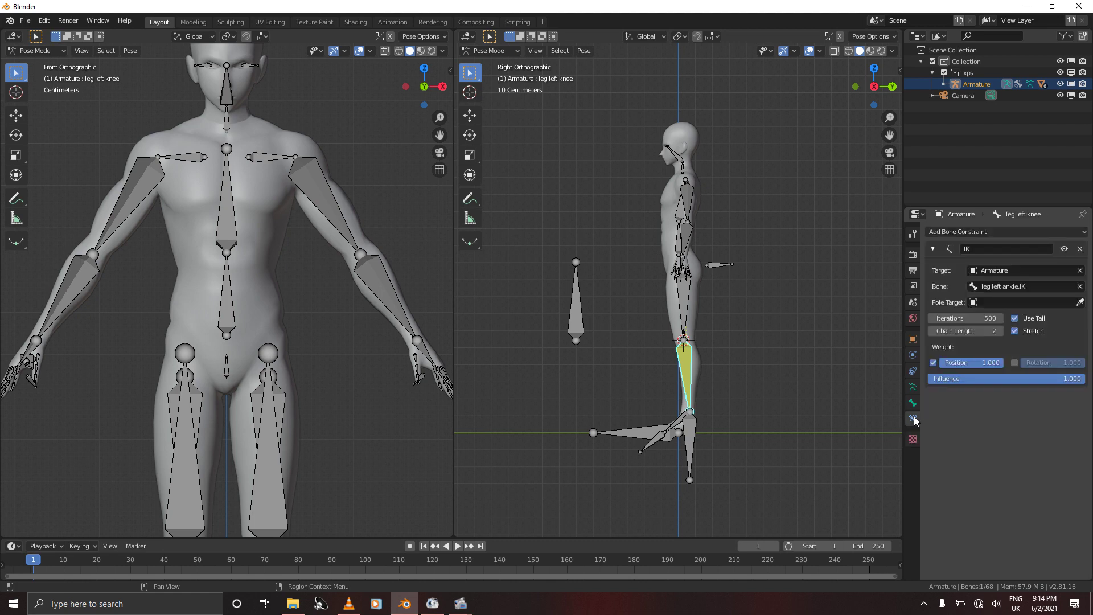
Set the IK pole target to Armature with bone Left Knee Ctrl
left_click(1011, 299)
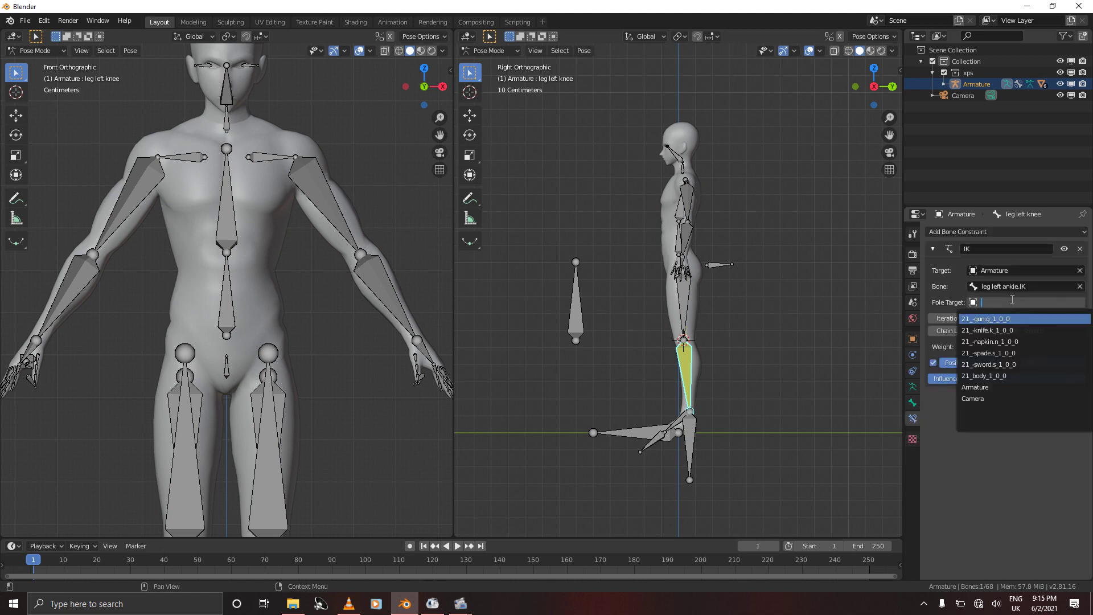
left_click(981, 389)
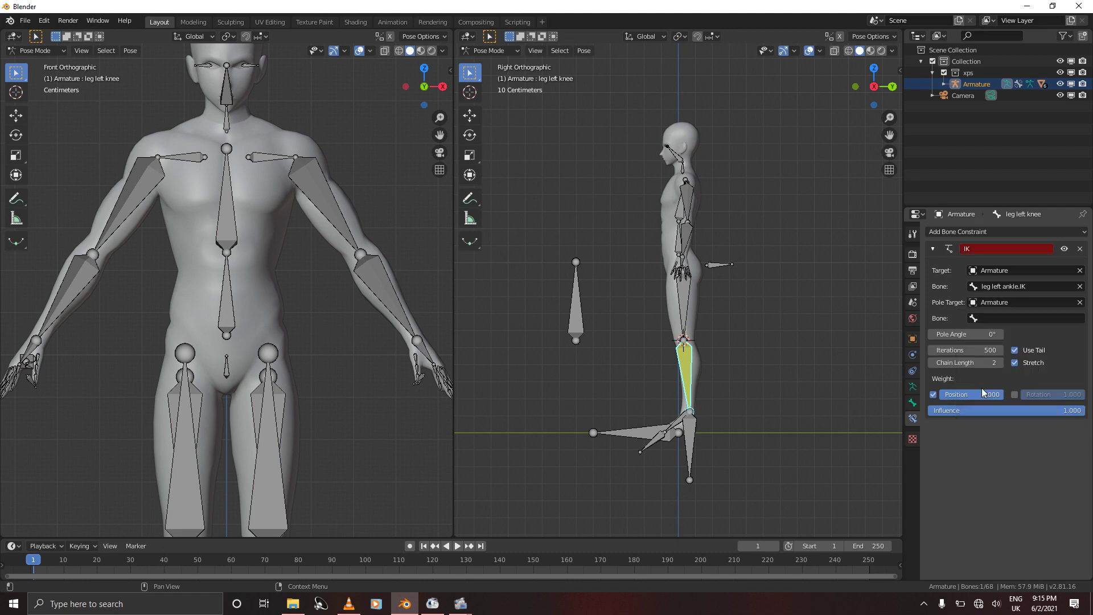
left_click(987, 319)
type("knee")
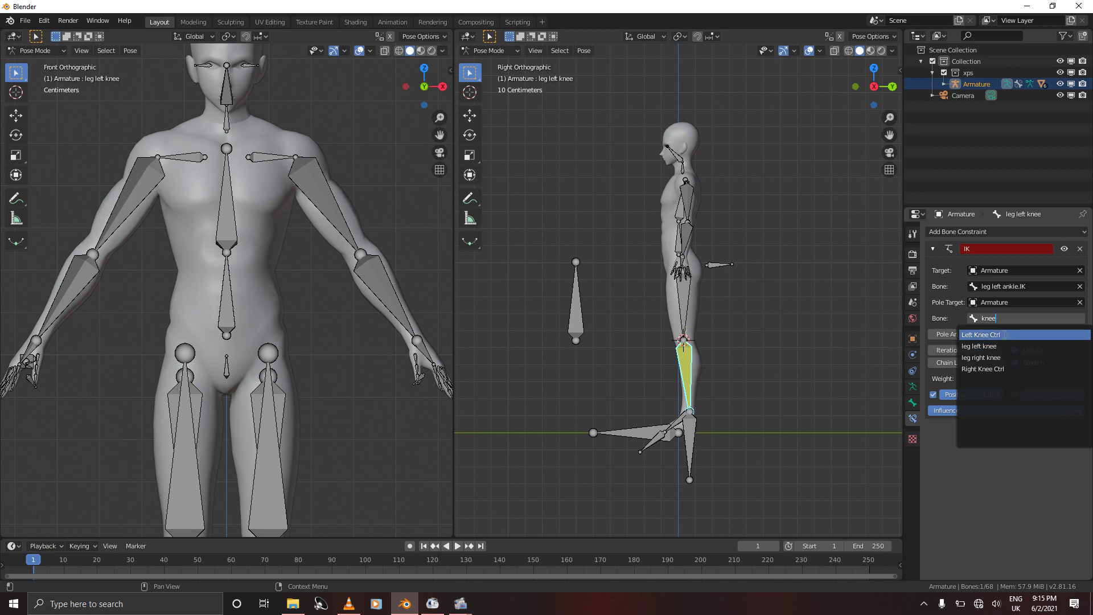
left_click(1002, 334)
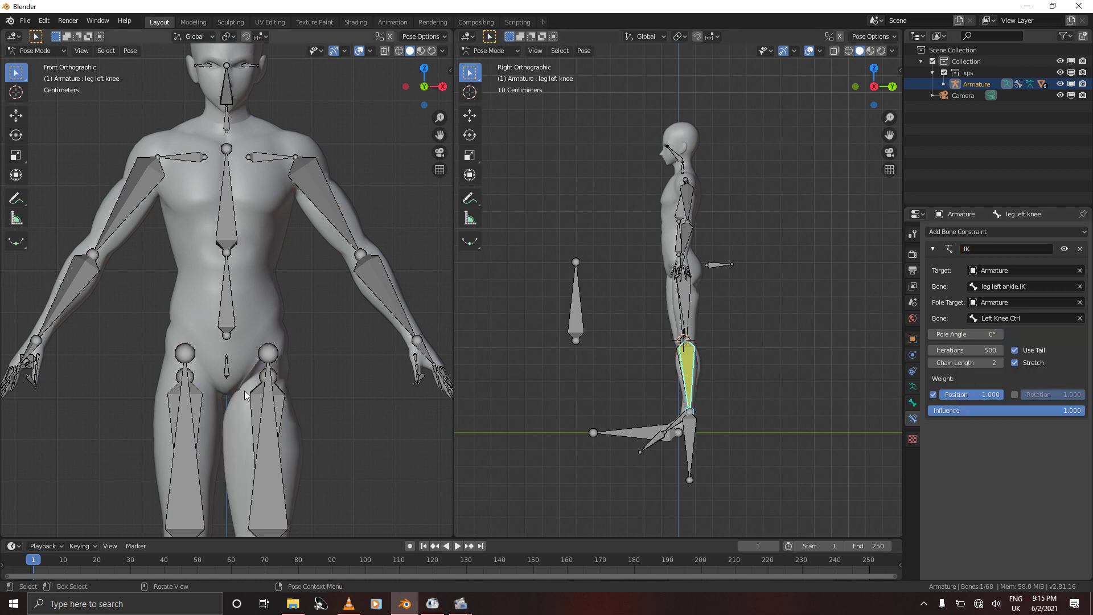
Set the left knee IK Pole Angle to -90°
left_click(976, 334)
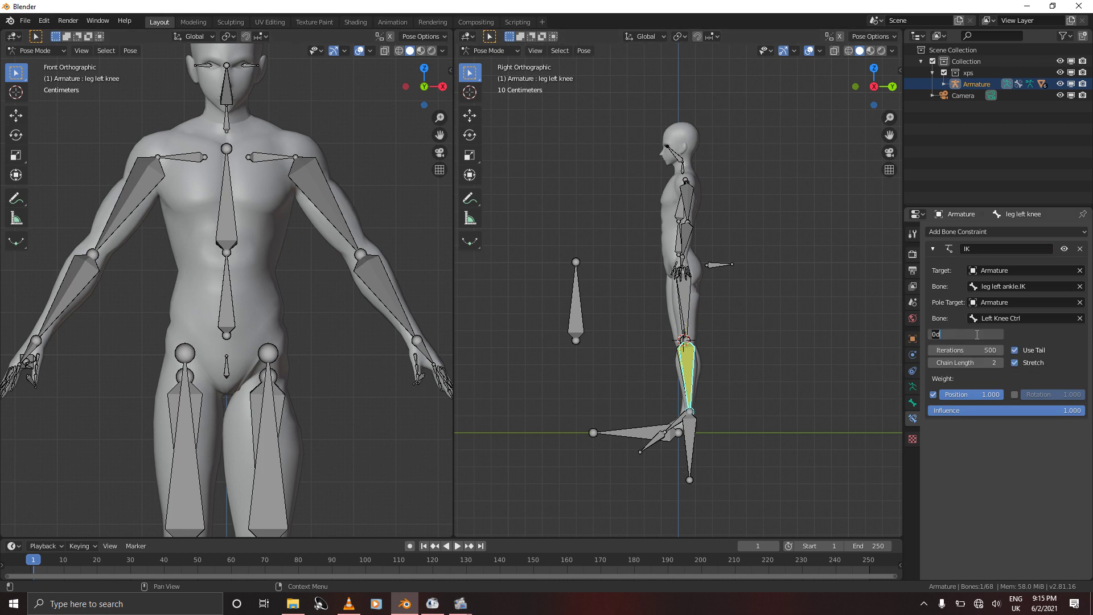
type("-90")
key("Return")
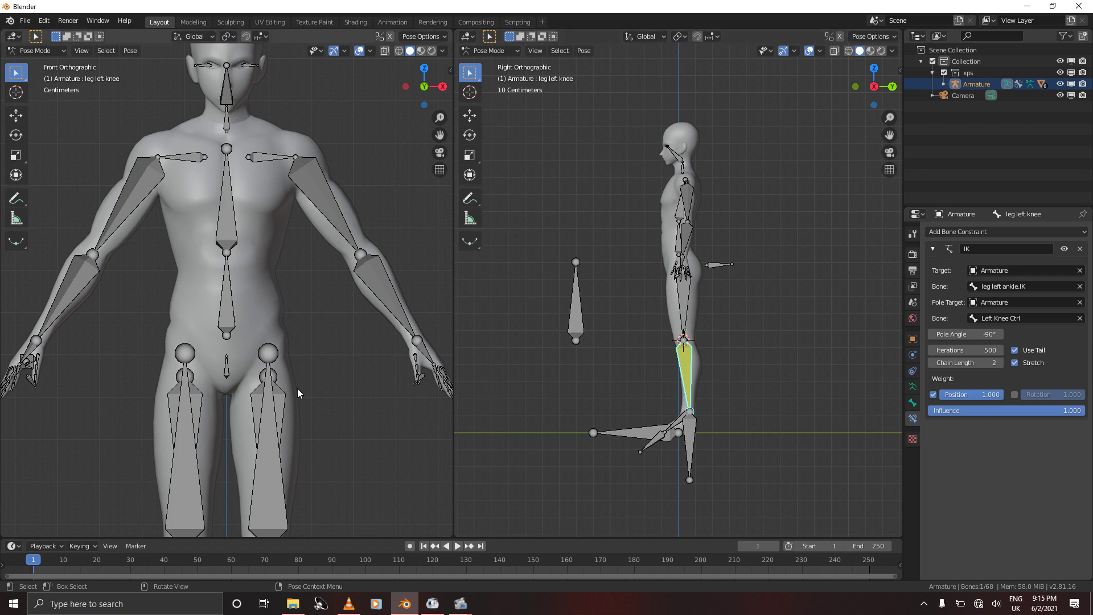
scroll(261, 407, "down", 2, "ctrl")
scroll(262, 404, "down", 5, "ctrl")
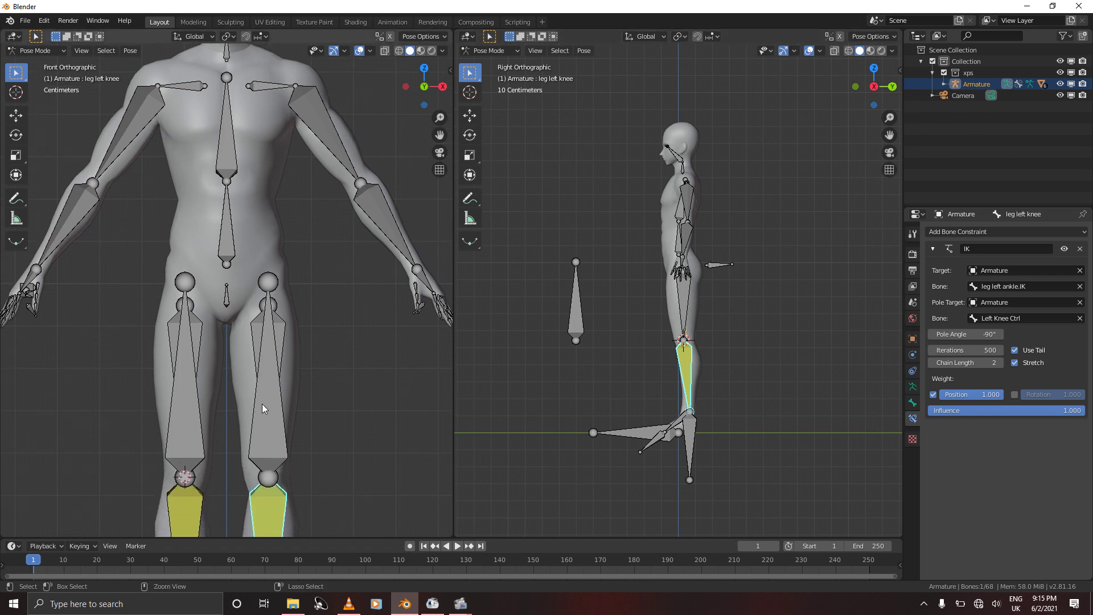
On leg right knee's IK constraint, set pole target Armature, bone Right Knee Ctrl, angle -90°
left_click(187, 473)
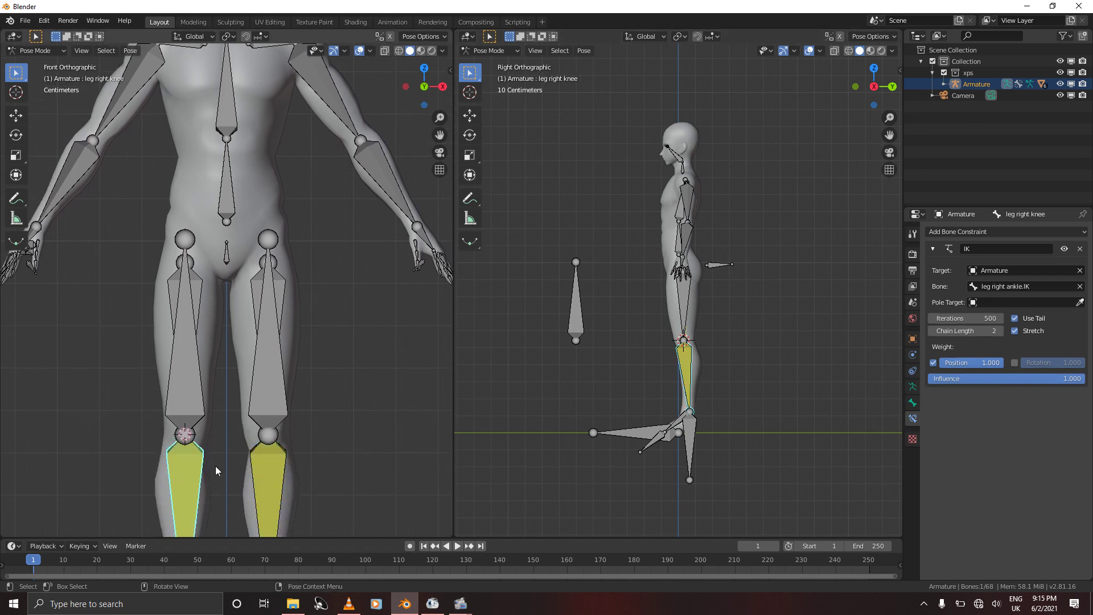
left_click(987, 302)
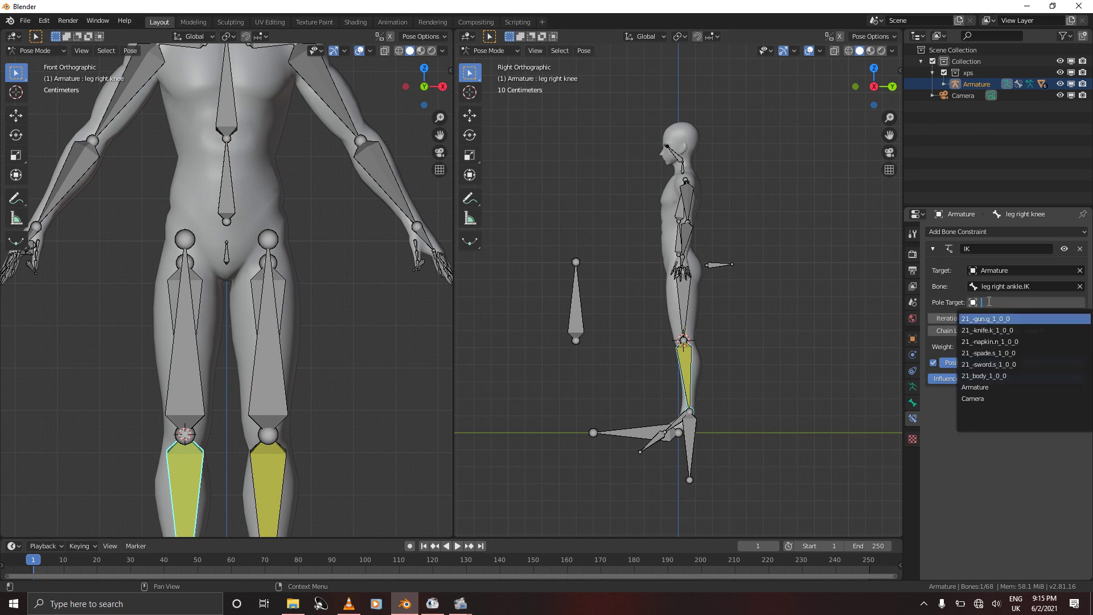
left_click(975, 389)
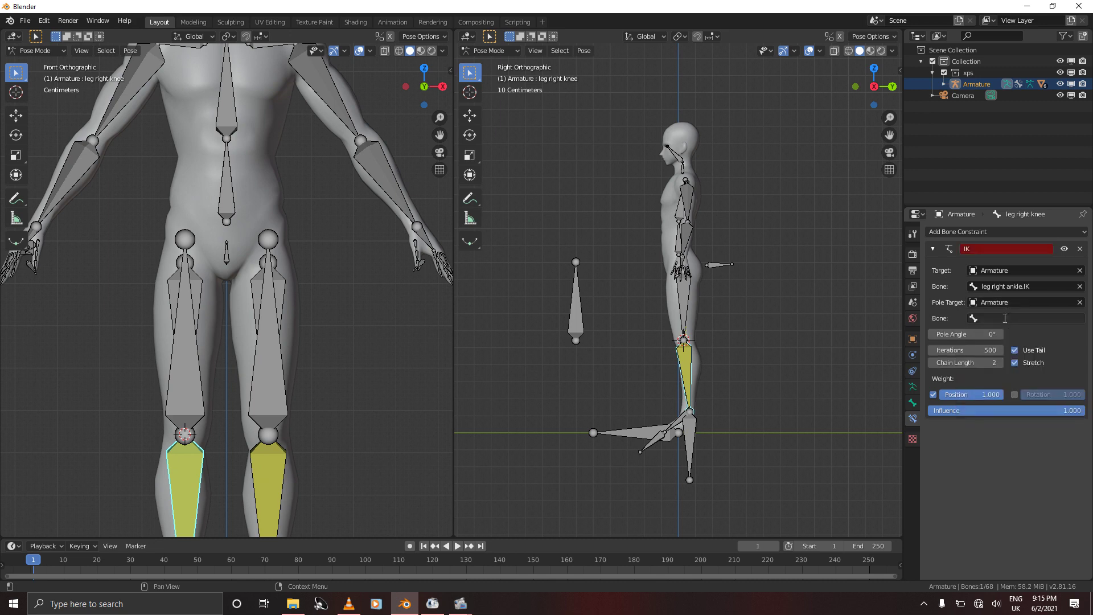
left_click(1005, 319)
type("kn")
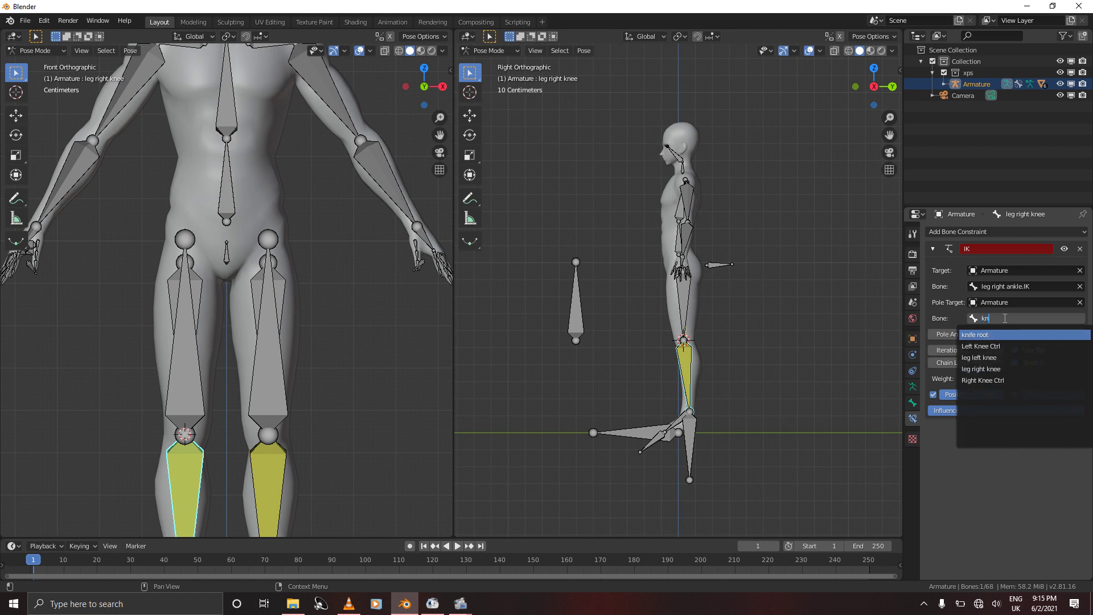
left_click(998, 380)
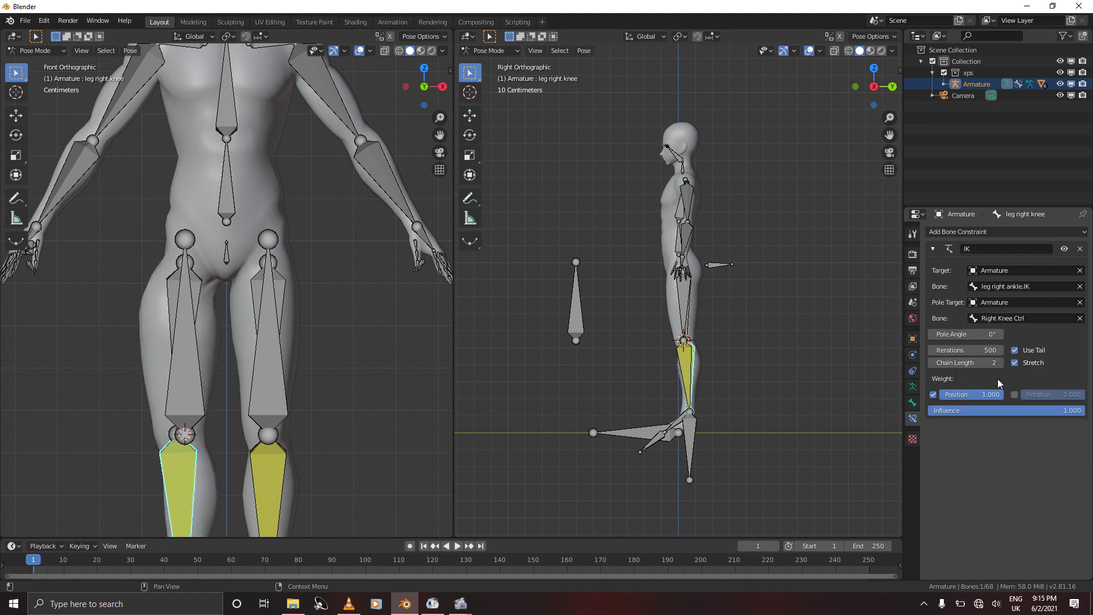
left_click(968, 334)
type("-90")
key("Return")
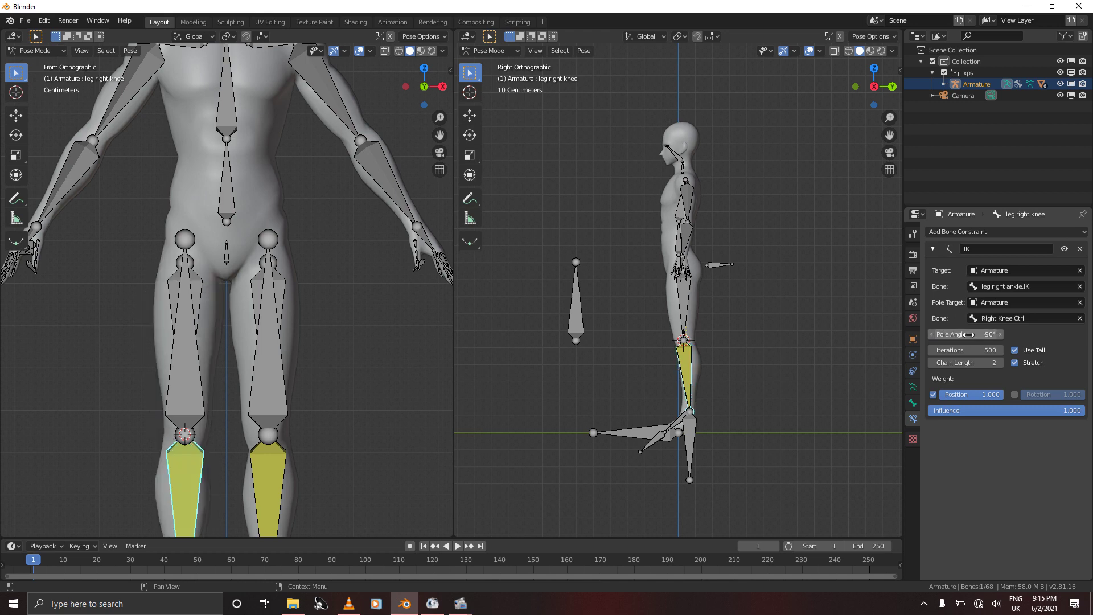